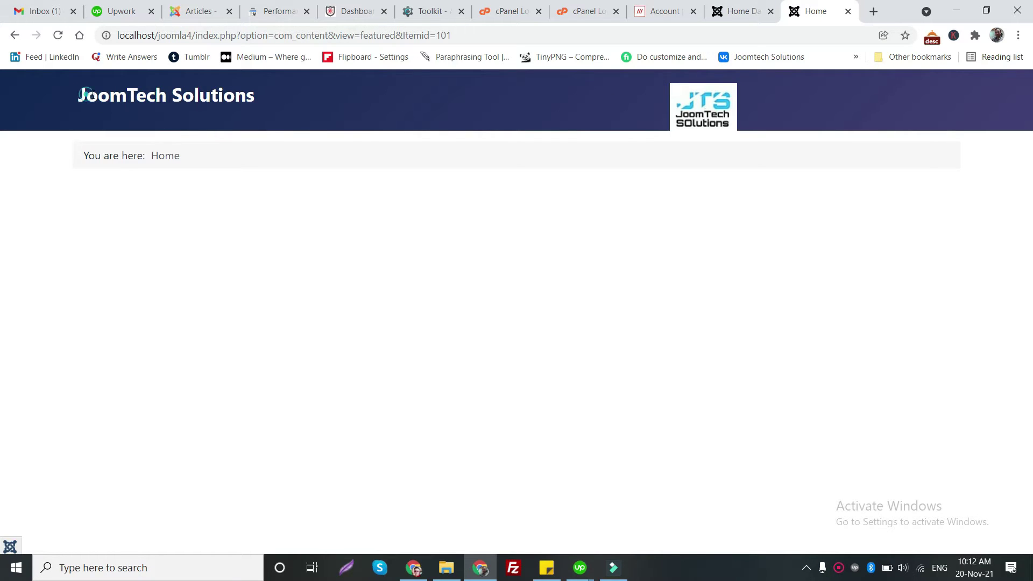
Step: Switch from the site's front page to the Joomla administrator and review the items listed in the Main Menu
drag(86, 95, 235, 97)
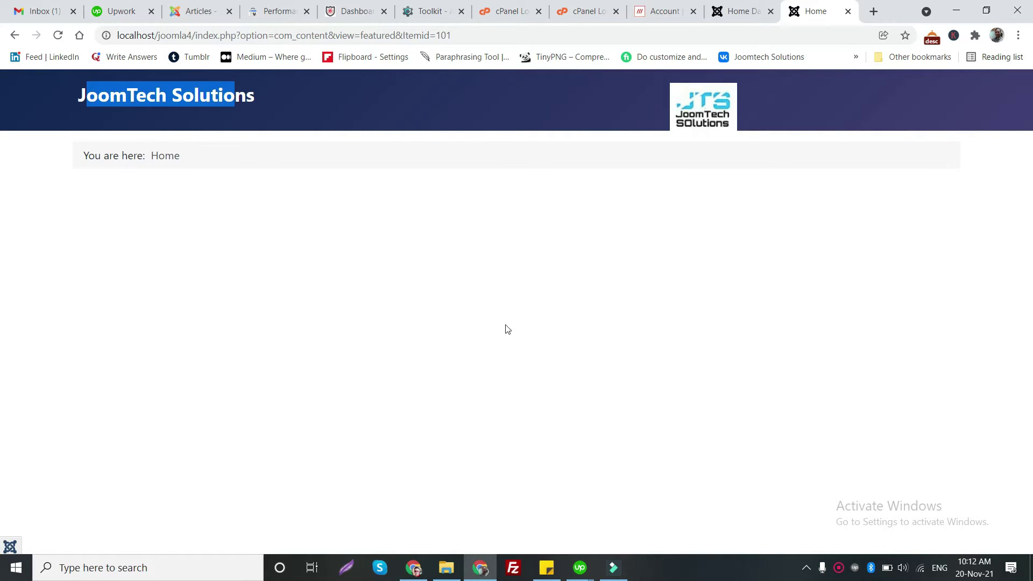
click(735, 6)
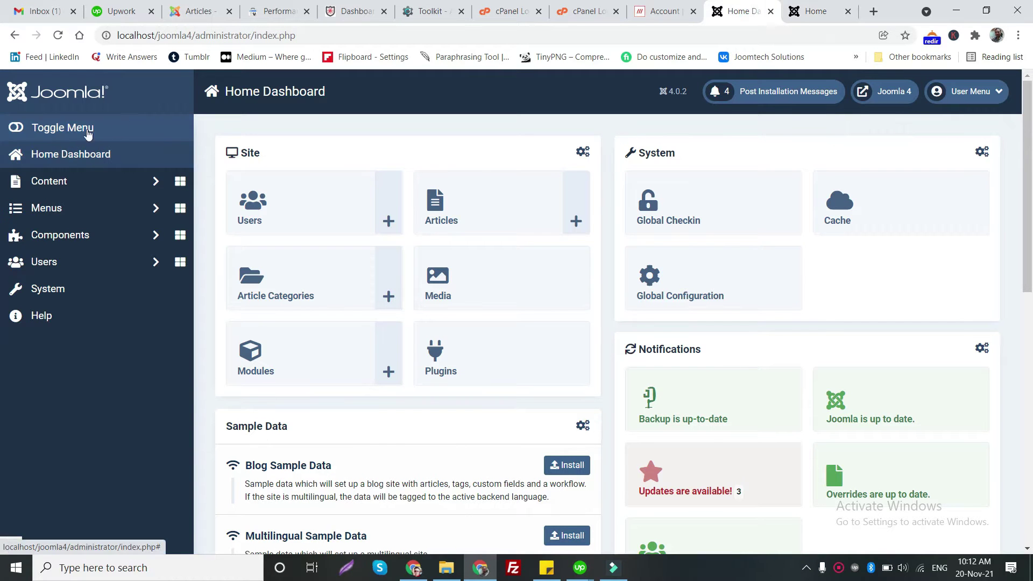
scroll(371, 419, down, 8)
scroll(249, 323, up, 8)
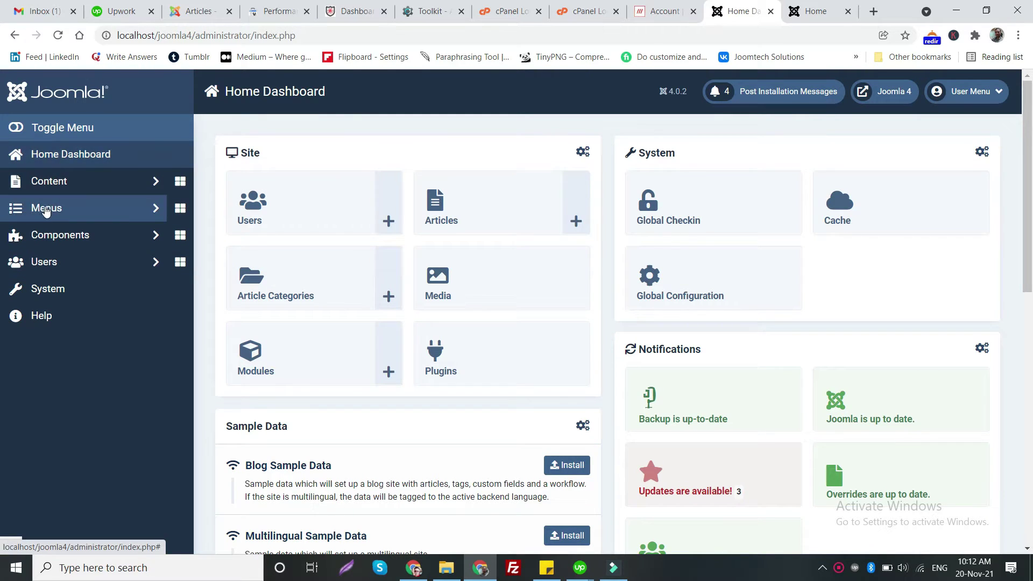
click(80, 212)
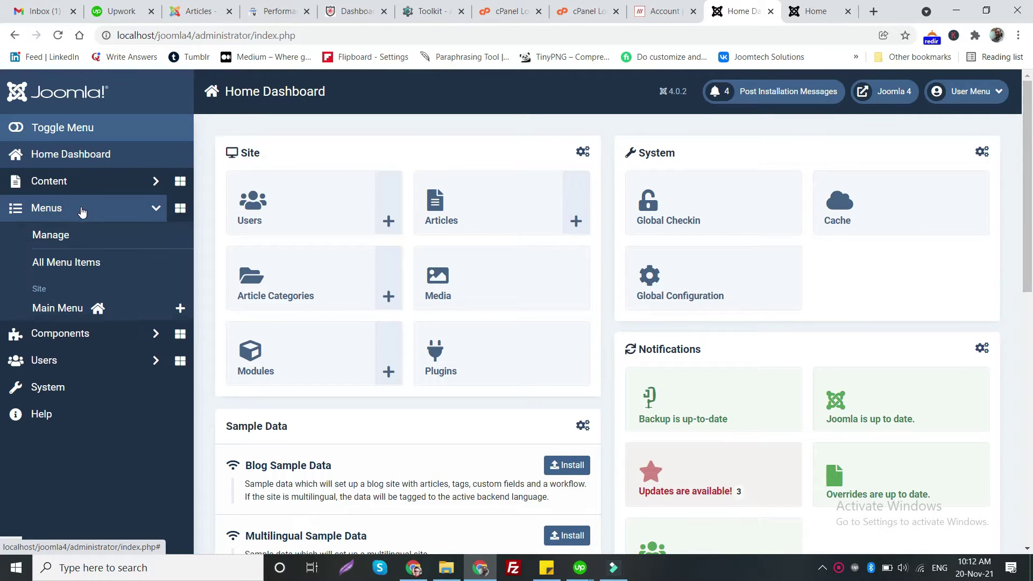
click(43, 312)
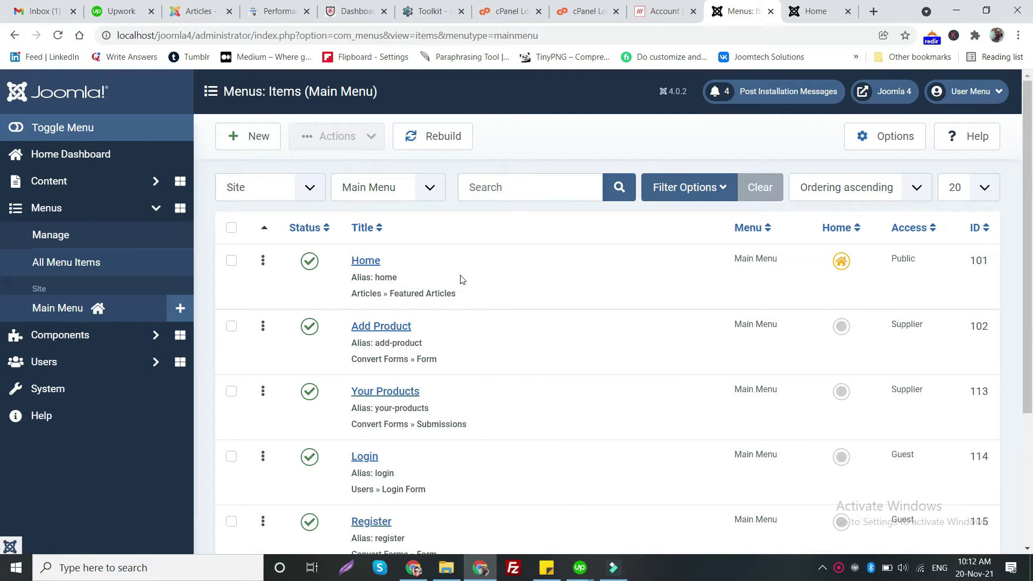
scroll(382, 253, down, 4)
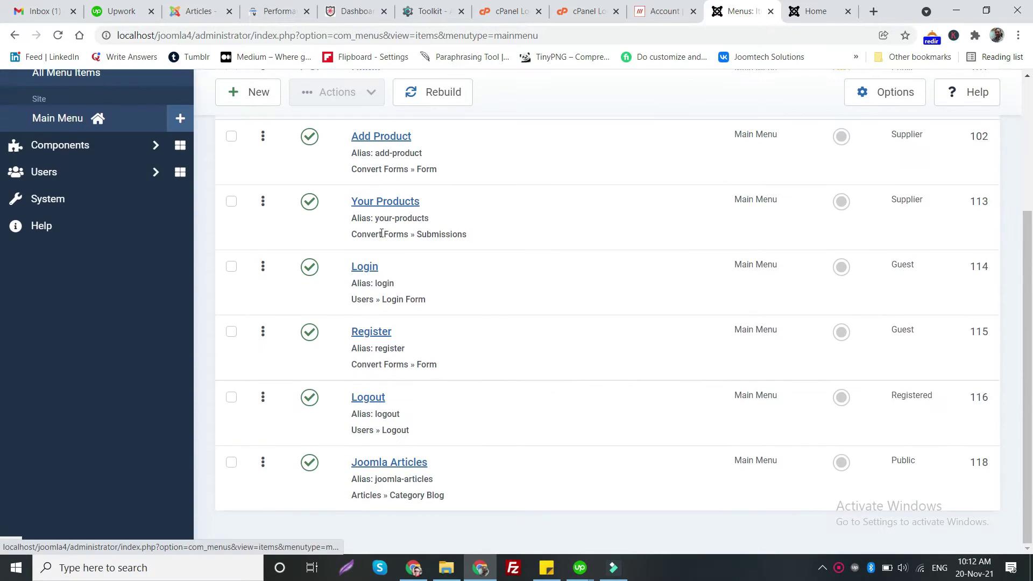
scroll(384, 432, up, 4)
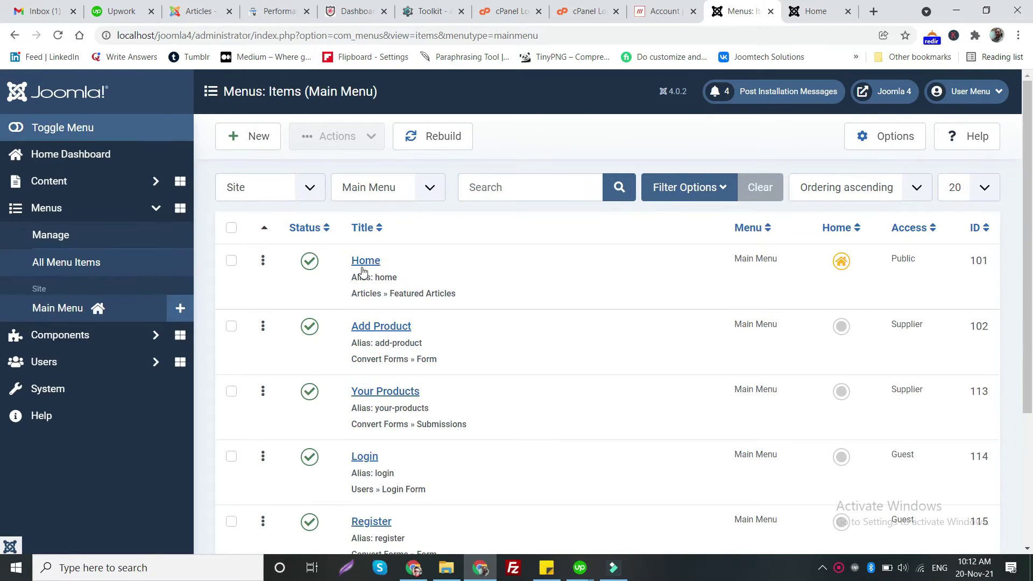
scroll(366, 290, down, 2)
scroll(369, 313, down, 1)
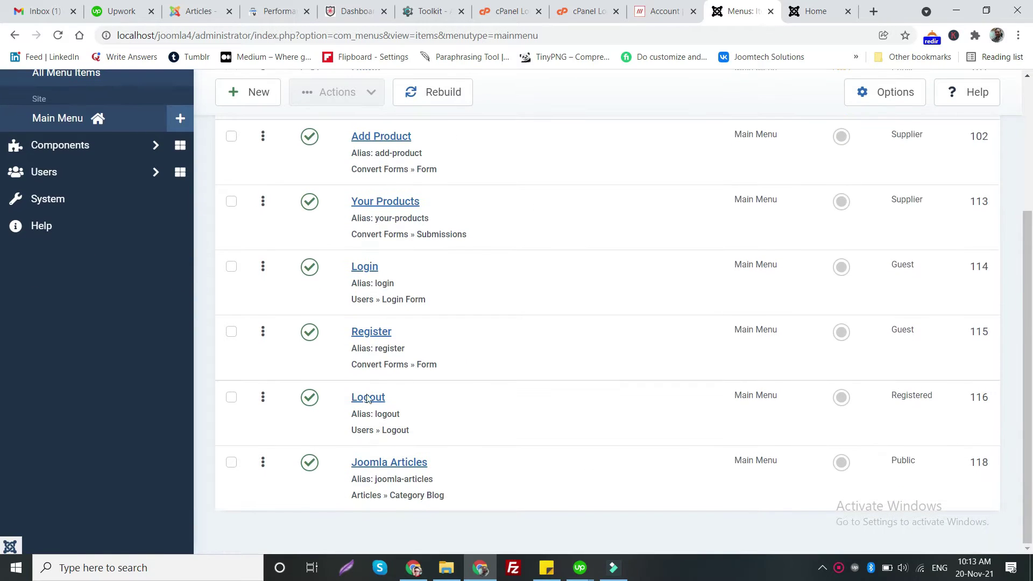
scroll(363, 454, up, 4)
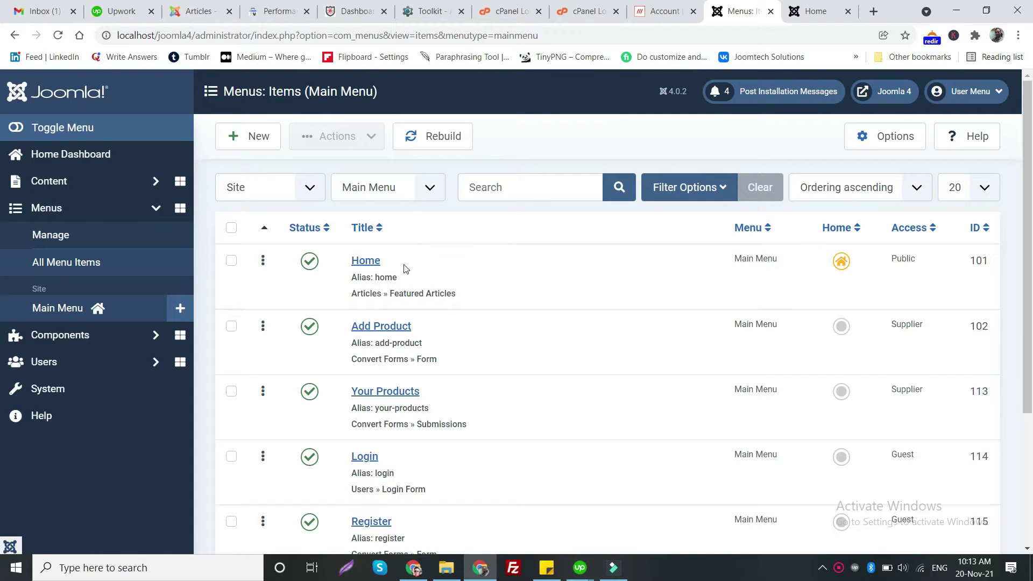
scroll(363, 265, down, 4)
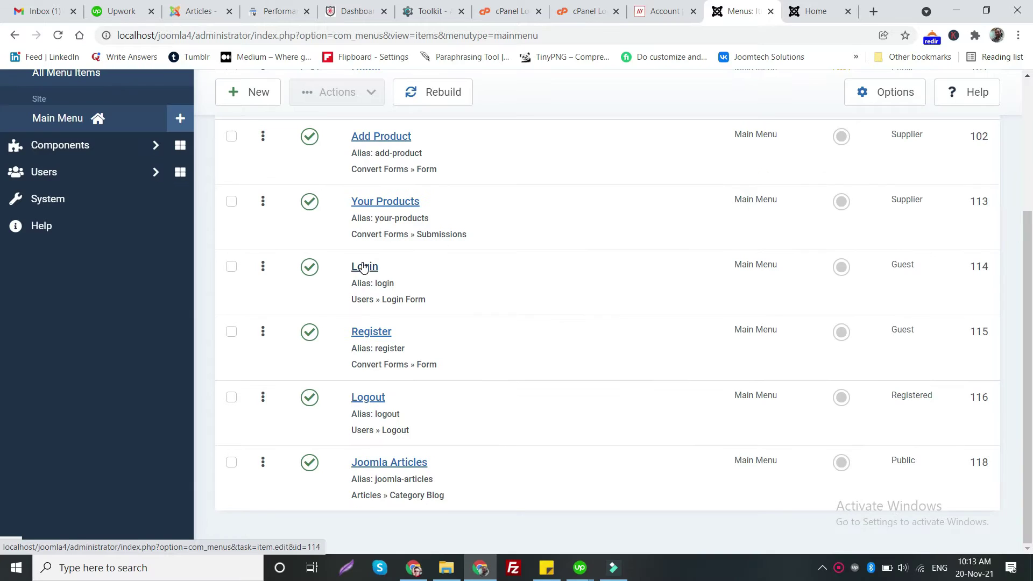
Step: Open the Joomla Articles menu item, review its details, and close it without saving
click(382, 466)
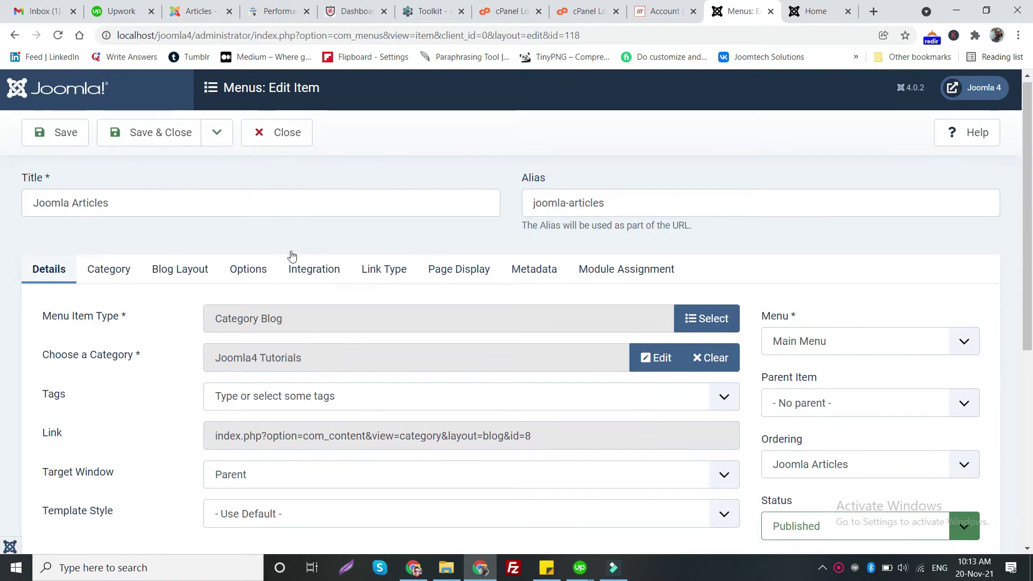
scroll(290, 249, down, 6)
scroll(290, 252, up, 5)
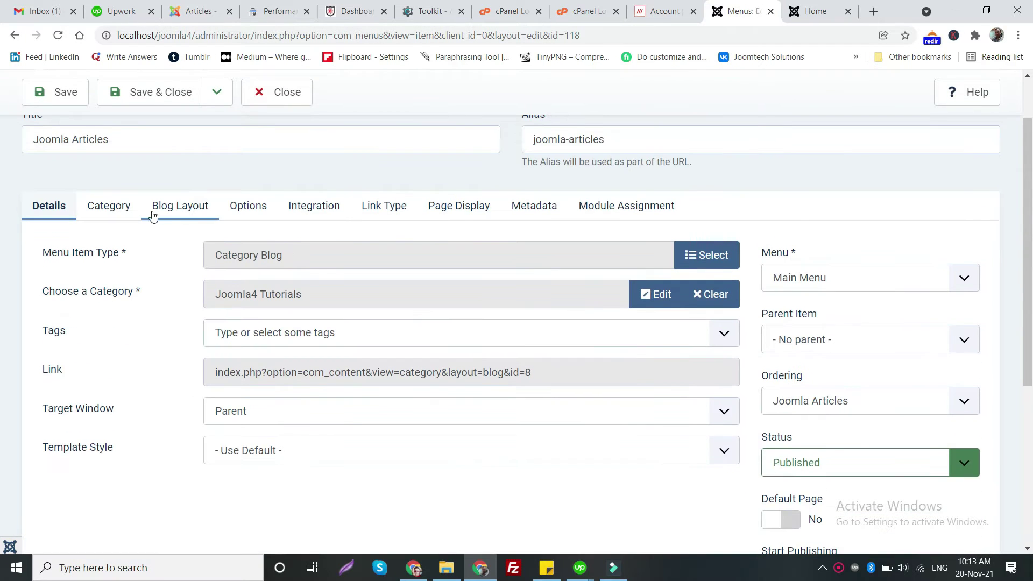
click(284, 90)
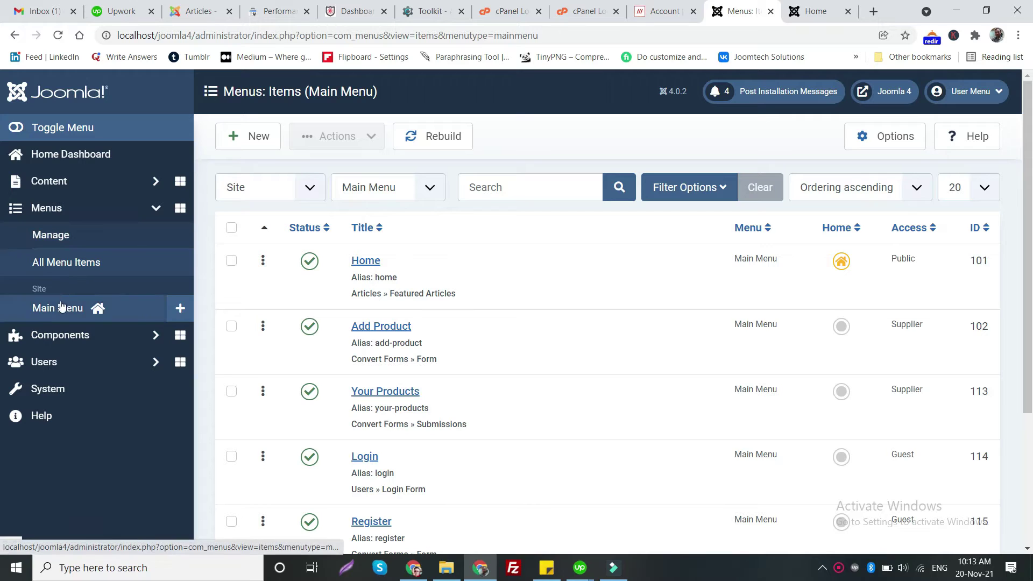
Step: Open the list of site menus and check the site's front page for a displayed menu
click(46, 240)
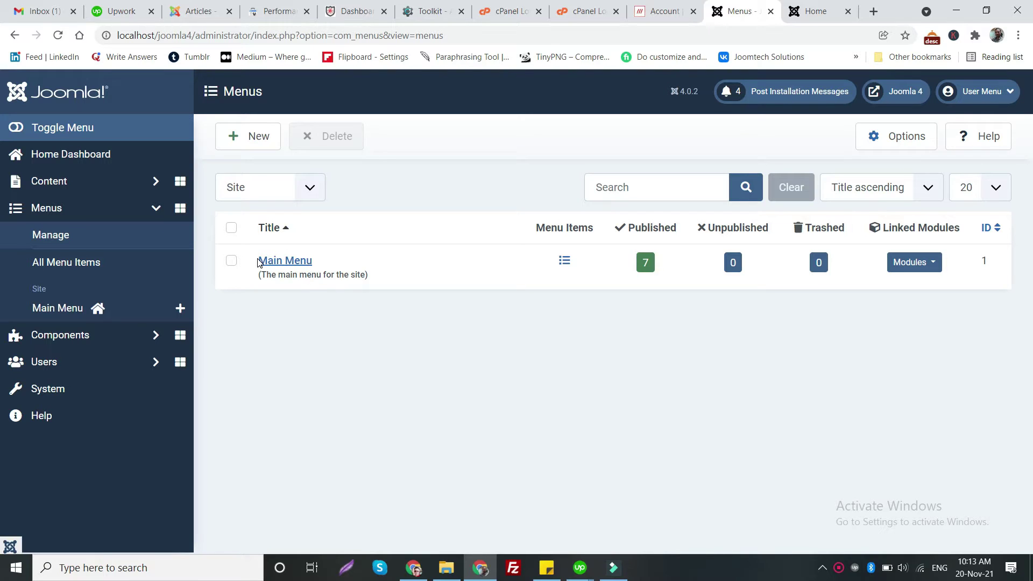
click(814, 12)
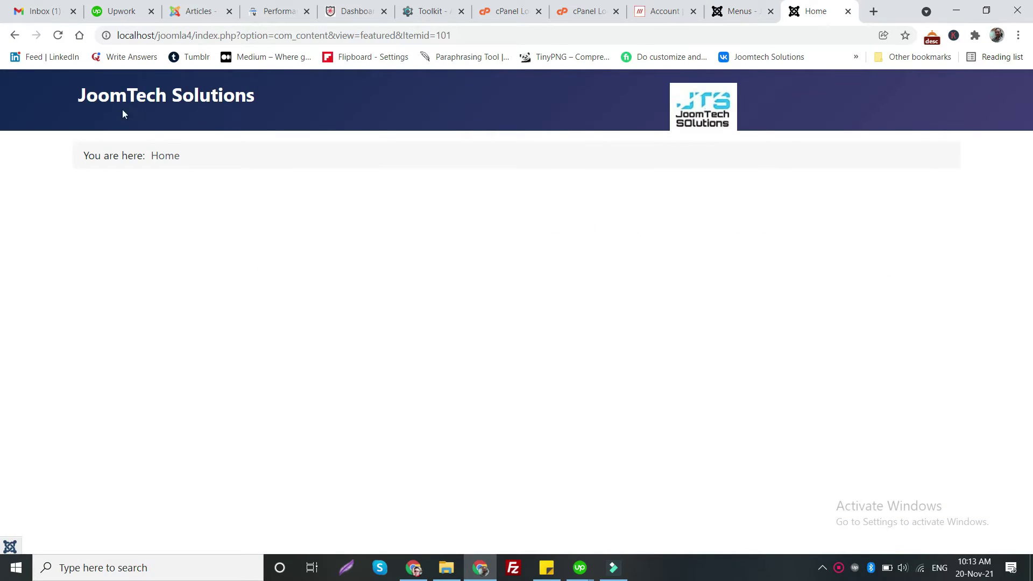
click(735, 11)
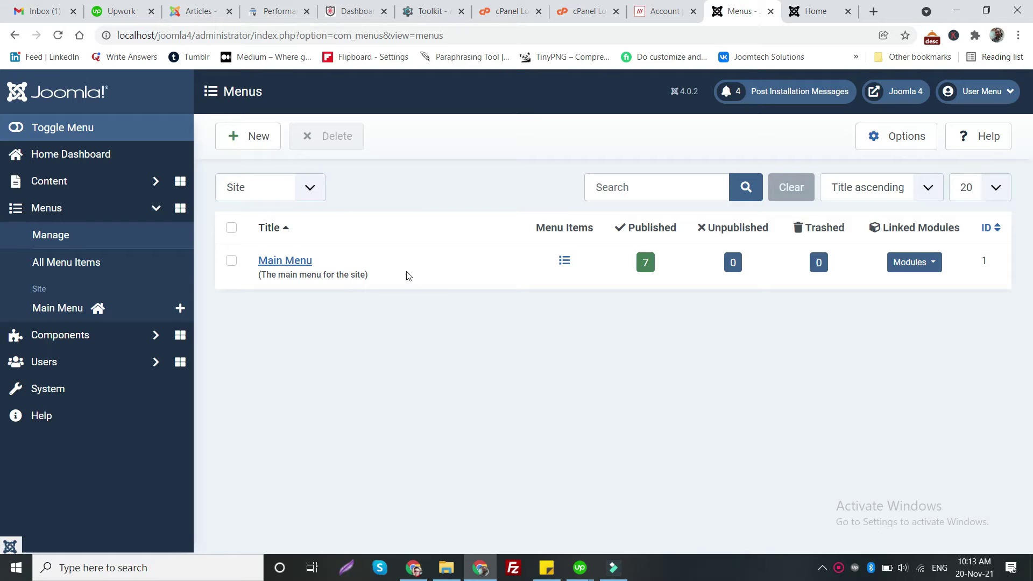
Step: Open the Main Menu's settings, examine its title, unique name and description, and close it unchanged
click(280, 264)
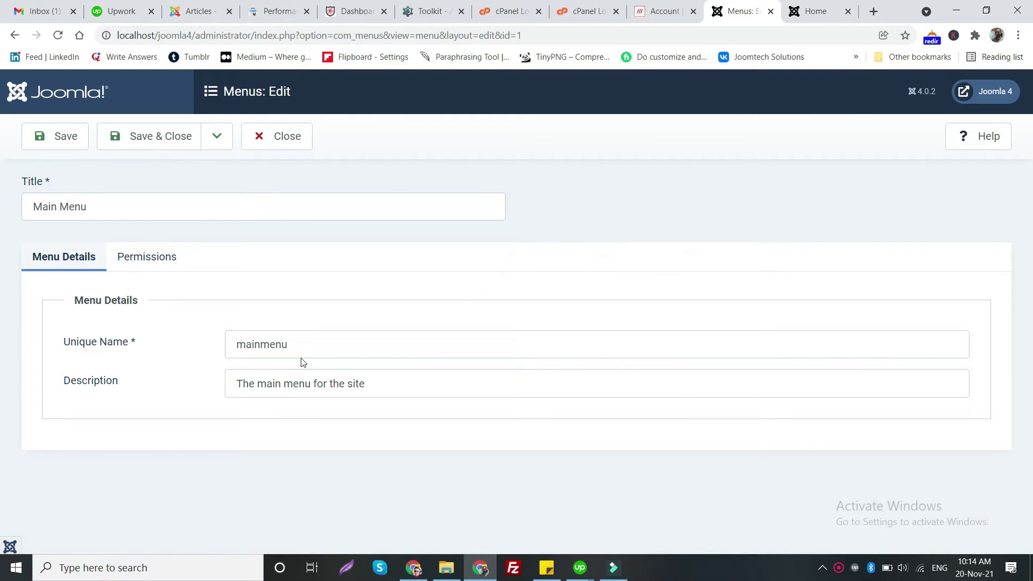
click(300, 344)
click(105, 209)
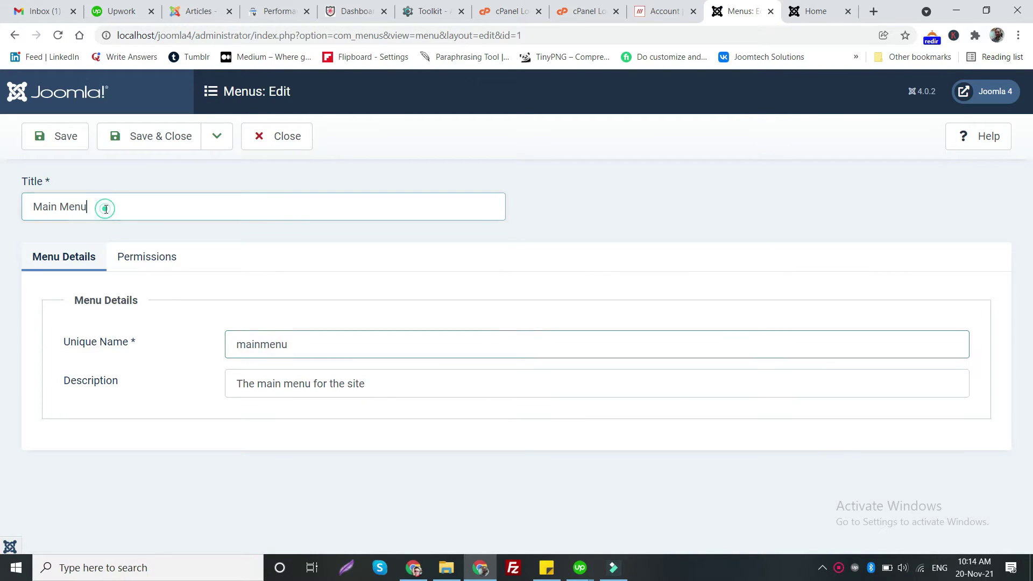
click(290, 344)
drag(296, 344, 219, 347)
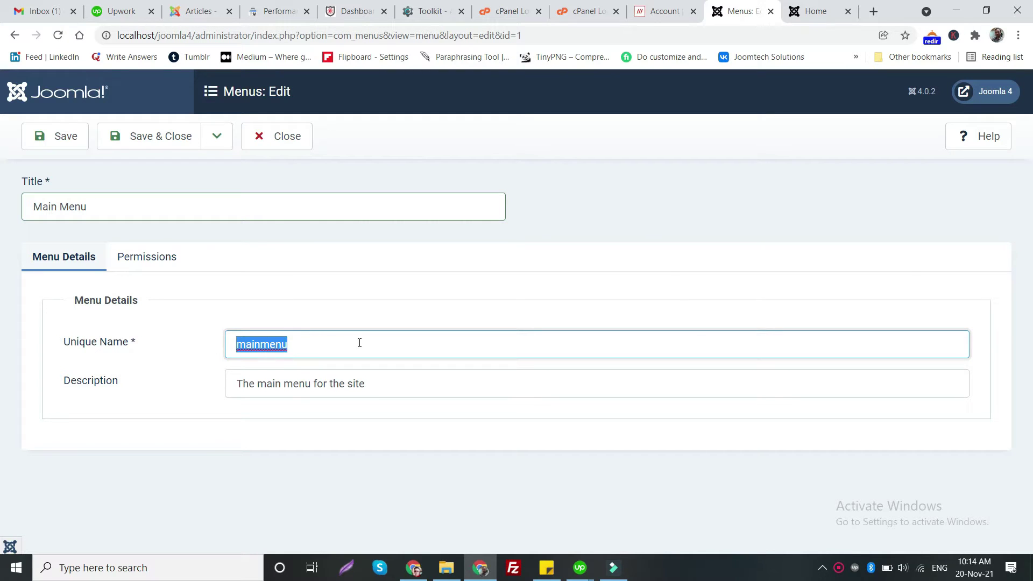
triple_click(124, 202)
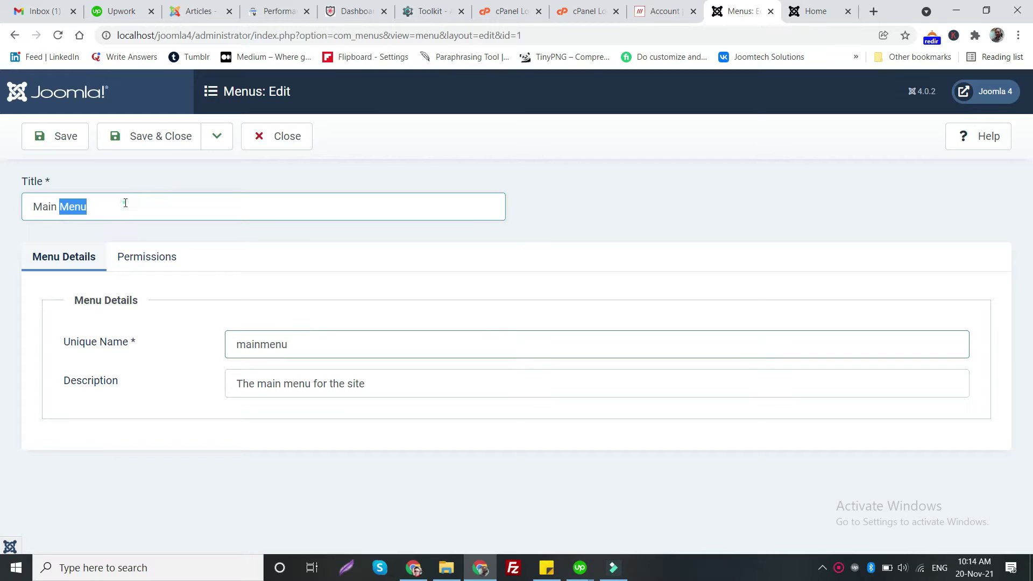
click(126, 201)
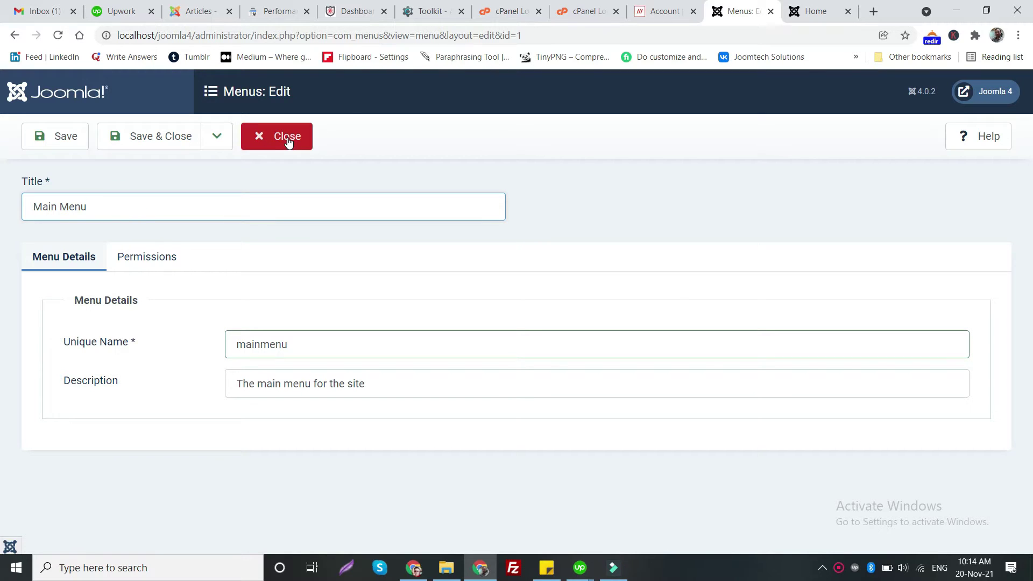
triple_click(370, 383)
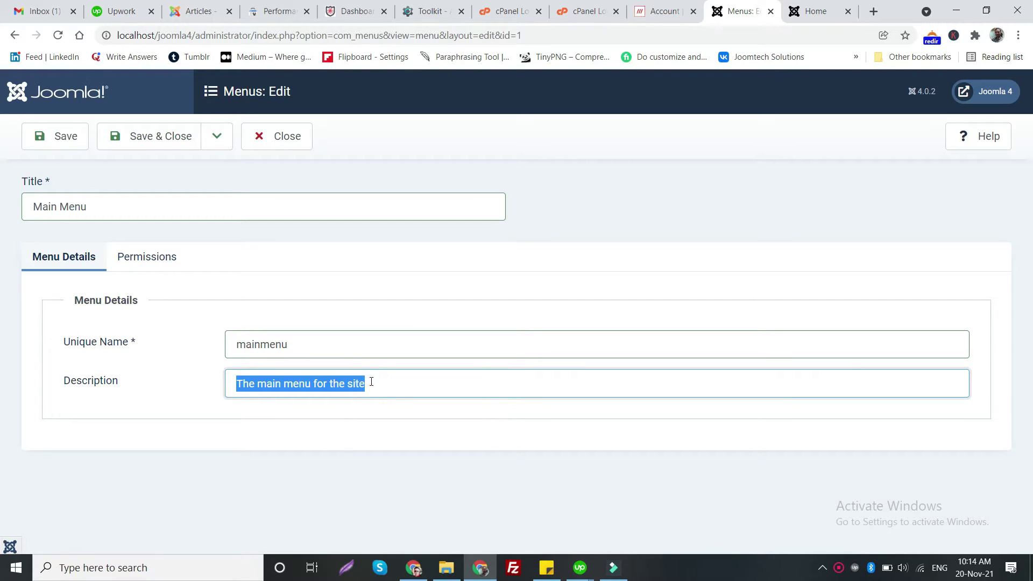
click(277, 138)
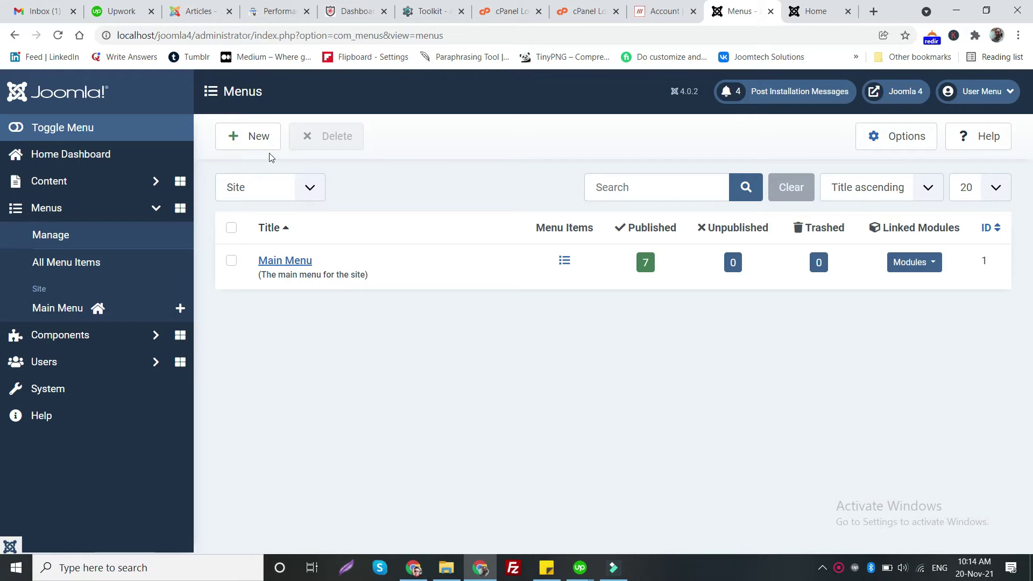
Step: Start a new menu with the title "Footer Menu" and the unique name "Footer-Menu"
click(237, 136)
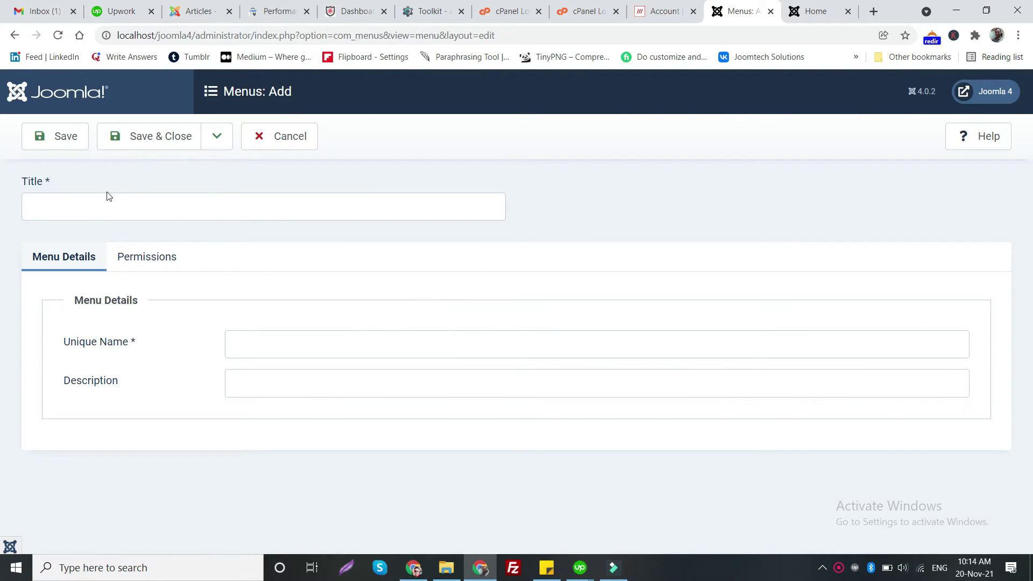
click(97, 205)
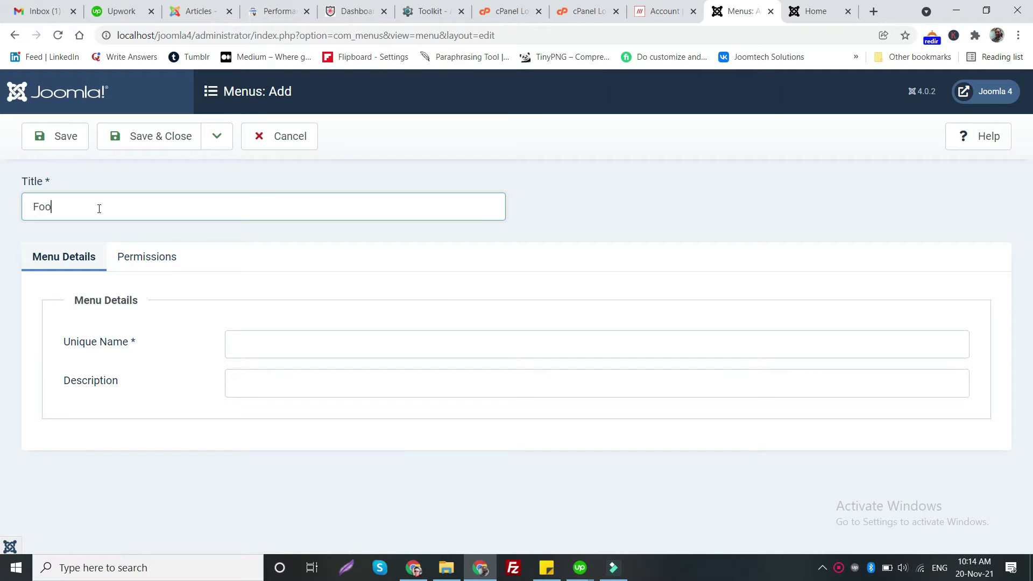
text(Footer Menu)
drag(95, 210, 5, 207)
key(ctrl+c)
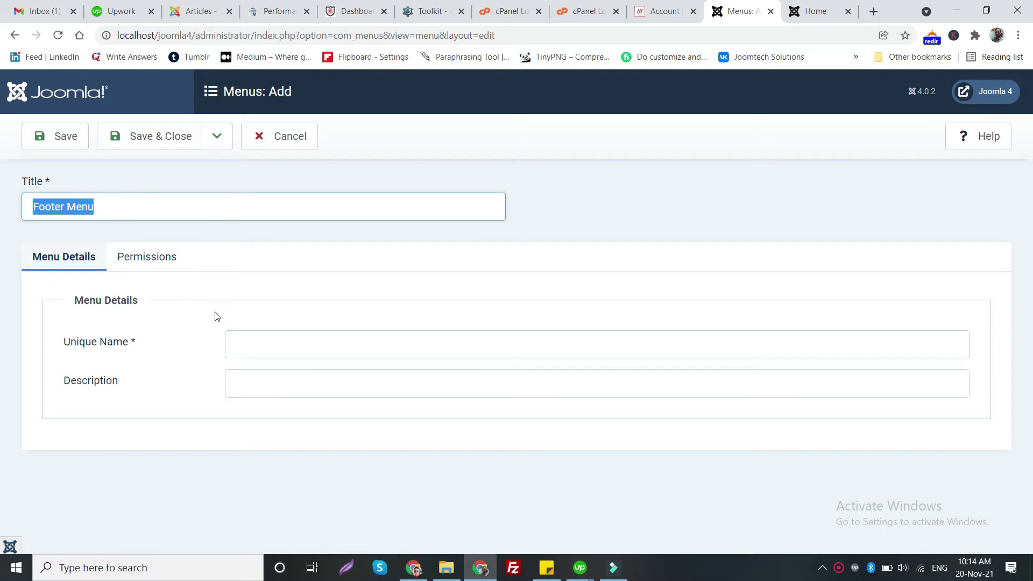
click(237, 346)
key(ctrl+v)
click(272, 343)
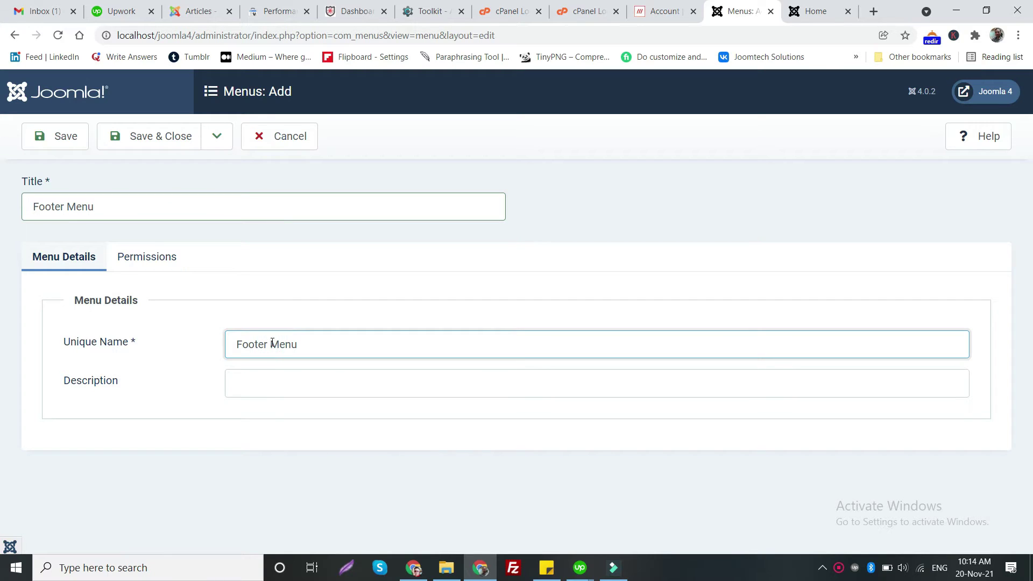
key(BackSpace)
text(-)
Step: Give the new menu the description "This is for footer area", then save and close it
click(276, 388)
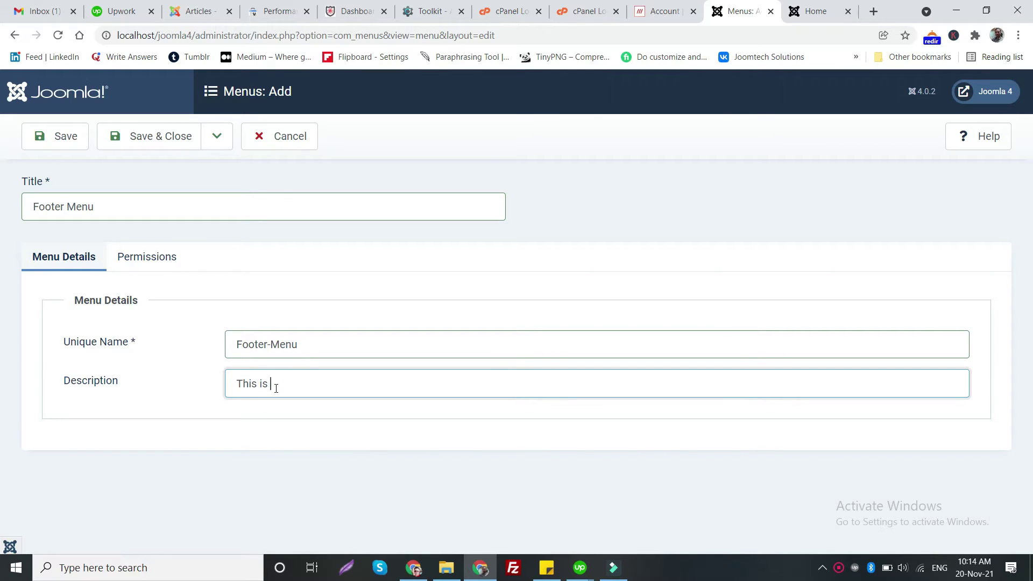
text(This is for footer area)
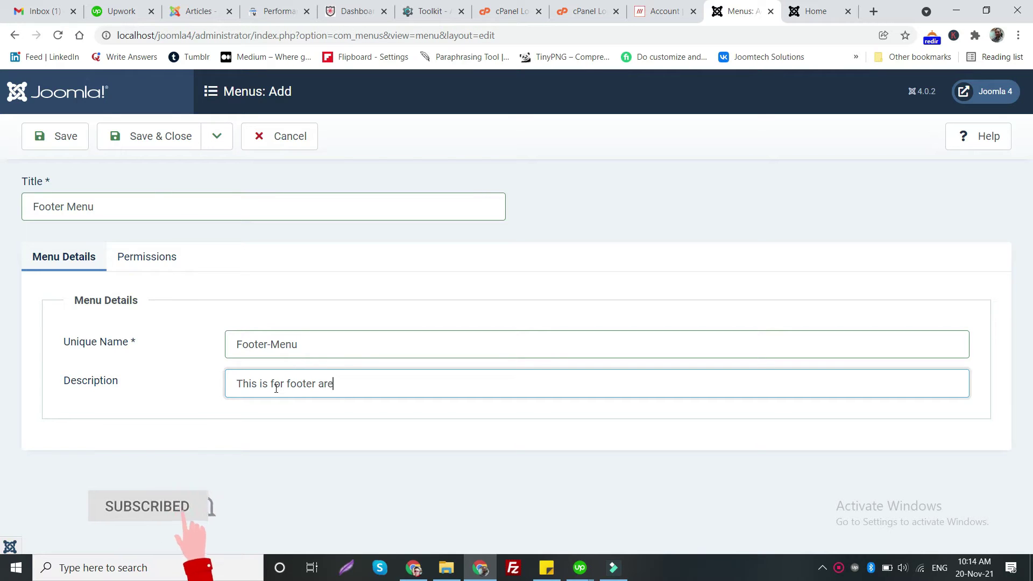
click(151, 136)
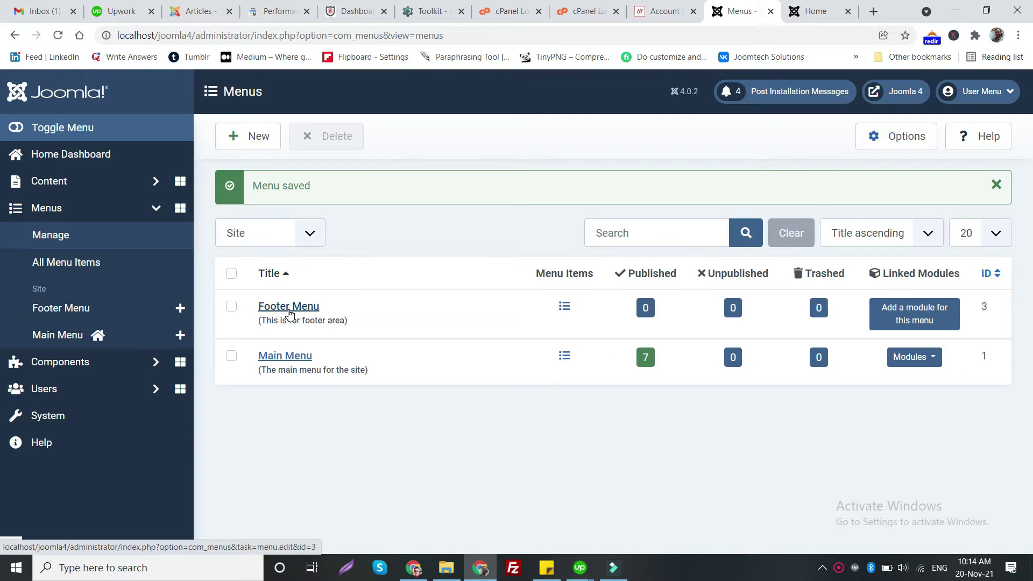
Step: Start a new menu item in the Footer Menu and title it "Sitemap"
click(67, 309)
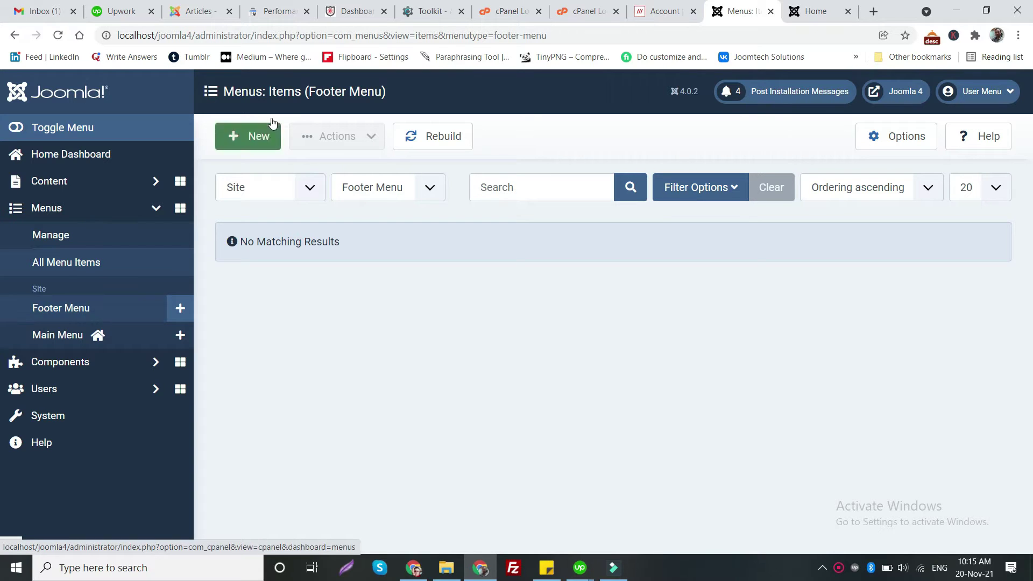
click(245, 140)
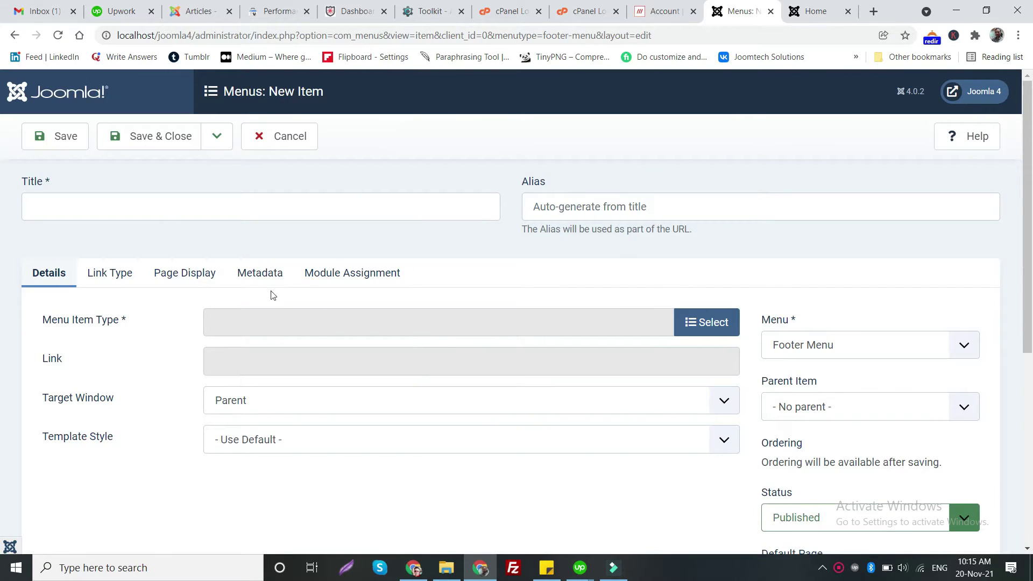
click(141, 202)
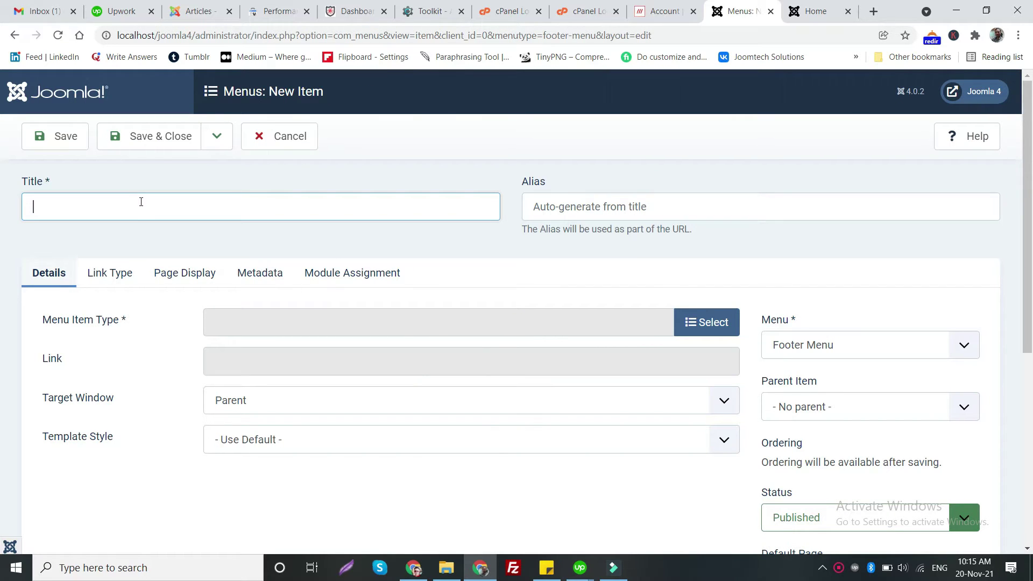
text(sitemap)
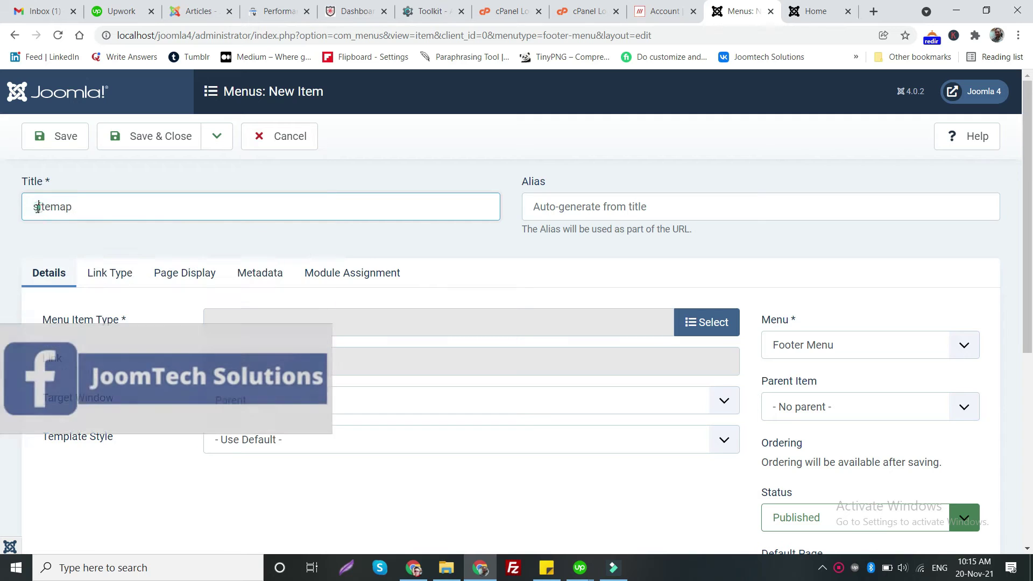
drag(37, 201, 32, 202)
text(S)
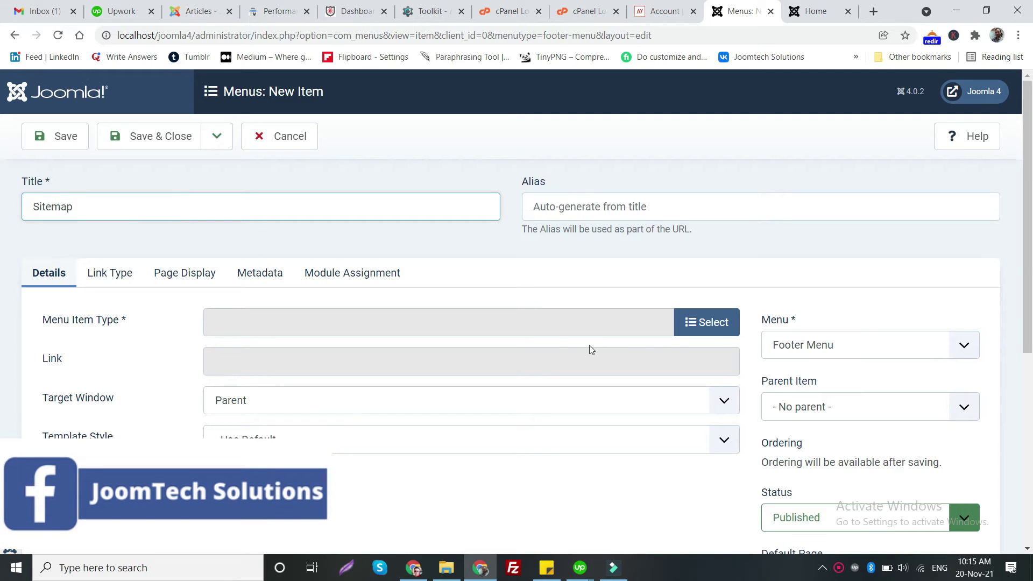
Step: Examine the available menu item types, including those under System Links, Smart Search, Platform and Wrapper
click(700, 322)
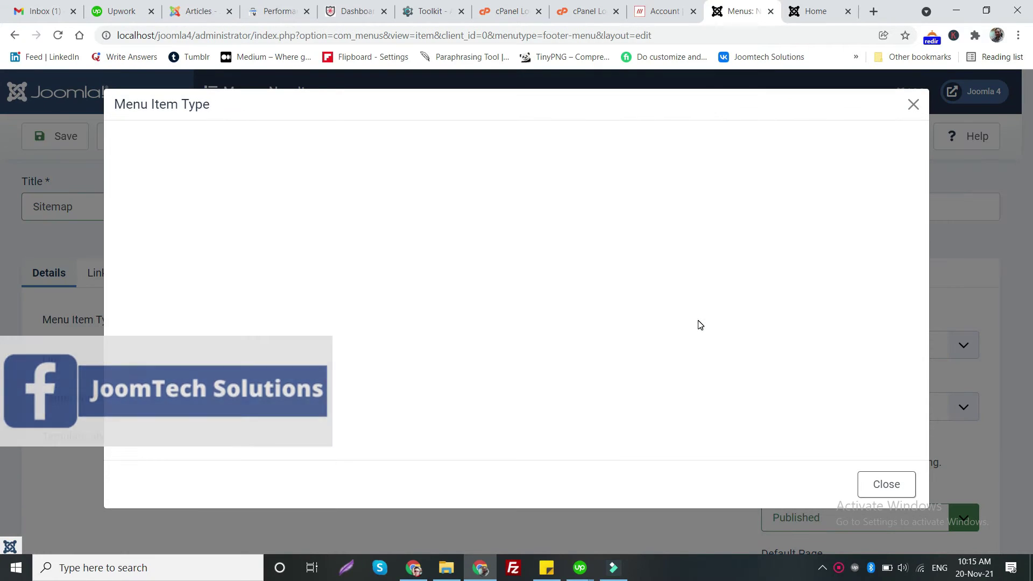
scroll(203, 269, down, 2)
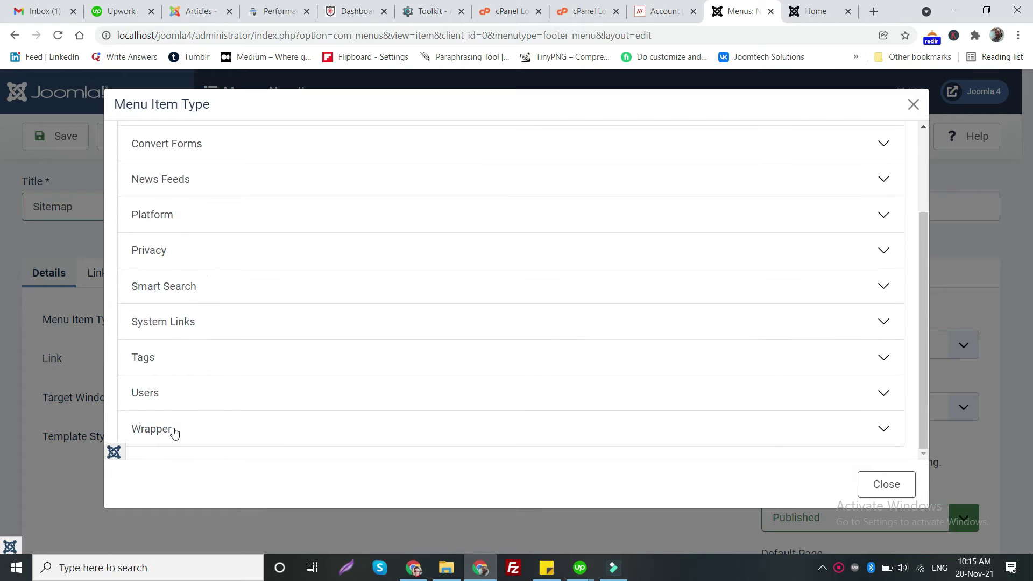
scroll(150, 253, up, 2)
scroll(148, 243, up, 1)
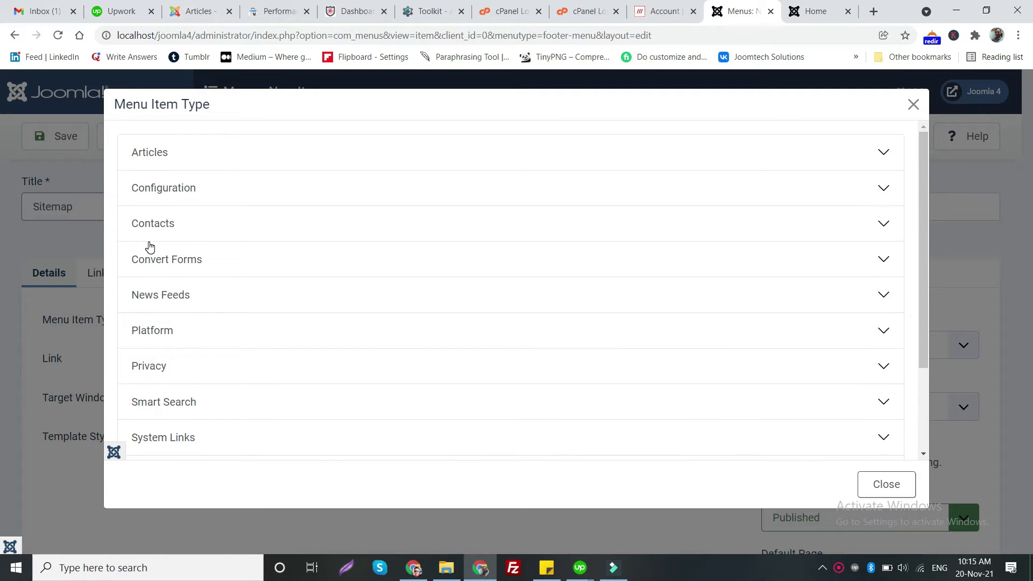
scroll(162, 280, down, 2)
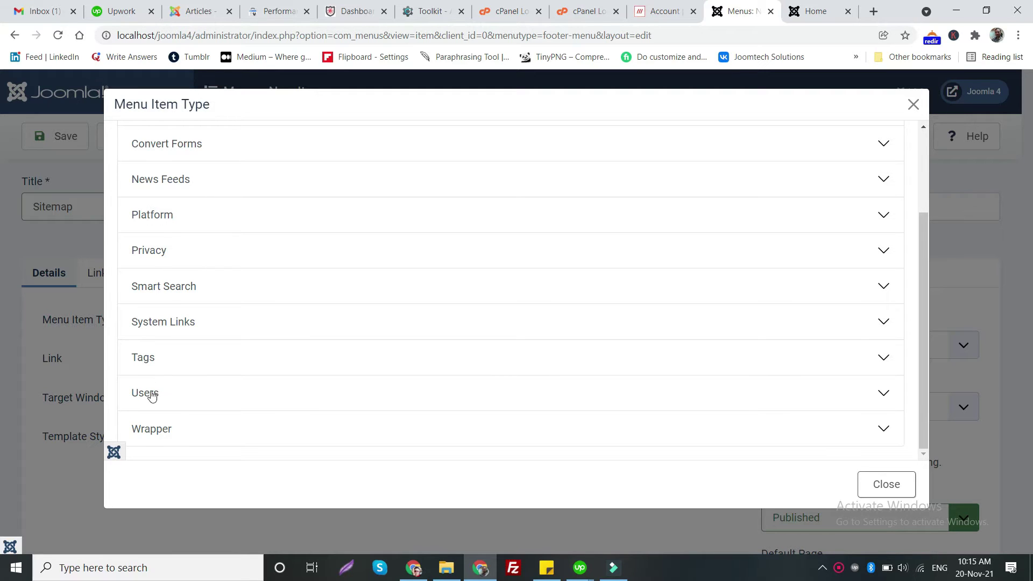
click(151, 325)
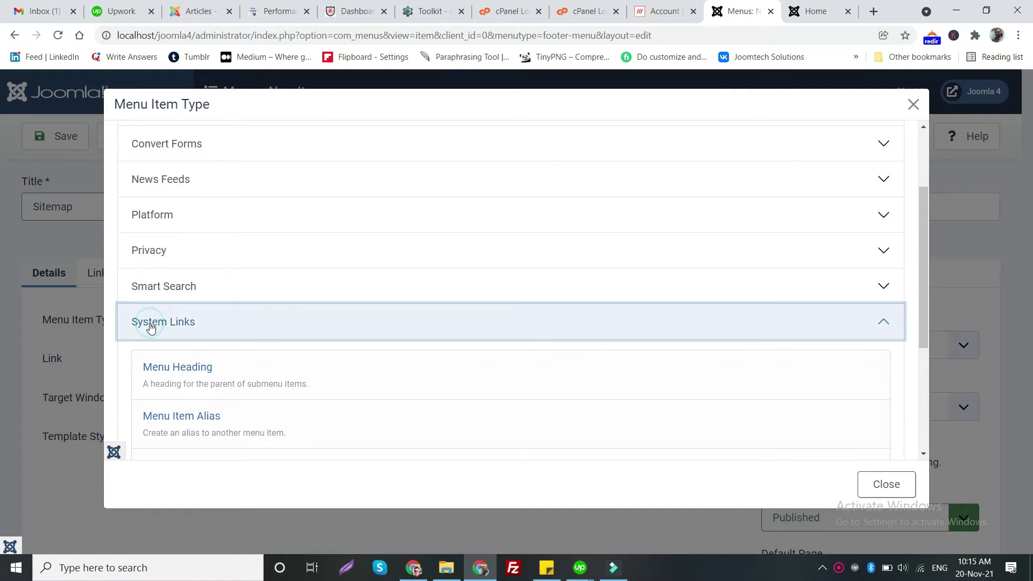
scroll(153, 344, down, 3)
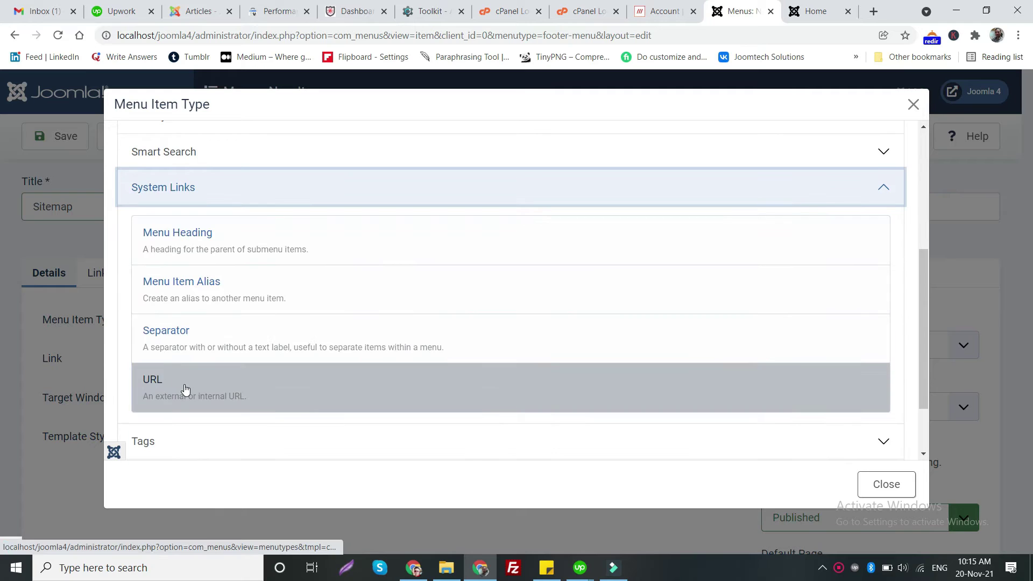
scroll(161, 334, up, 3)
click(150, 284)
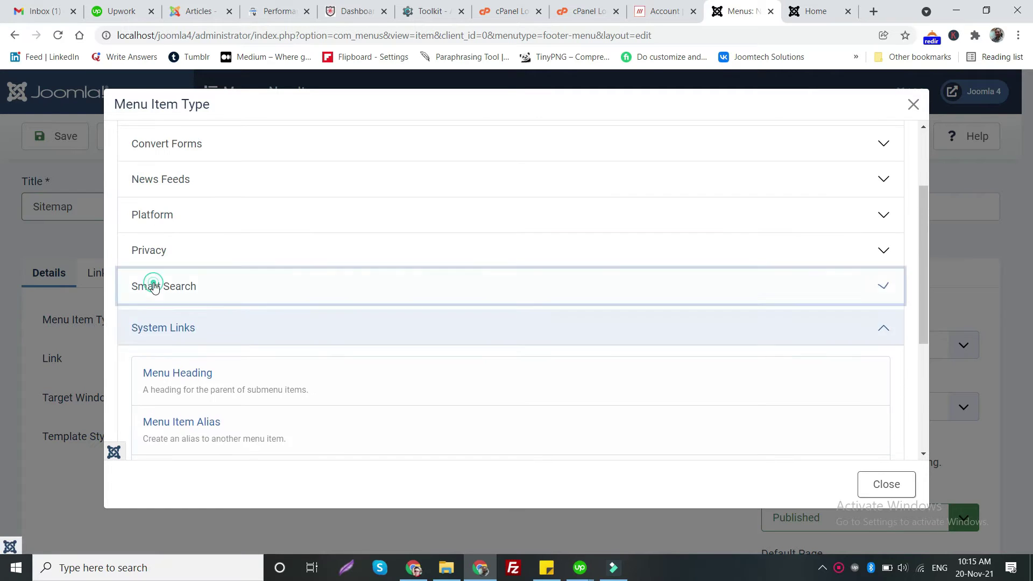
click(149, 213)
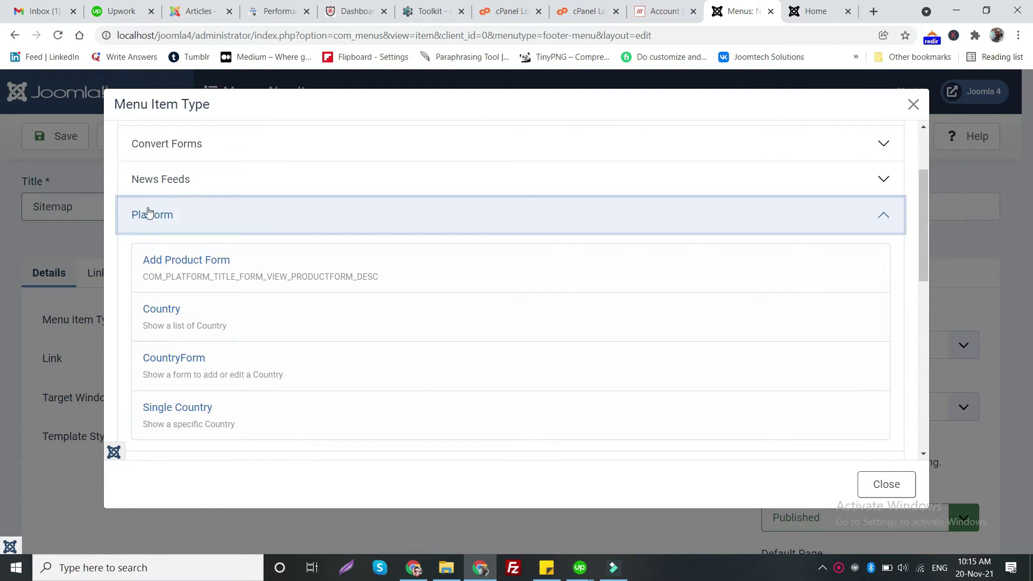
click(149, 219)
scroll(161, 224, up, 2)
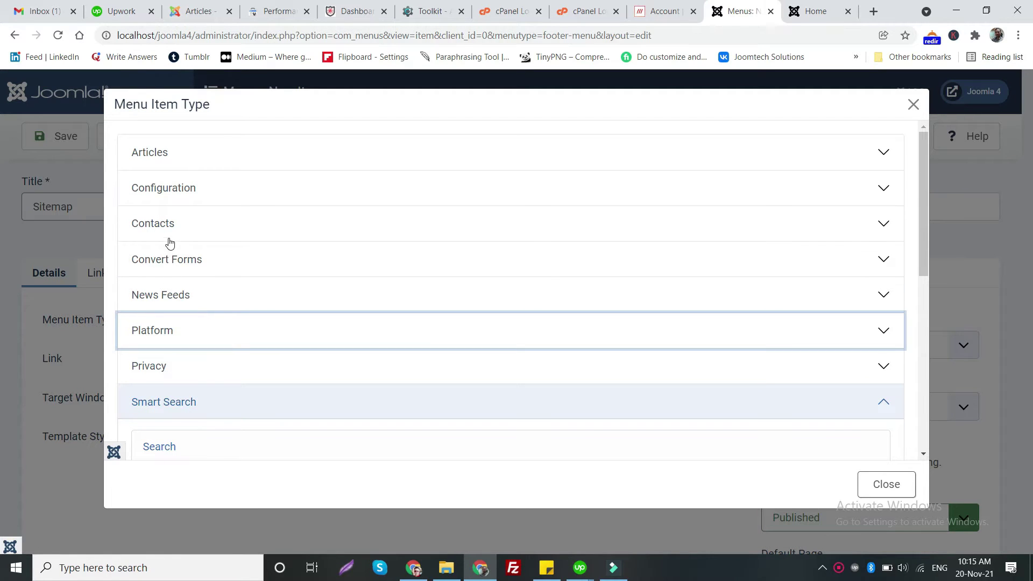
scroll(168, 240, down, 7)
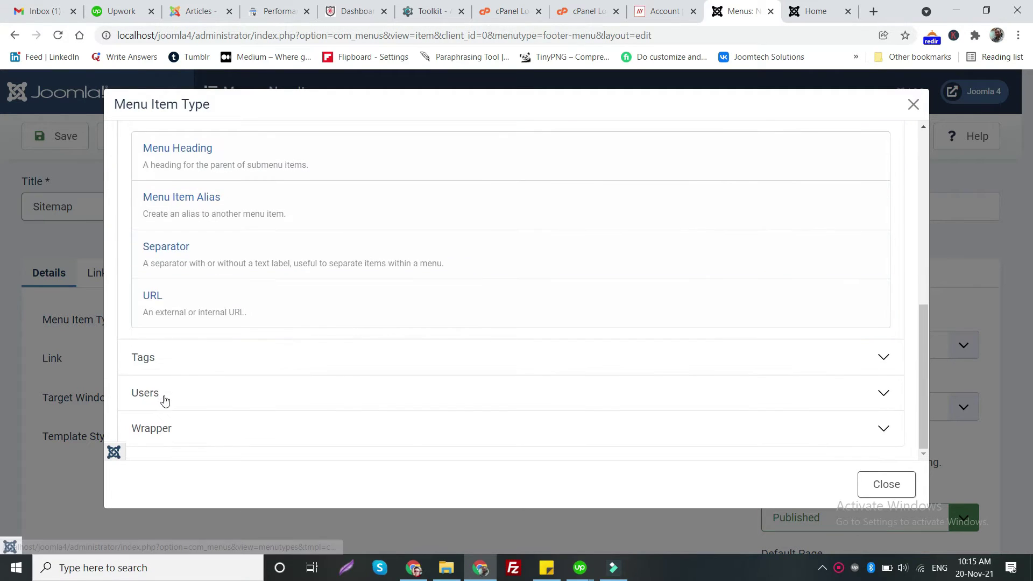
click(164, 433)
scroll(191, 395, down, 2)
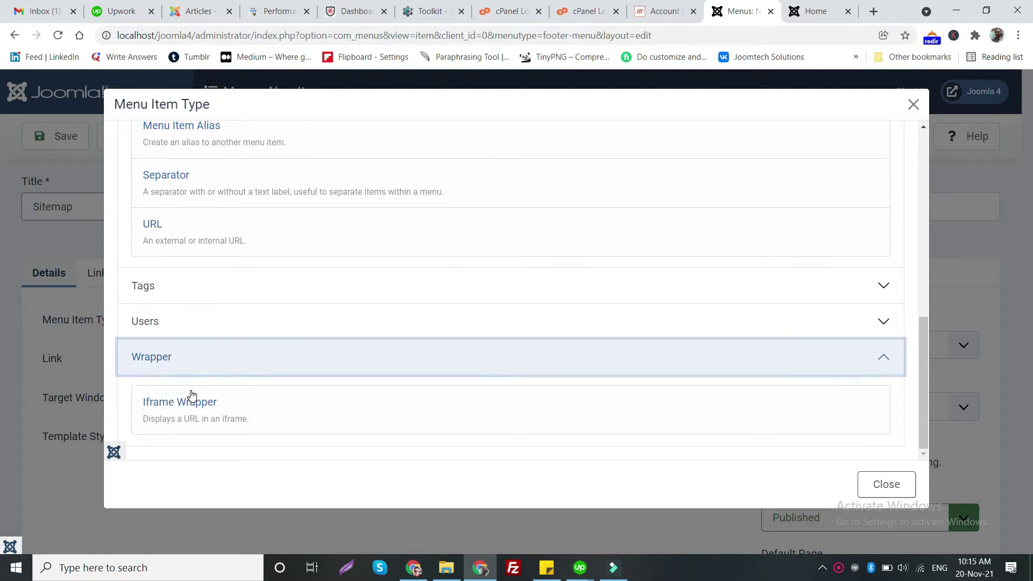
click(235, 375)
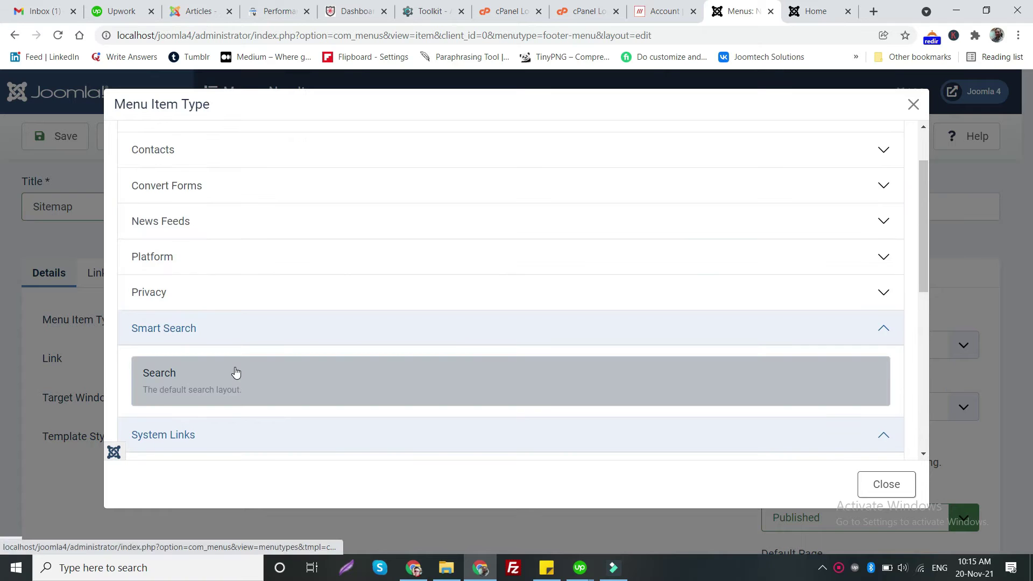
Step: Set the new menu item's type to List News Feeds in a Category using the Uncategorised category, and retitle it "Newsfeed"
click(149, 229)
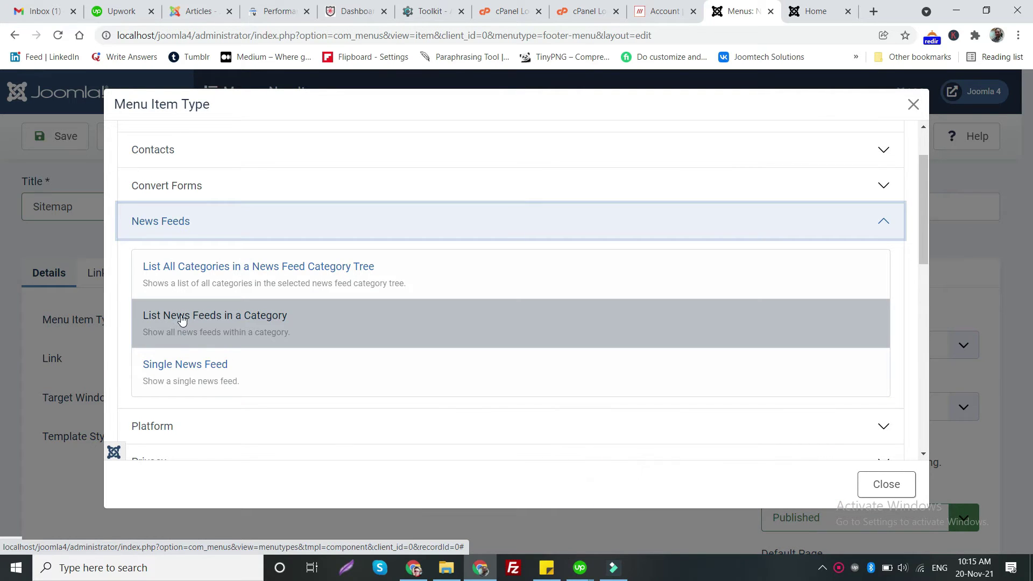
click(182, 319)
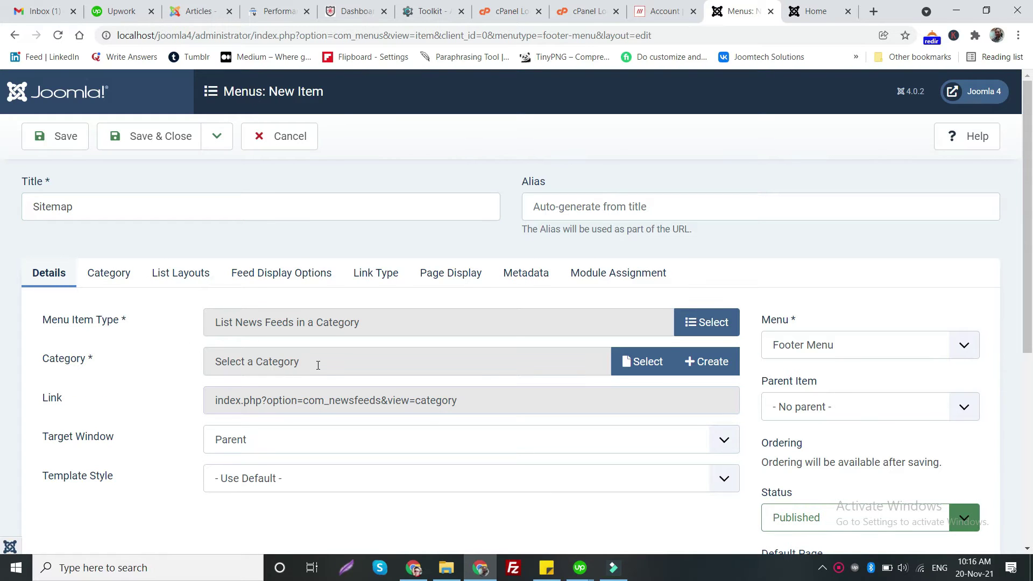
click(640, 362)
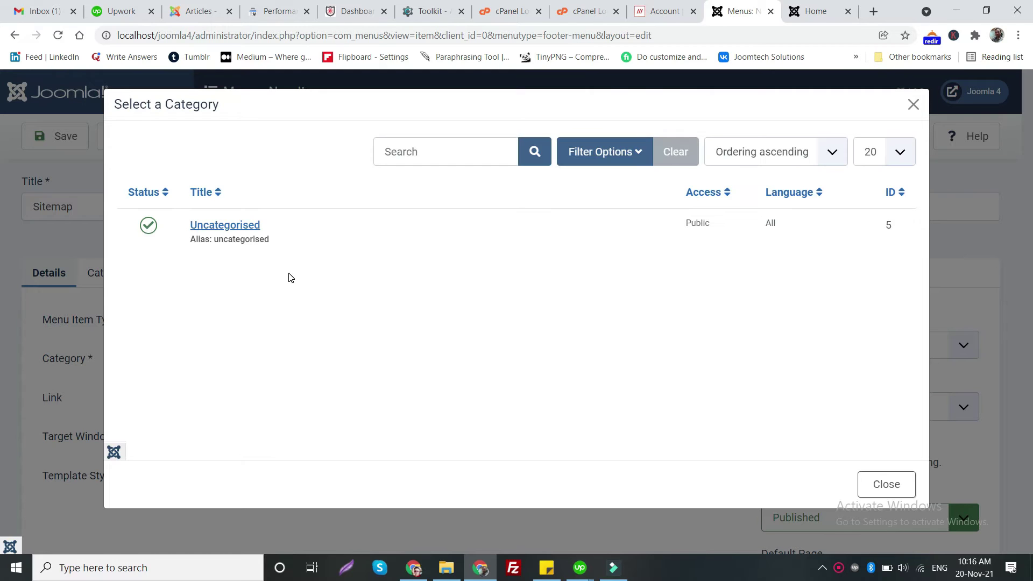
click(224, 225)
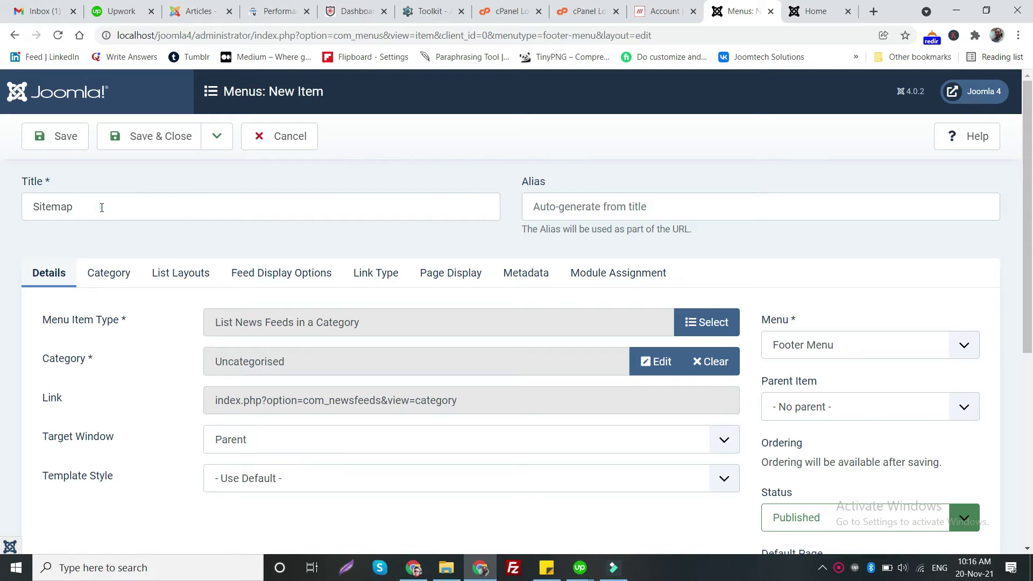
drag(102, 207, 2, 208)
text(Newsfeed)
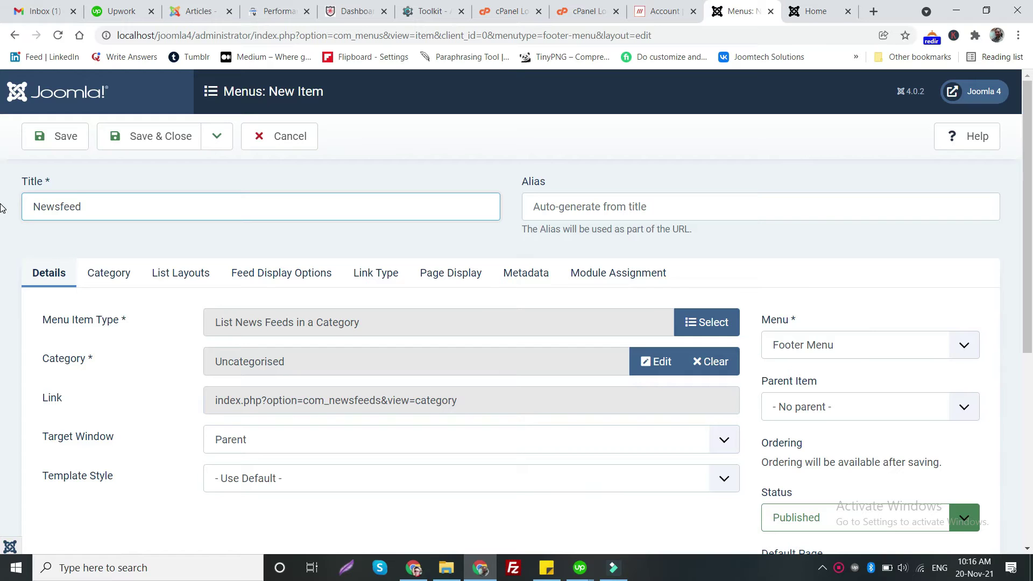
Step: Examine the Newsfeed item's category, list layout and feed display options, then return to its details
click(109, 274)
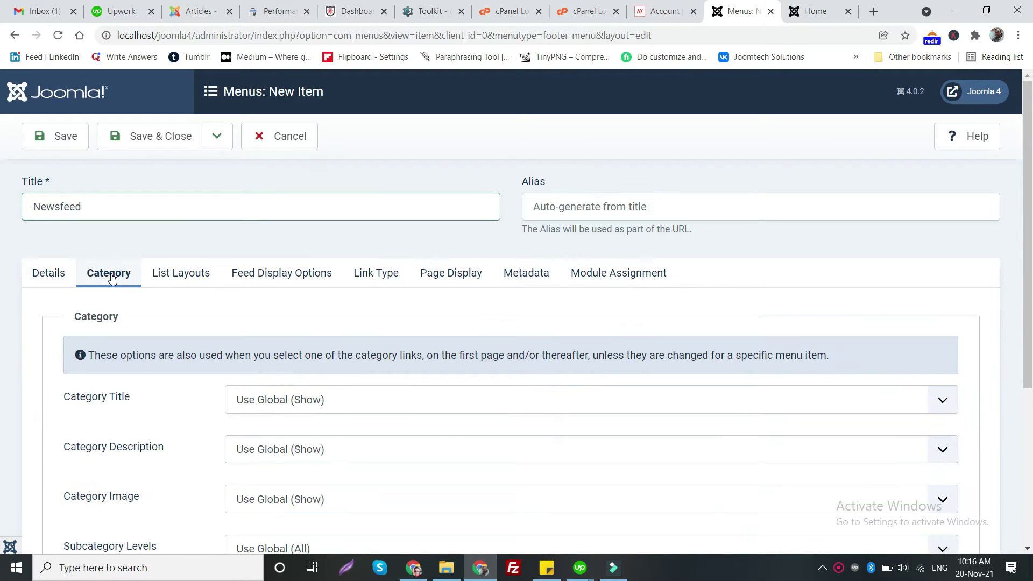
scroll(123, 279, down, 5)
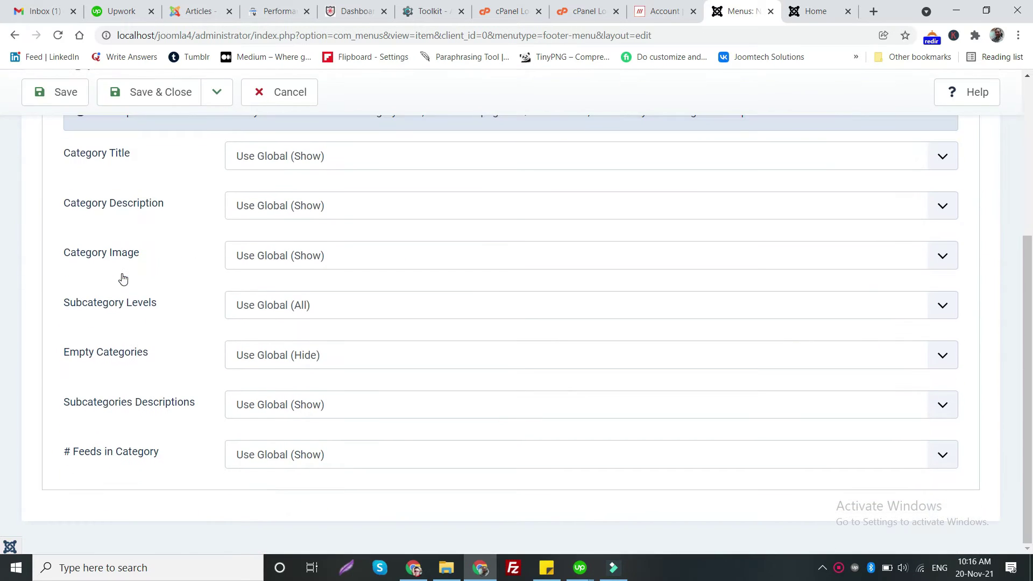
scroll(122, 279, up, 5)
click(183, 276)
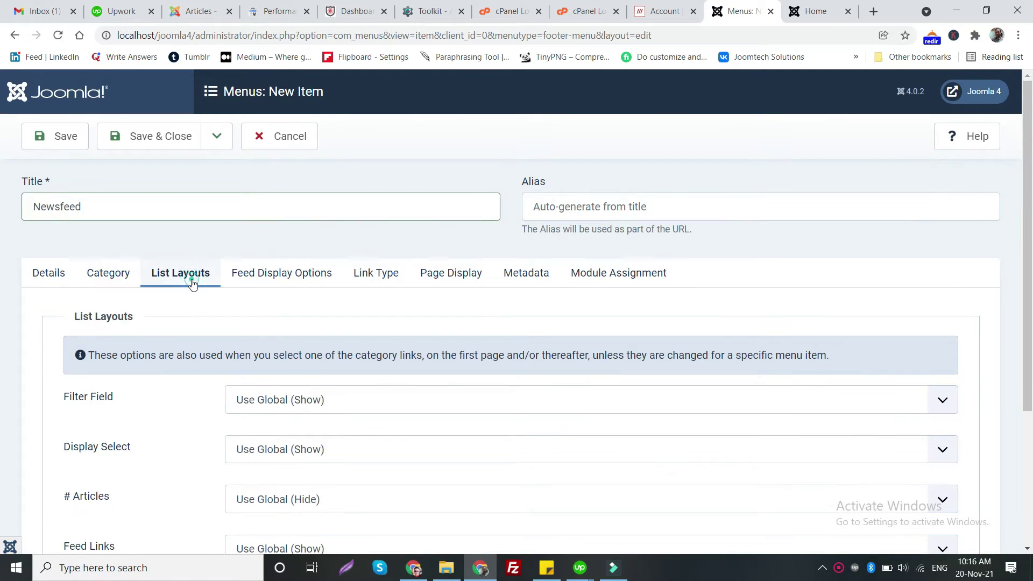
click(273, 279)
click(60, 271)
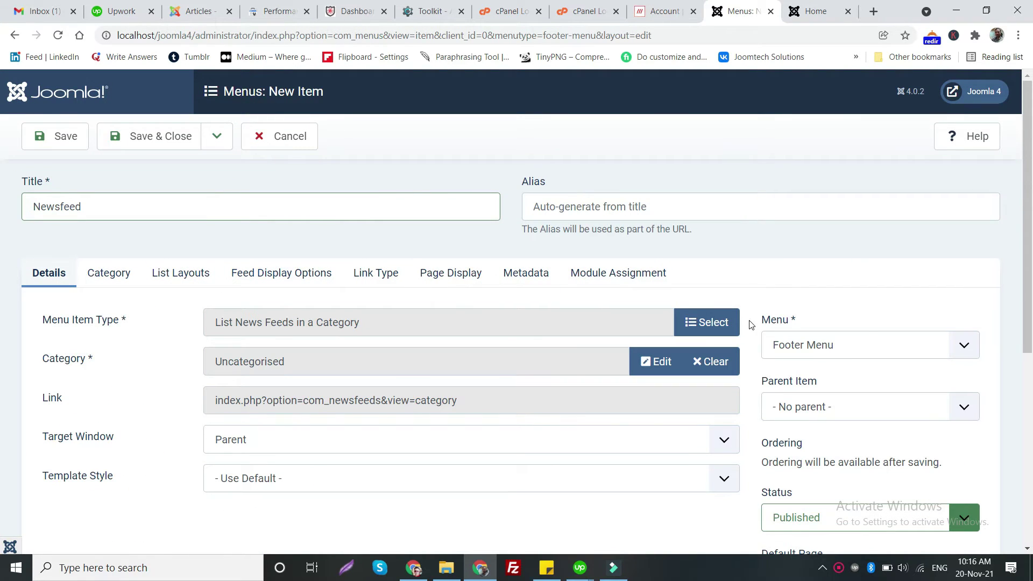
Step: Assign the Newsfeed item to the Footer Menu, then save and close it
click(793, 349)
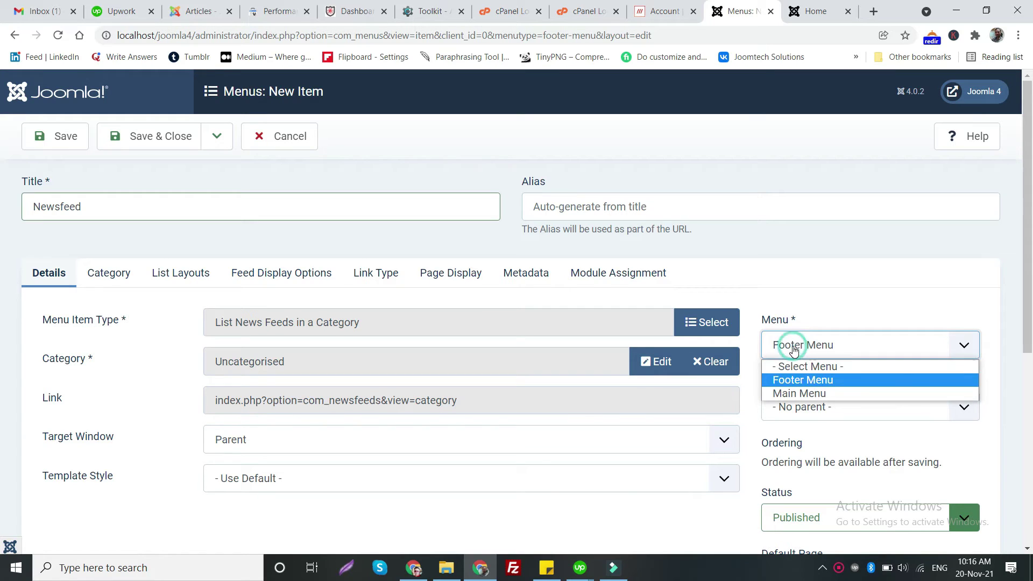
click(793, 380)
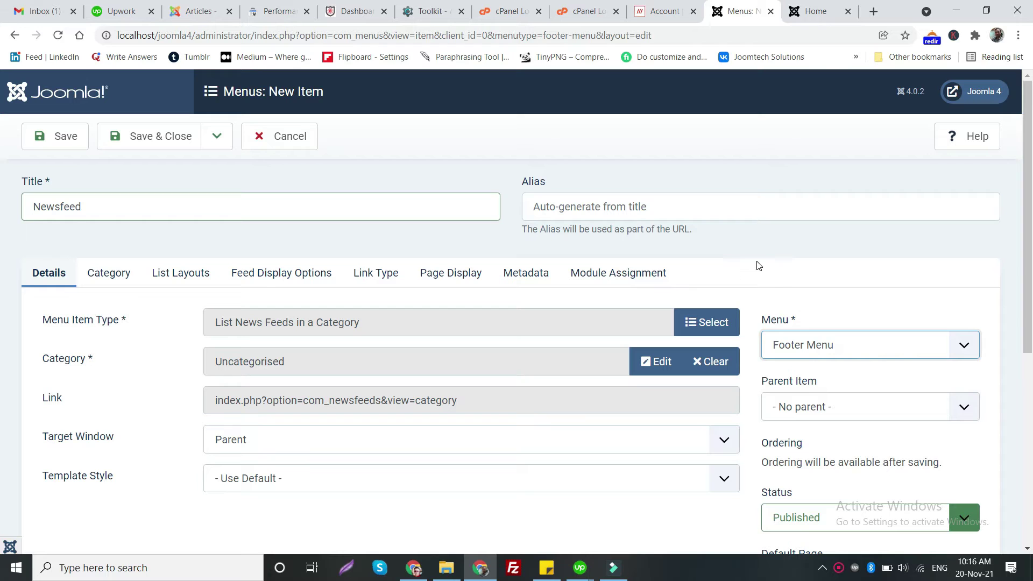
click(173, 141)
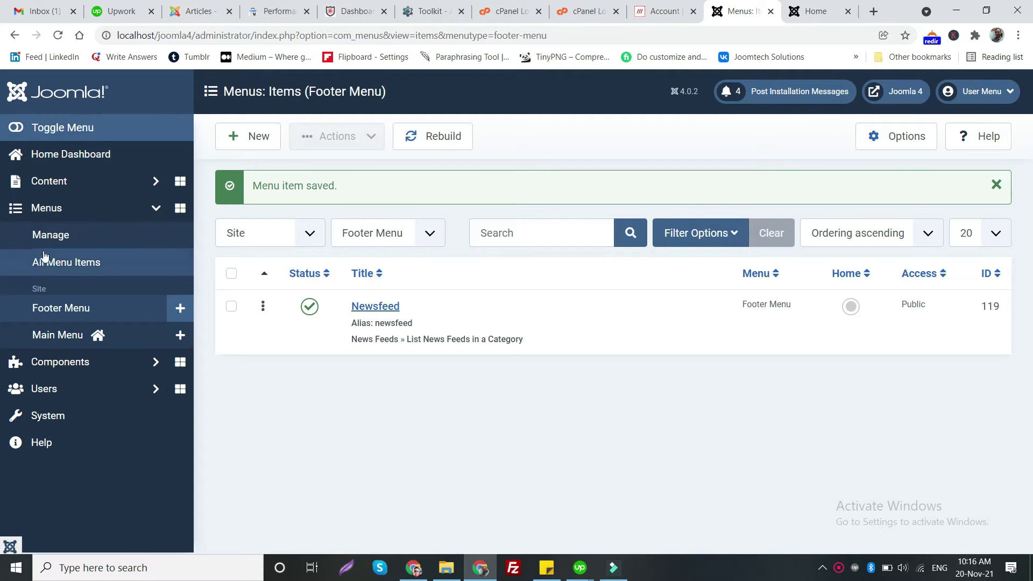
Step: View the Main Menu's item list and check the site's home page in the other browser tab
click(58, 339)
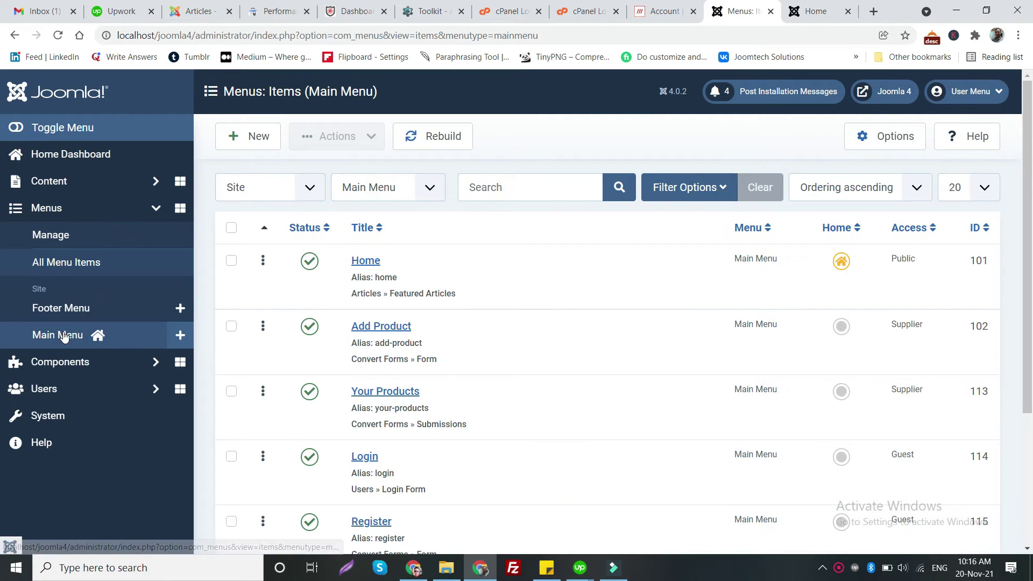
click(796, 12)
click(724, 13)
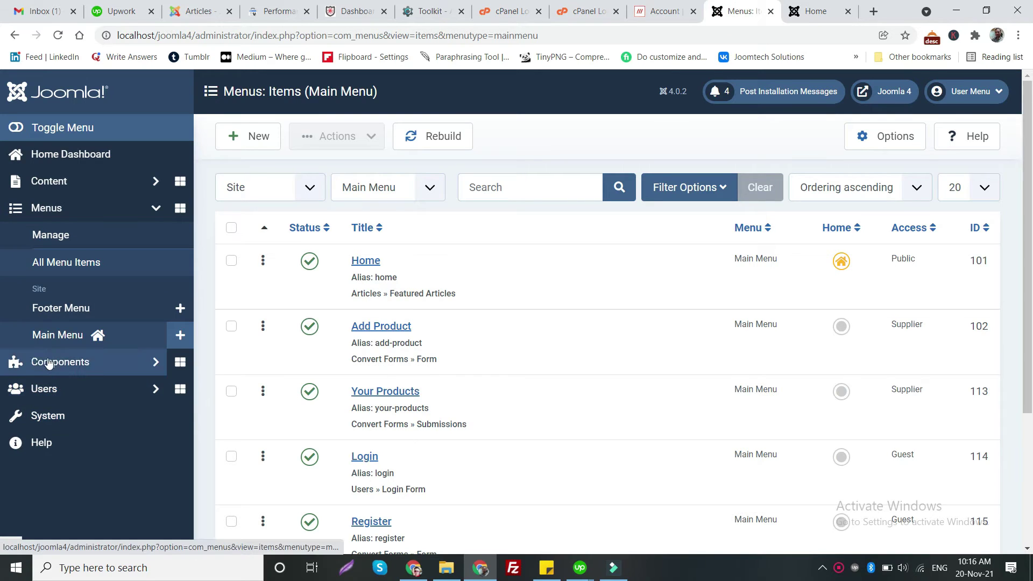
Step: Go to the site modules from the System Dashboard and open the Main Menu module for editing
click(46, 214)
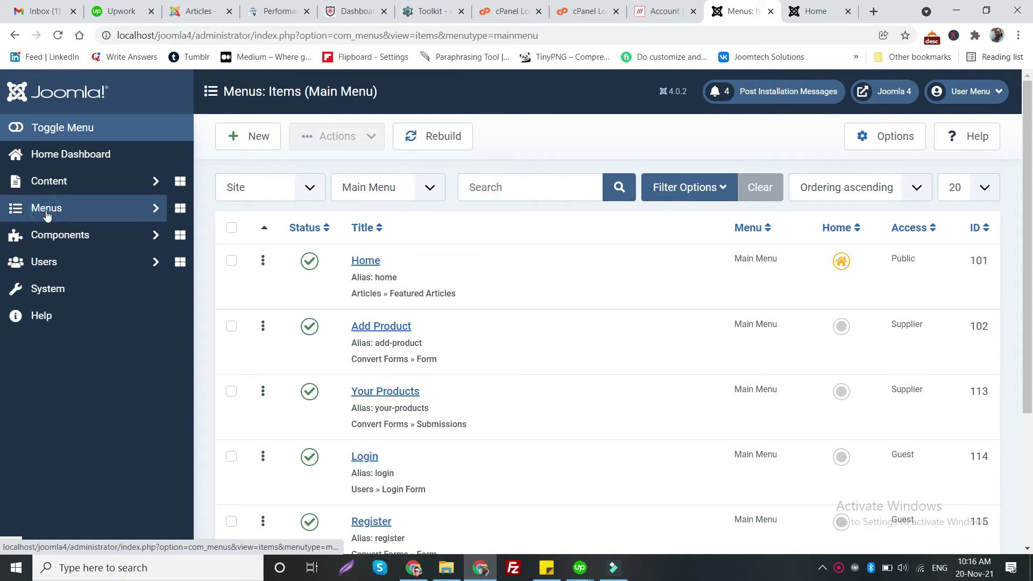
click(52, 291)
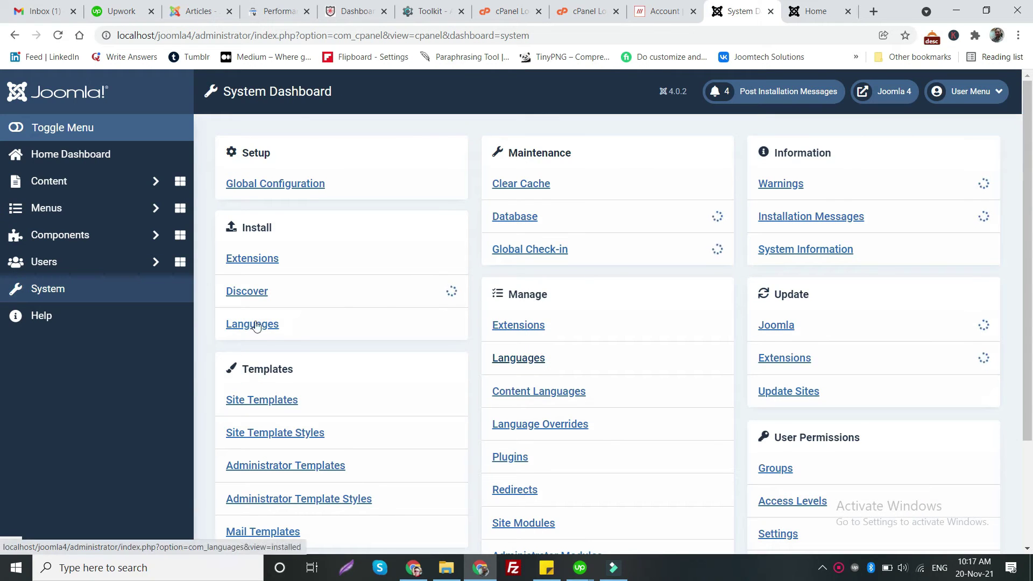
scroll(573, 313, down, 3)
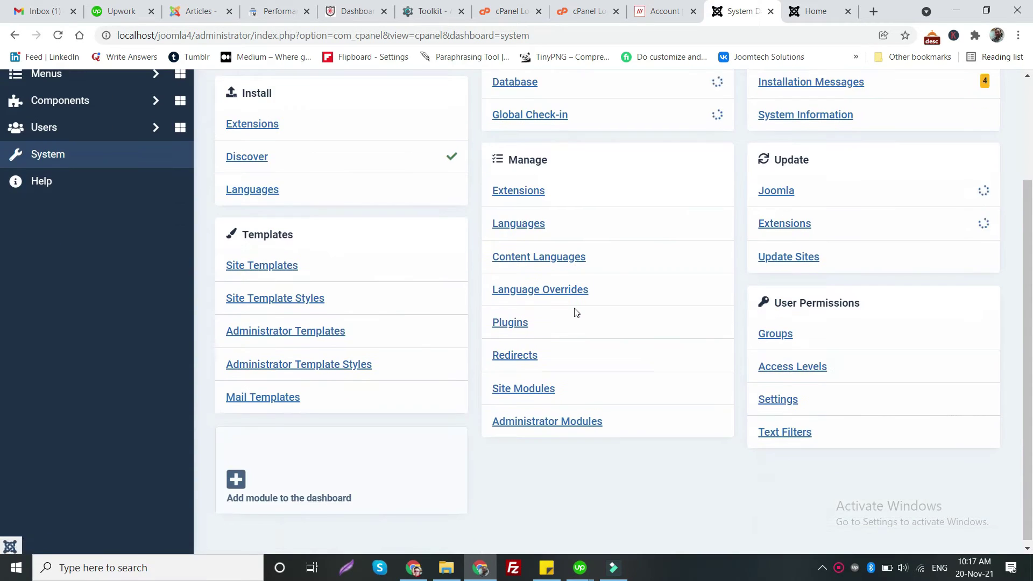
click(523, 389)
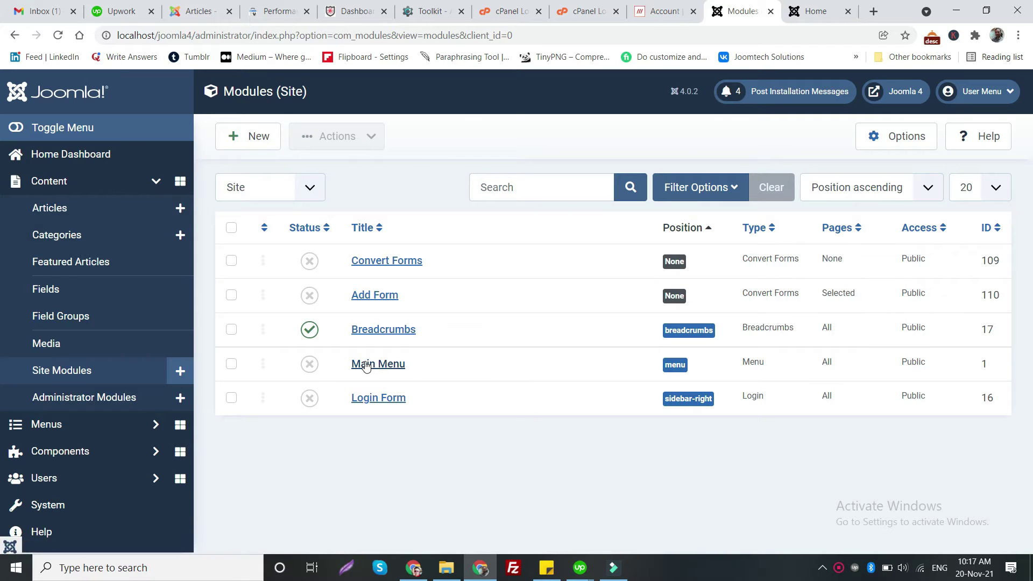
click(364, 365)
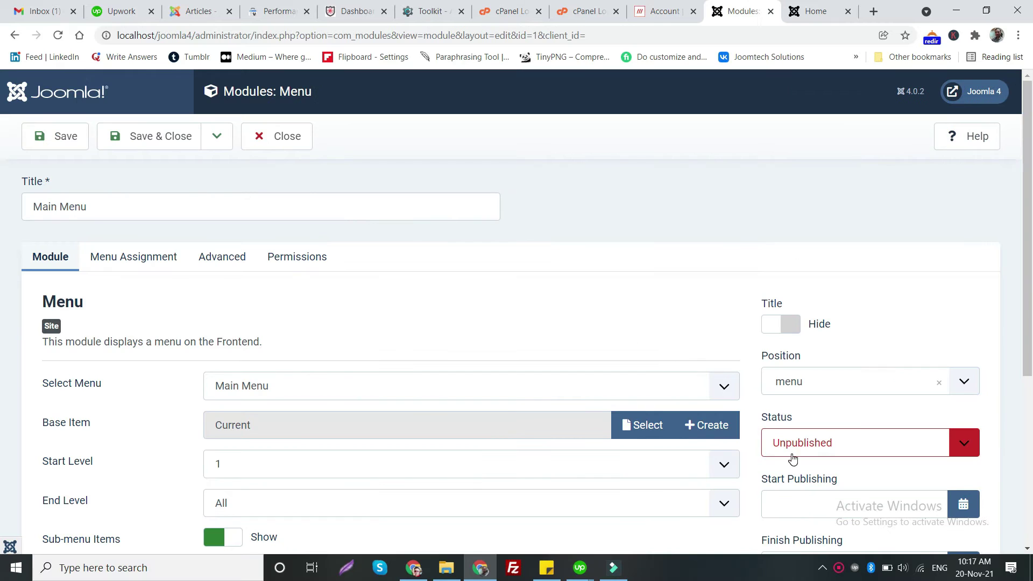
Step: Set the Main Menu module's status to Published and look over the available template positions
click(791, 452)
click(777, 463)
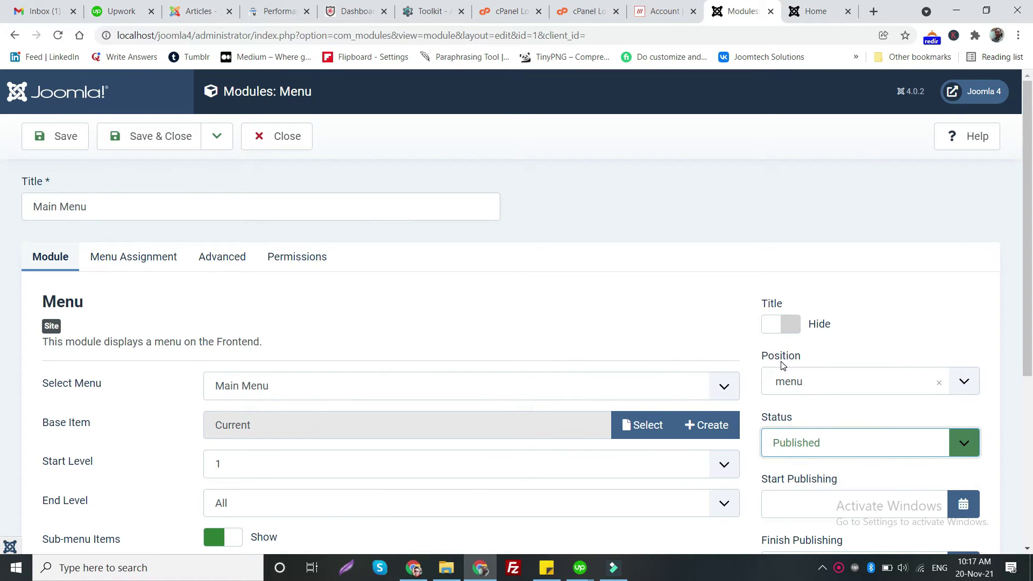
click(789, 385)
scroll(680, 280, down, 1)
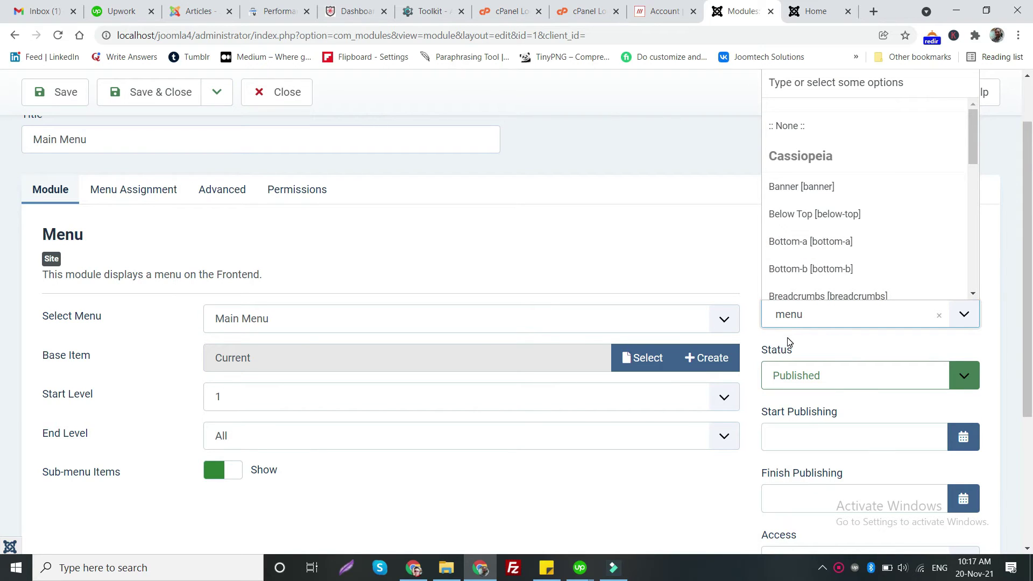
click(669, 254)
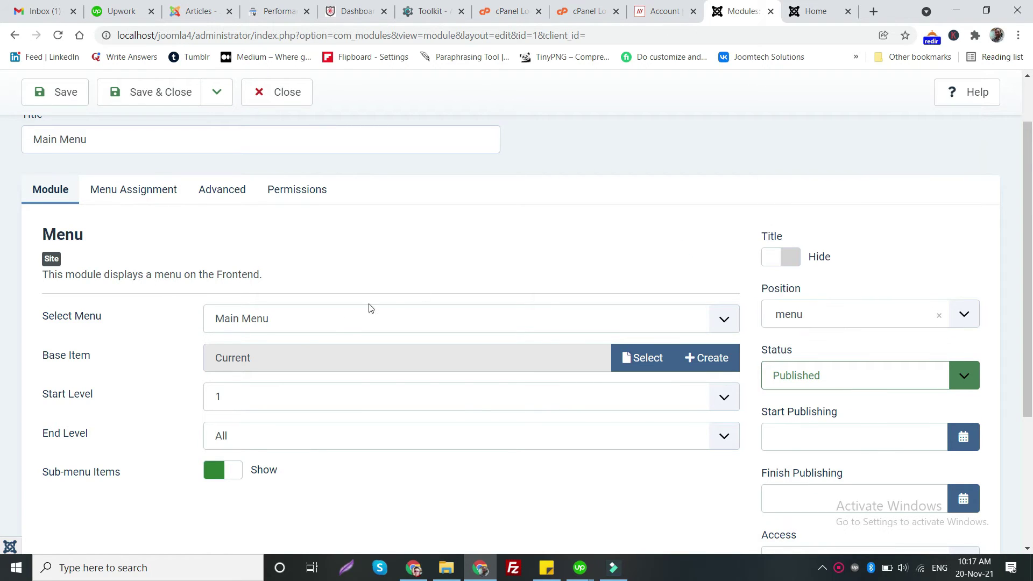
Step: Try assigning the module only to selected pages, toggle Home and Add Product, then restore the assignment to On all pages
click(133, 193)
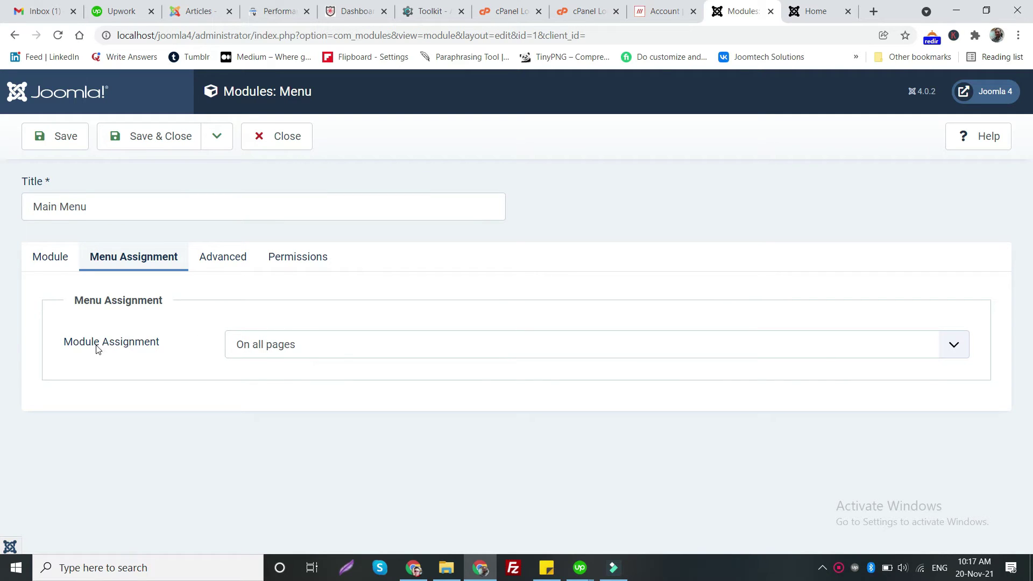
click(262, 352)
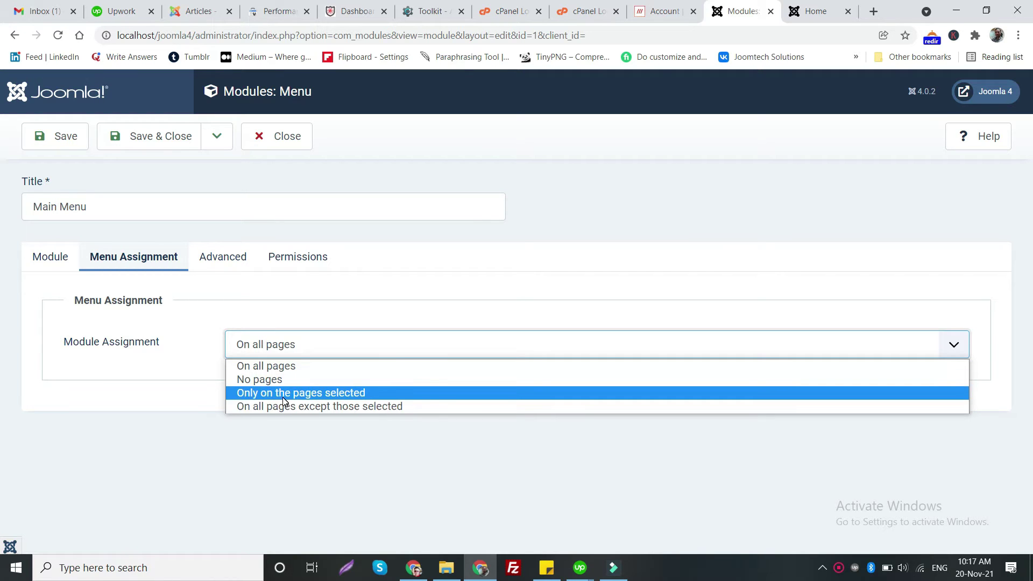
click(344, 396)
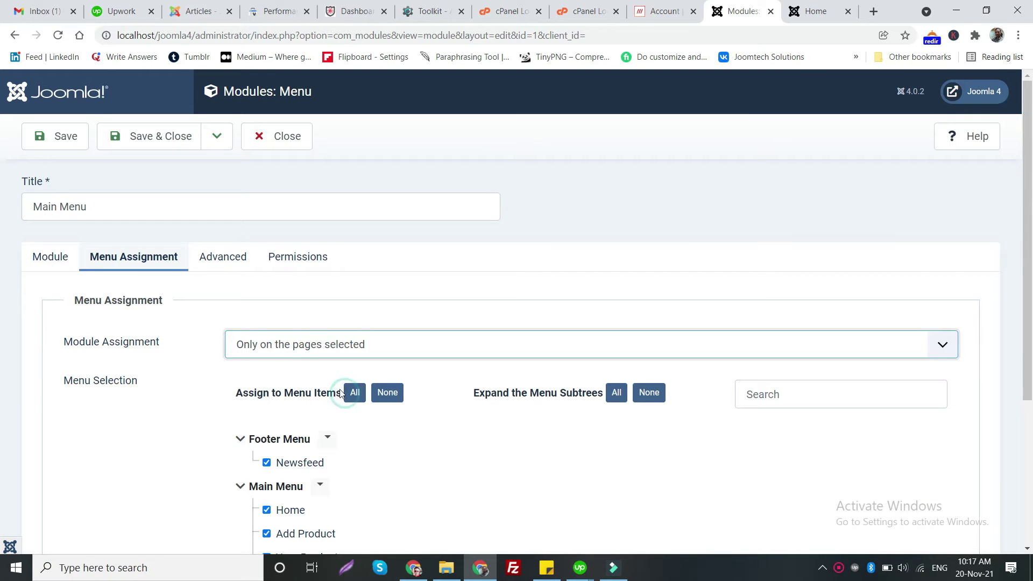
scroll(288, 362, down, 2)
click(268, 376)
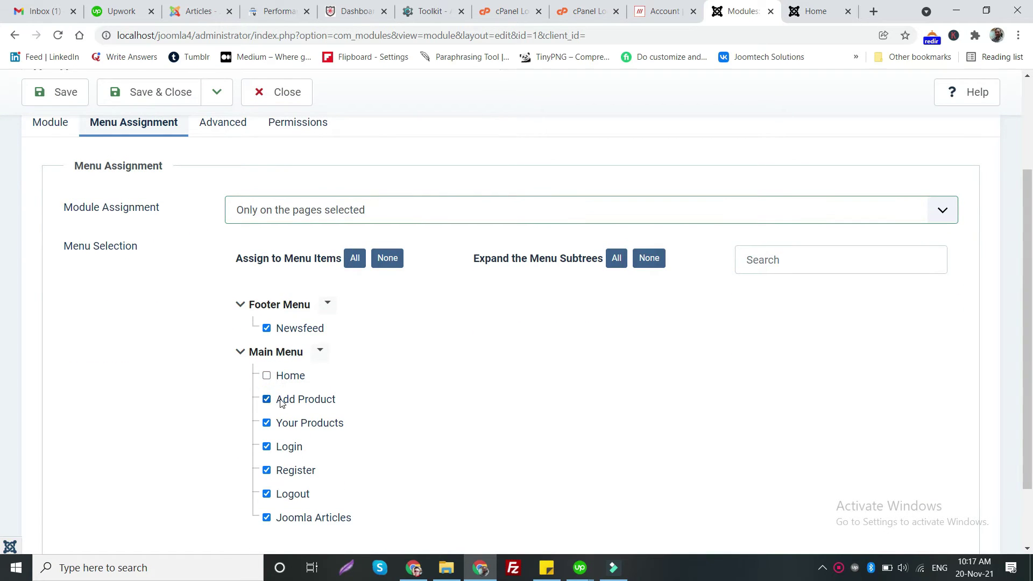
click(267, 376)
click(267, 399)
click(267, 399)
scroll(267, 403, up, 1)
click(280, 285)
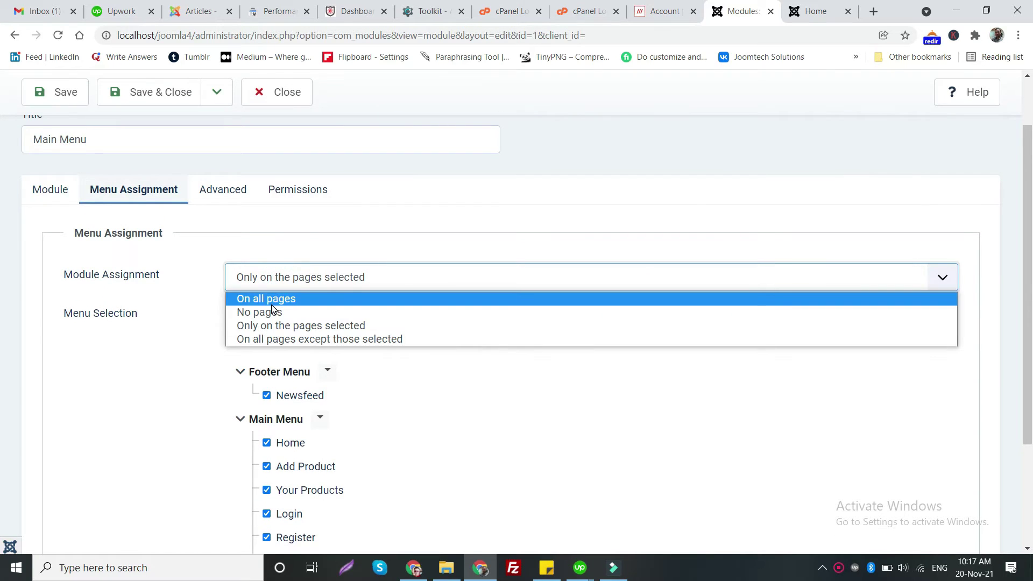
click(271, 302)
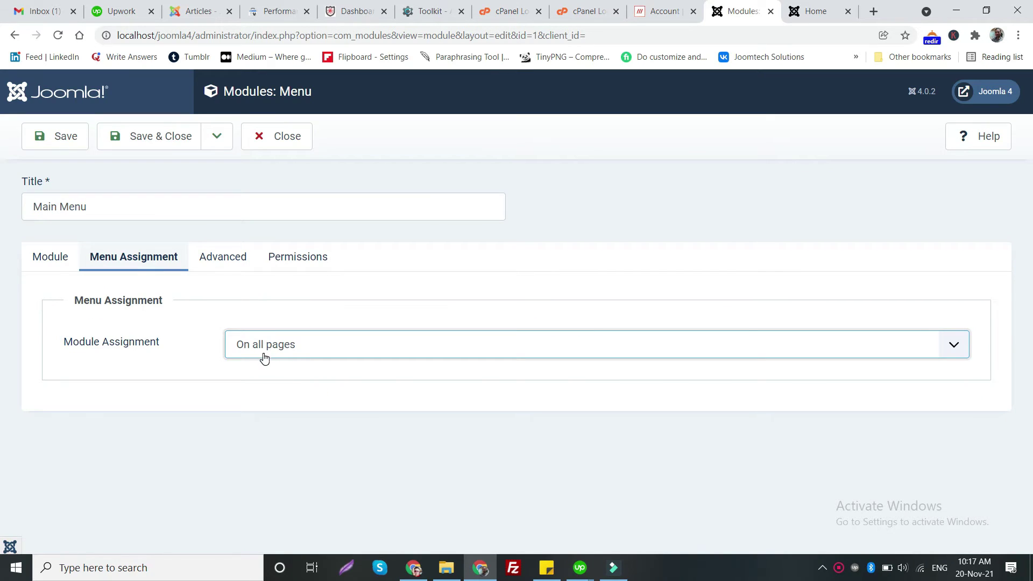
Step: Examine the module's Advanced settings, including menu class, target position, the layout choices, caching and module style
click(224, 259)
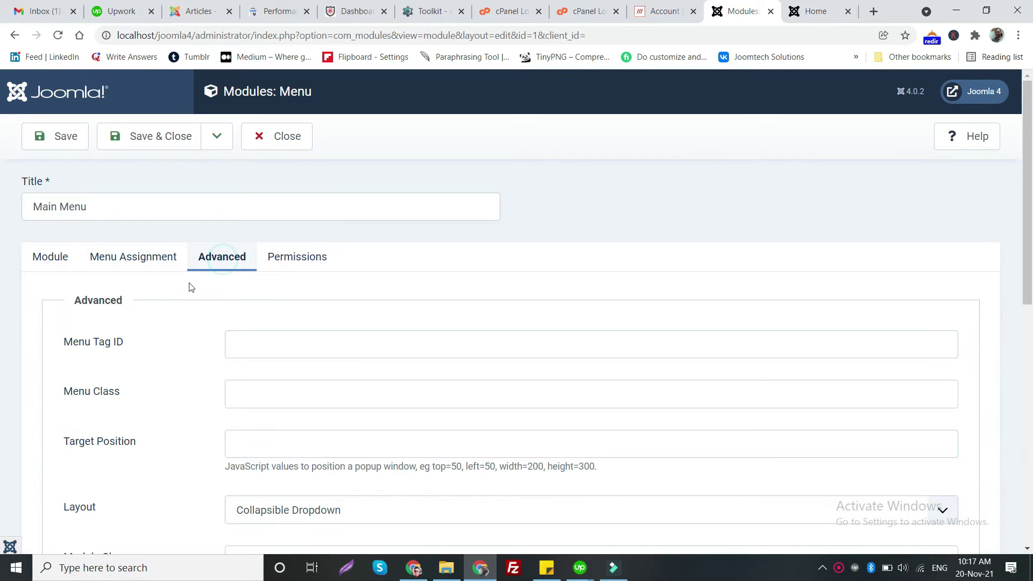
scroll(68, 312, down, 1)
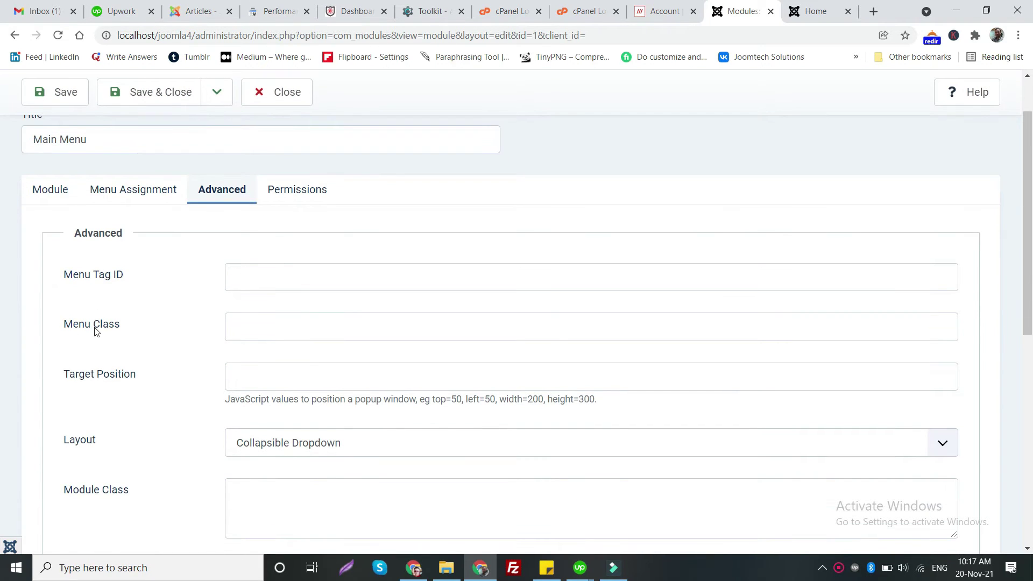
scroll(298, 365, down, 2)
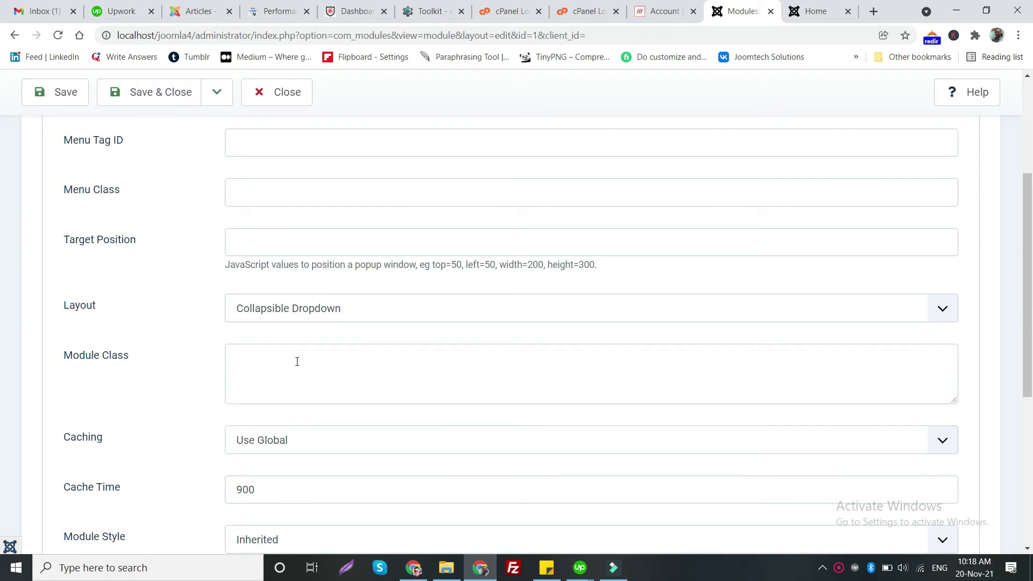
scroll(205, 322, up, 1)
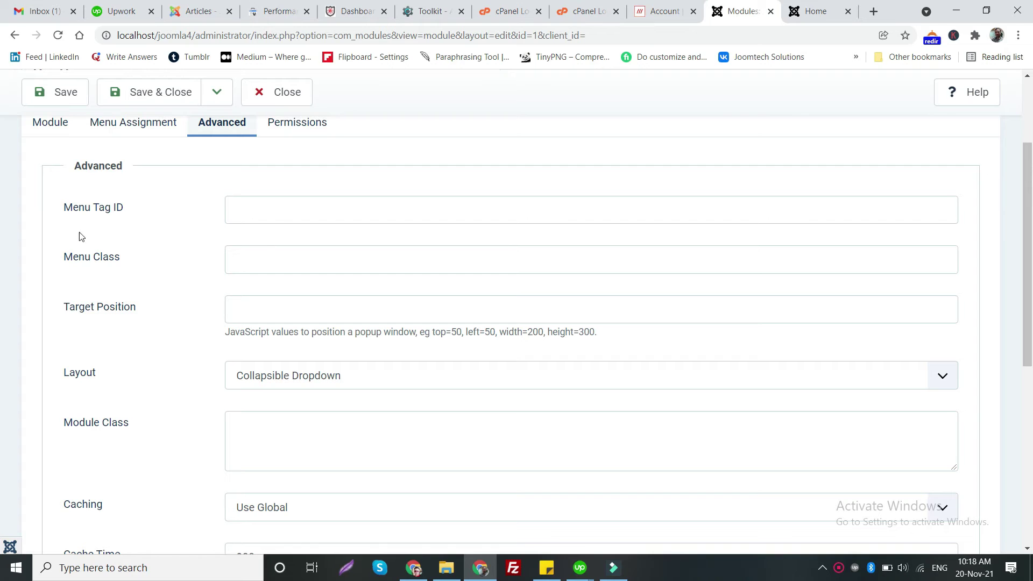
scroll(141, 357, down, 2)
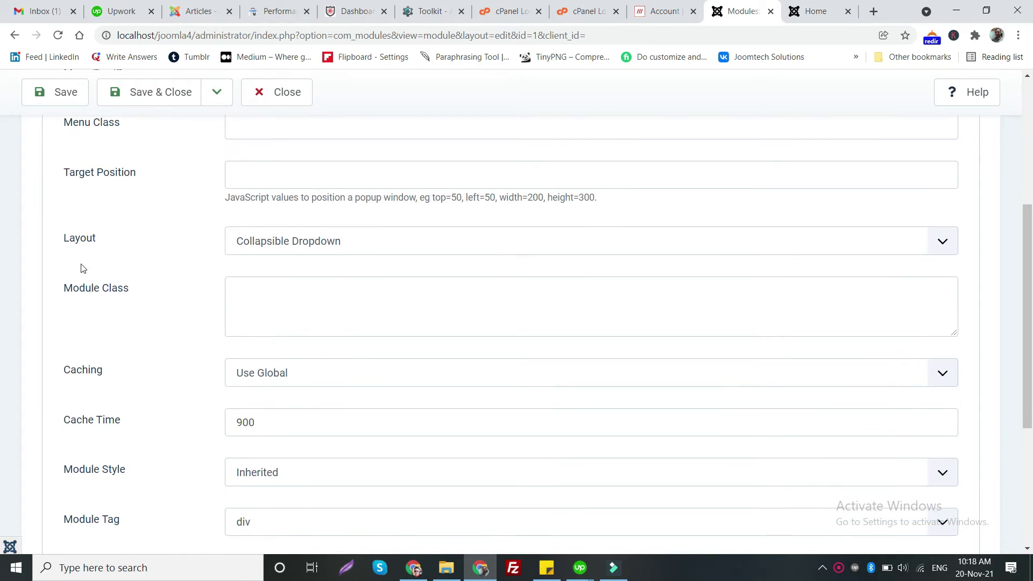
click(262, 243)
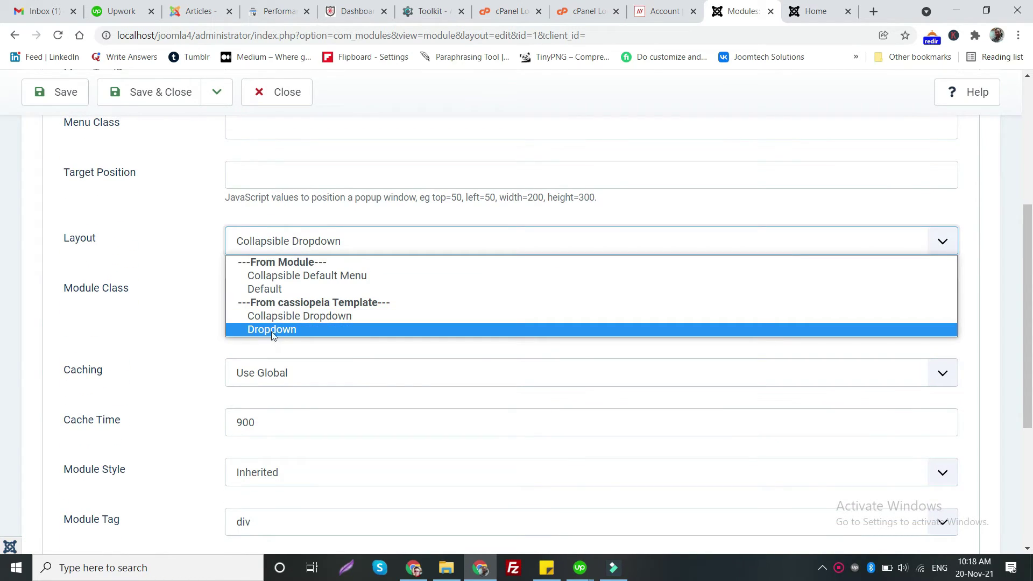
click(202, 309)
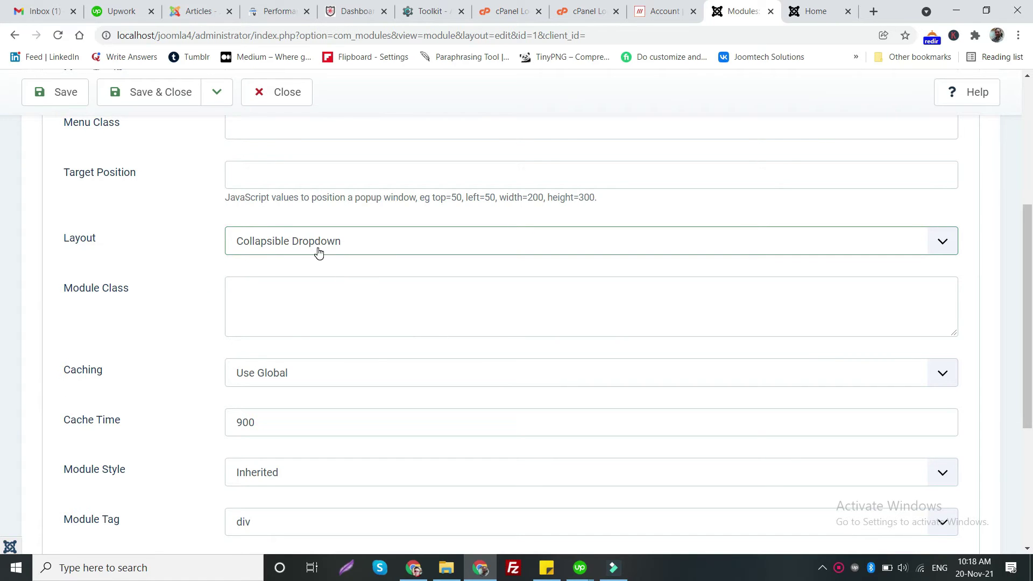
scroll(375, 360, down, 3)
scroll(288, 346, up, 7)
Step: Return to the main module settings, save the Main Menu module, and view the site's home page in the other browser tab
click(43, 260)
click(66, 136)
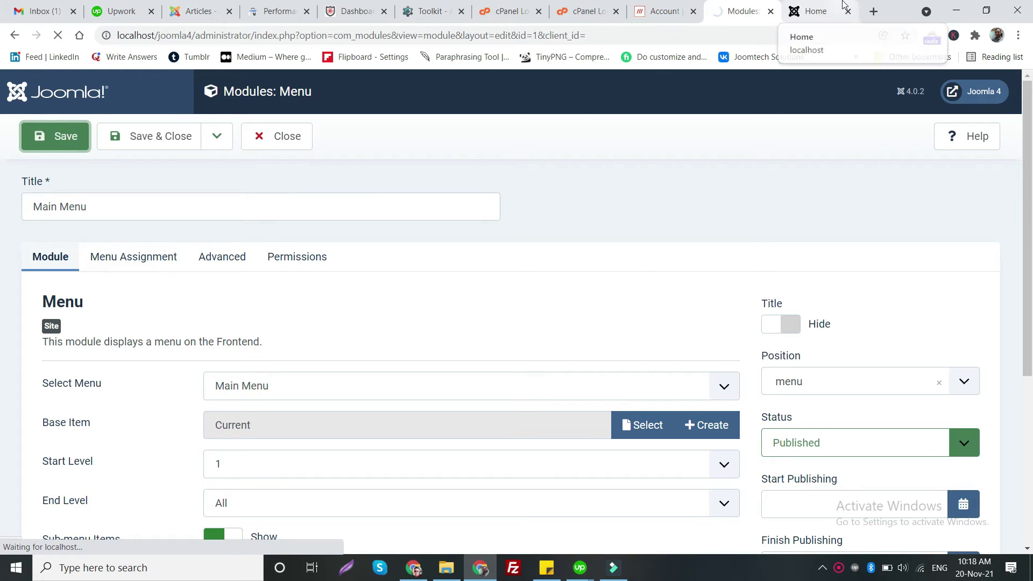
click(822, 8)
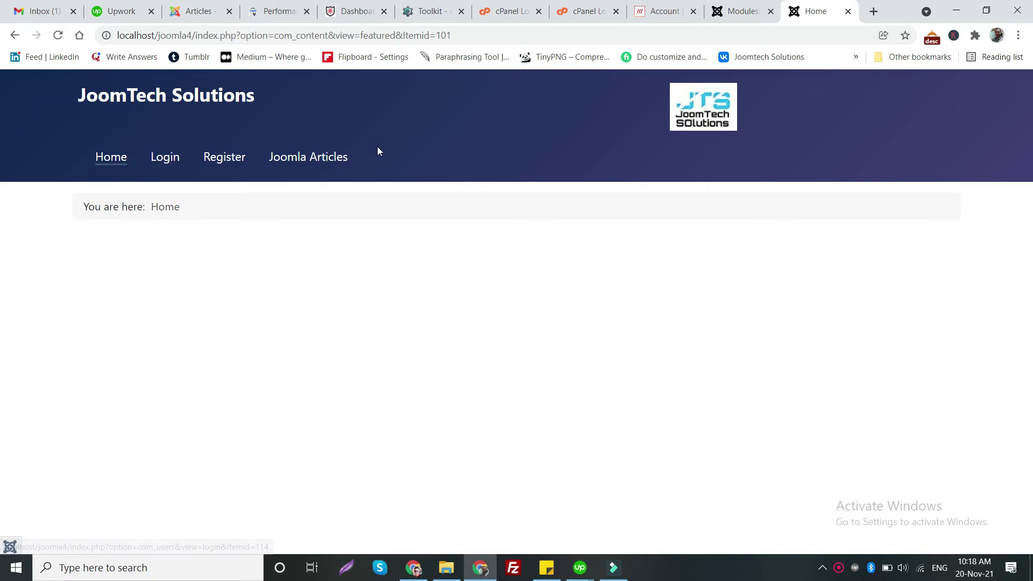
Step: Set the Main Menu module's advanced layout to Dropdown and save the module
click(748, 10)
scroll(390, 233, down, 5)
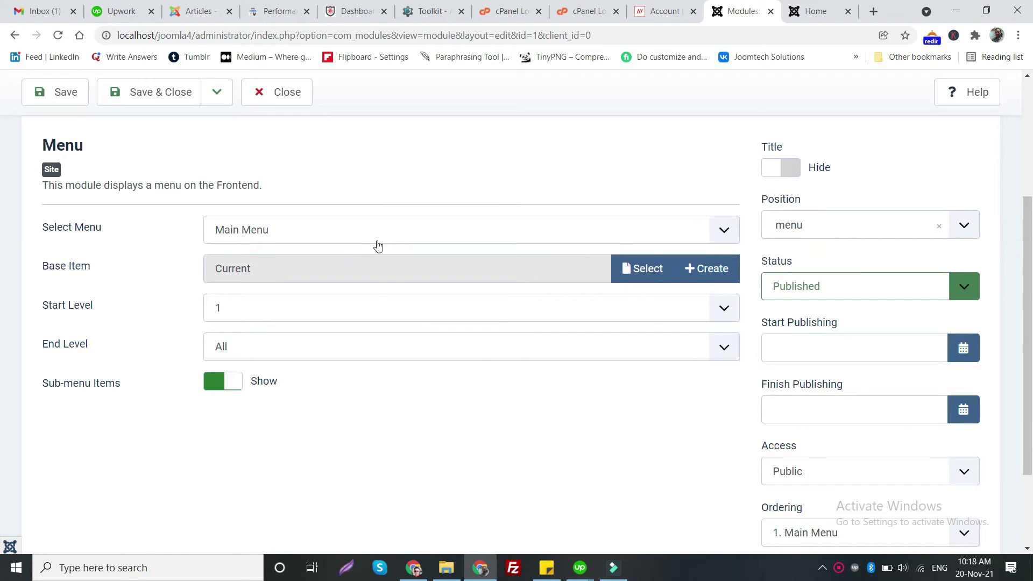
scroll(376, 242, up, 3)
scroll(253, 242, up, 2)
click(237, 300)
scroll(263, 286, down, 5)
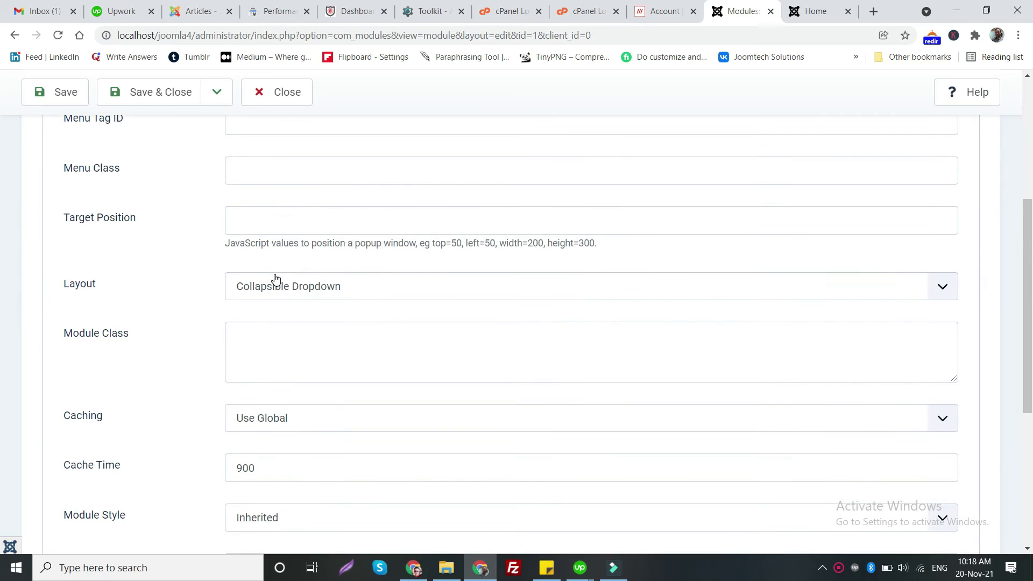
click(301, 290)
click(287, 375)
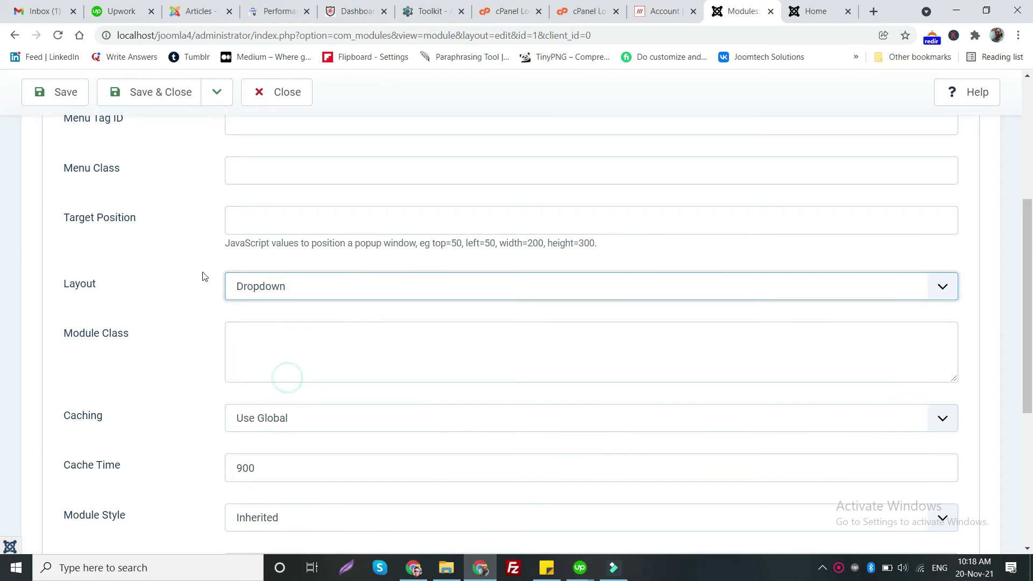
scroll(101, 169, up, 4)
click(56, 92)
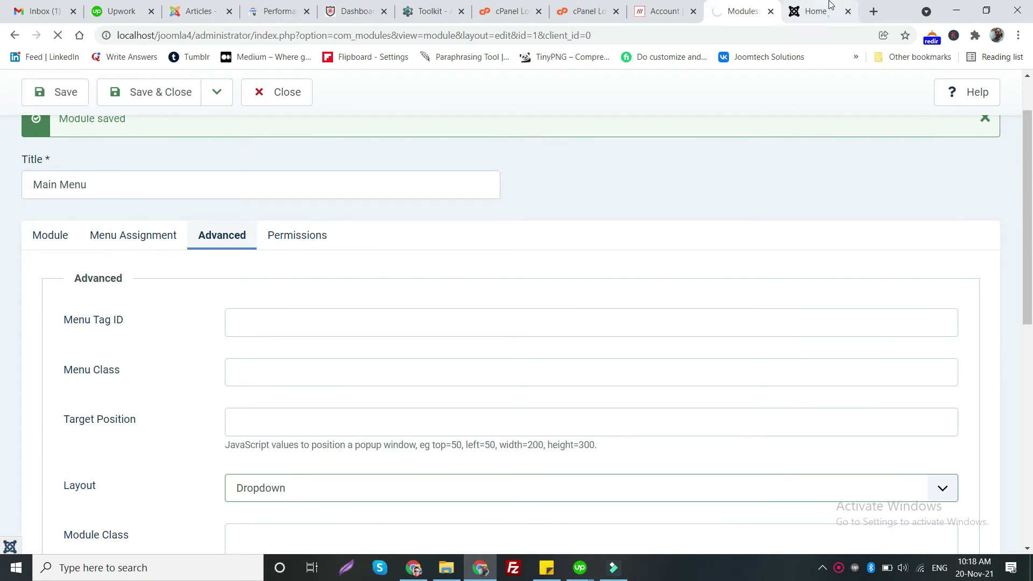
Step: Reload the site's home page to check the menu, then review the module's Advanced settings again
click(818, 12)
click(57, 36)
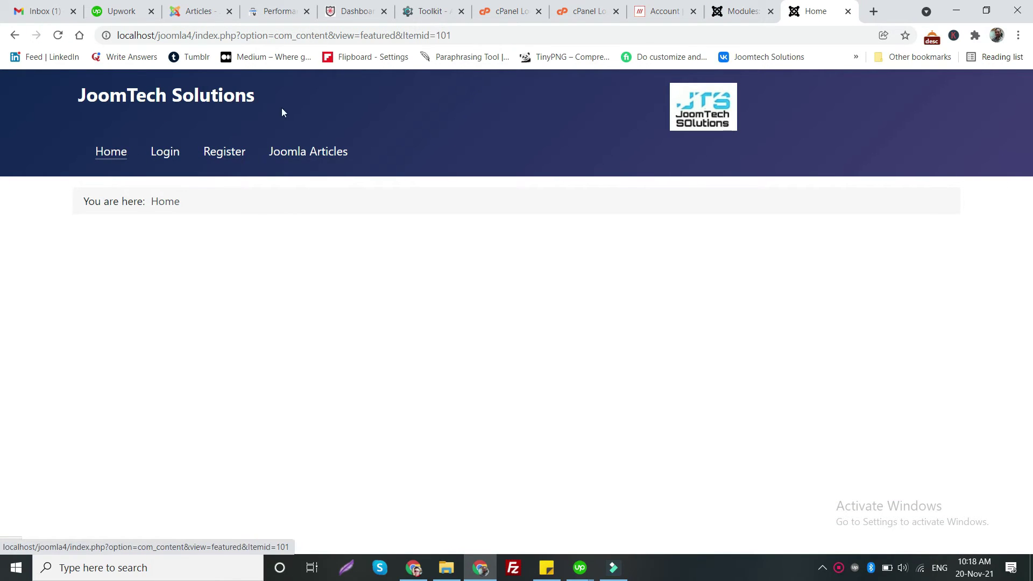
click(740, 11)
scroll(409, 280, down, 3)
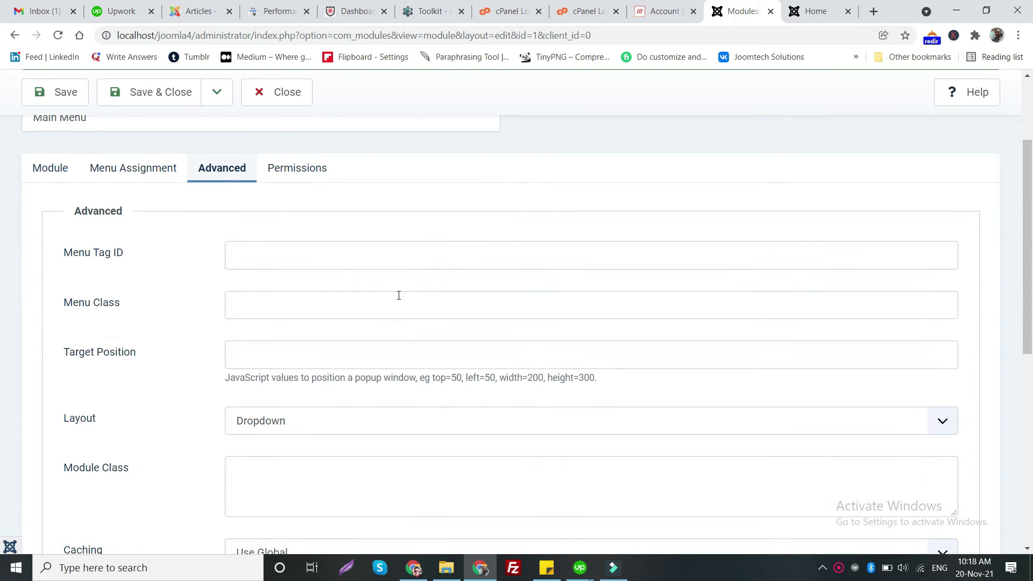
scroll(393, 323, down, 3)
Step: Go back to the site in the other browser tab and open its Home menu item to check the menu
click(797, 6)
click(748, 54)
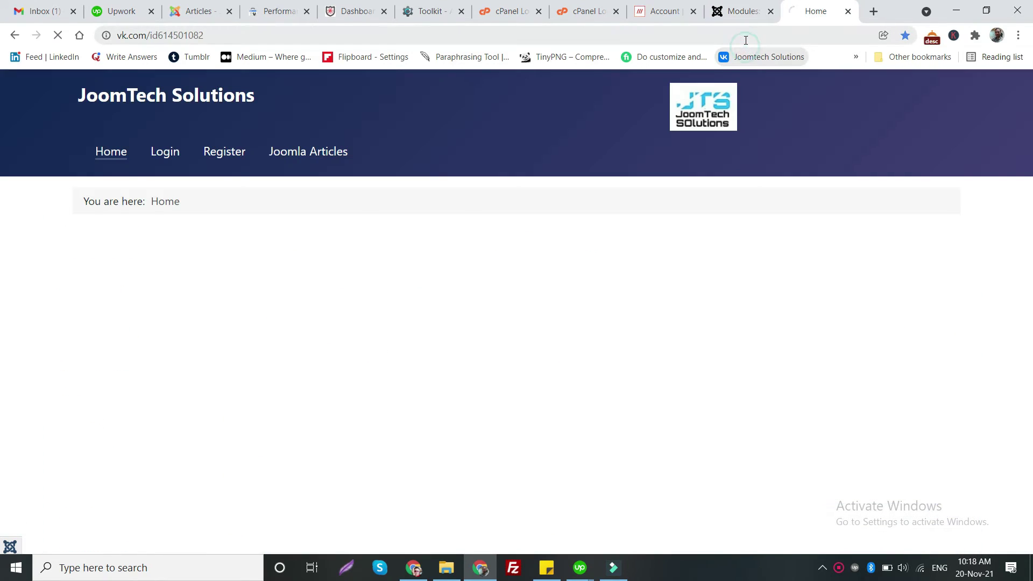
click(15, 35)
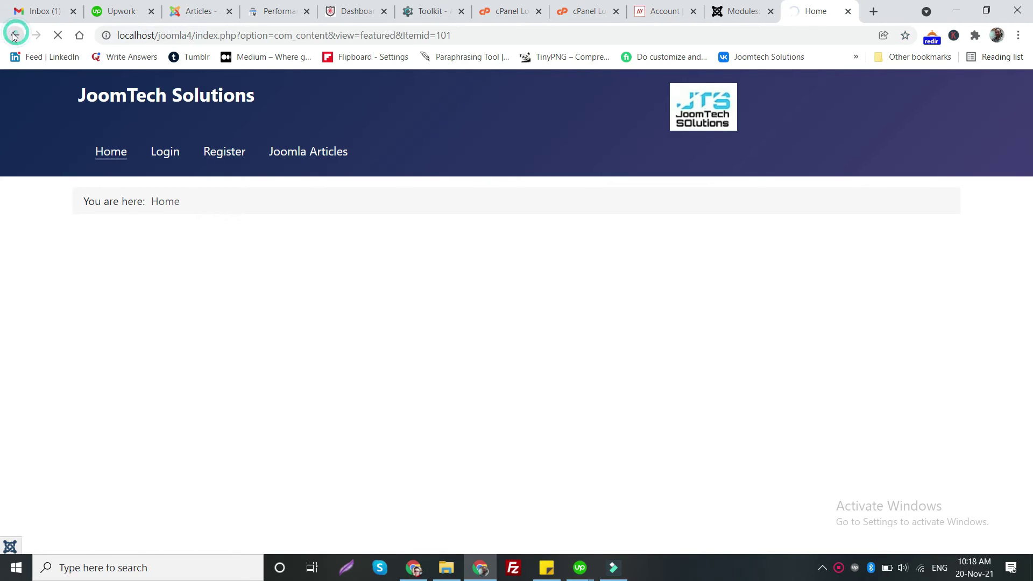
click(460, 35)
click(460, 35)
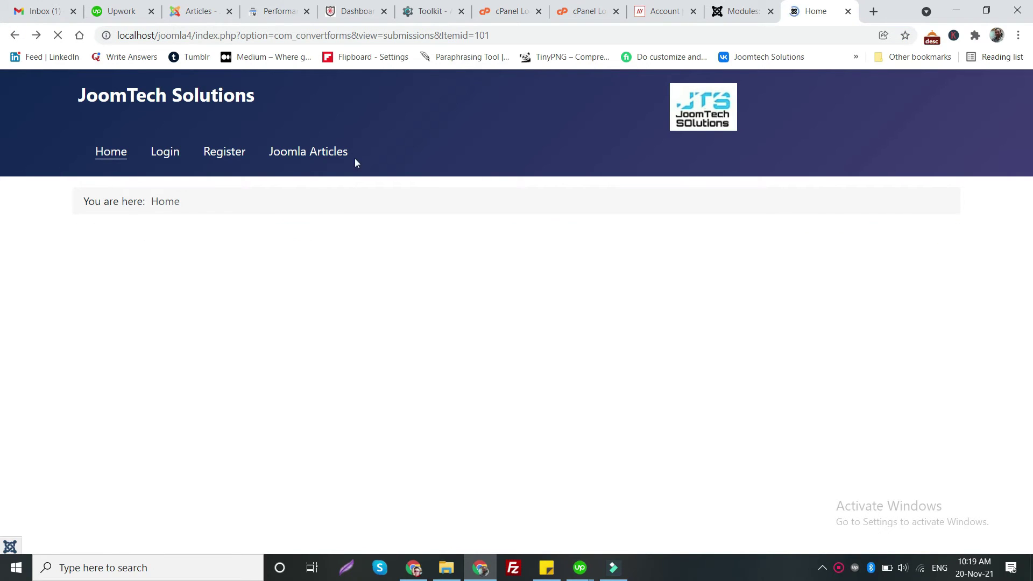
click(102, 153)
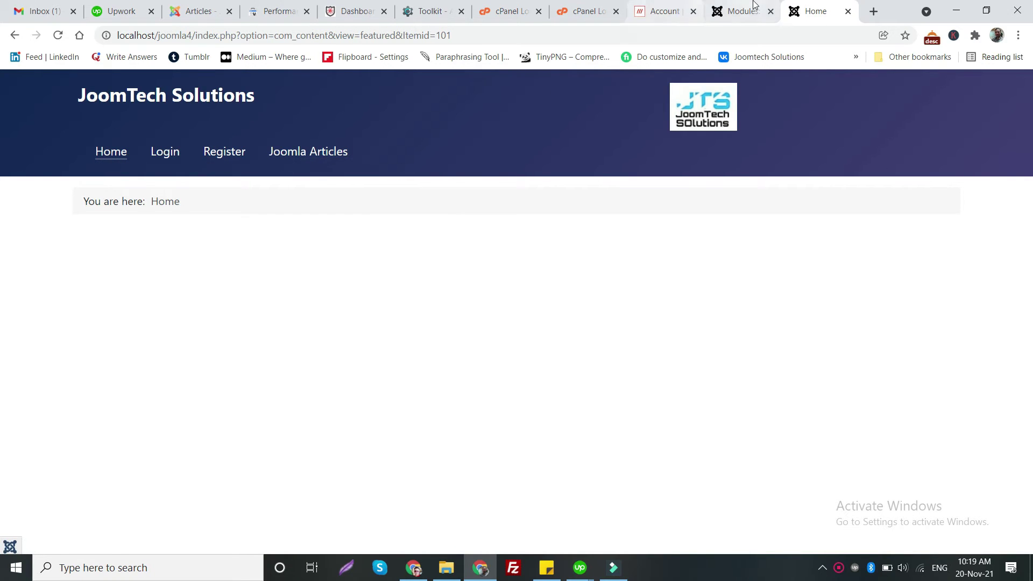
Step: Set the Main Menu module's advanced layout back to Collapsible Dropdown and save the module
click(739, 11)
scroll(358, 266, down, 2)
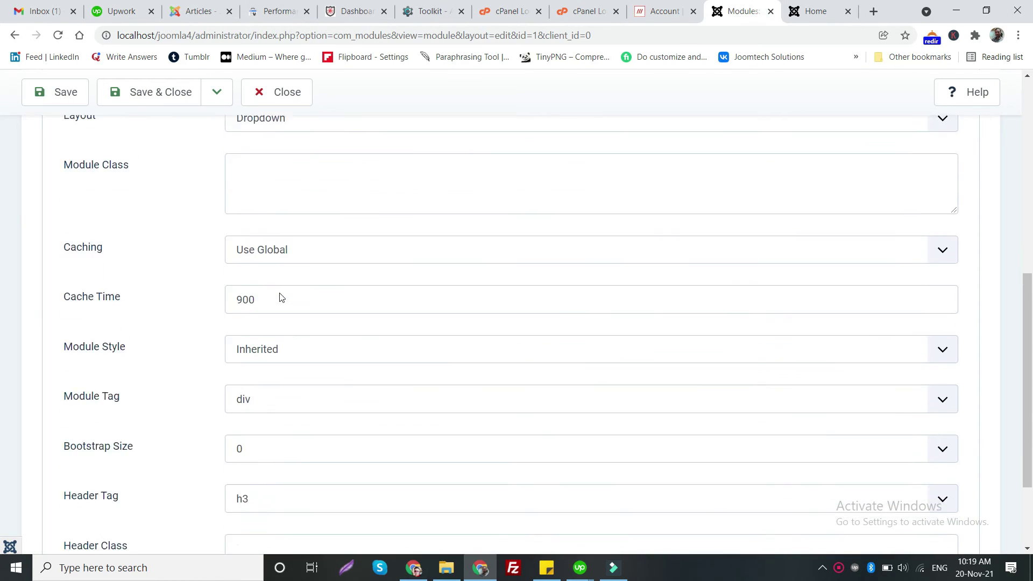
scroll(280, 296, up, 3)
click(279, 289)
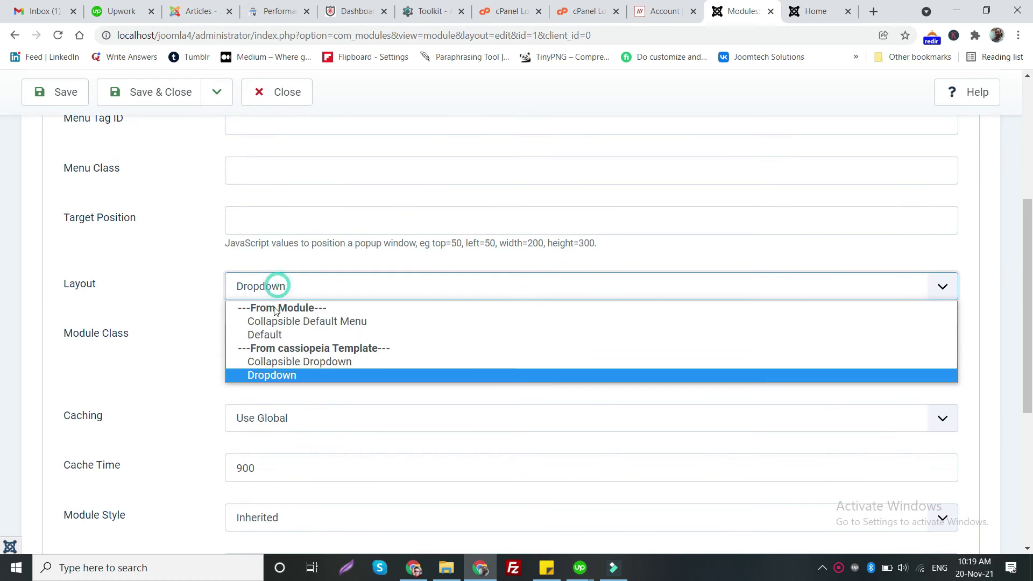
click(274, 360)
scroll(247, 220, up, 3)
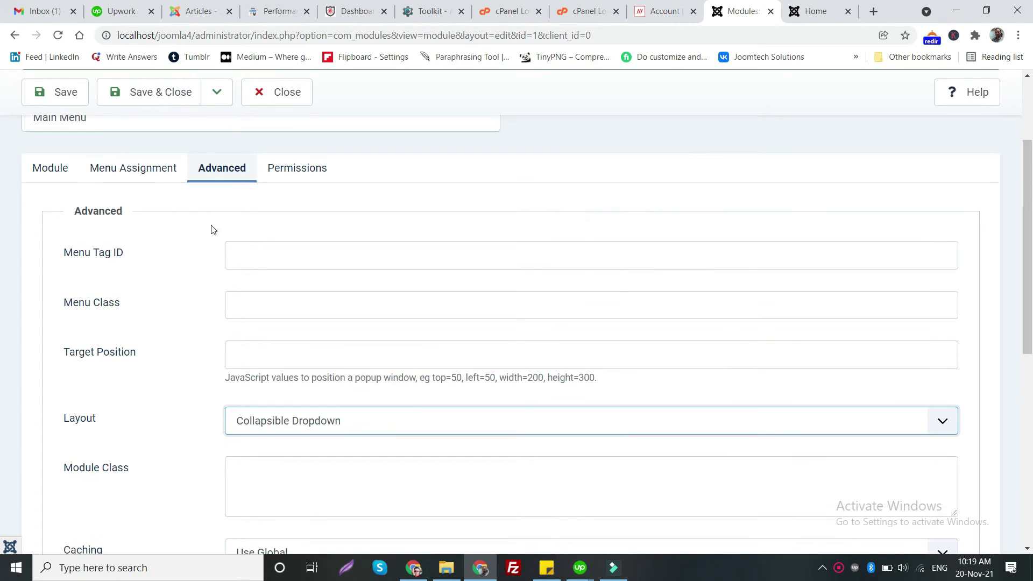
click(69, 93)
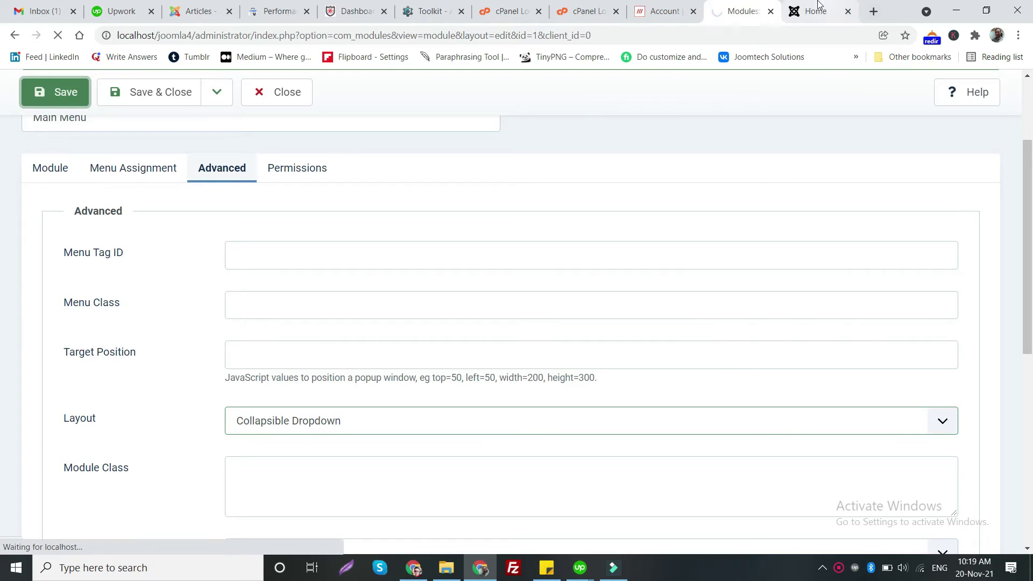
Step: Reload the site's home page and open the browser's developer tools to inspect it
click(816, 11)
click(728, 33)
key(Return)
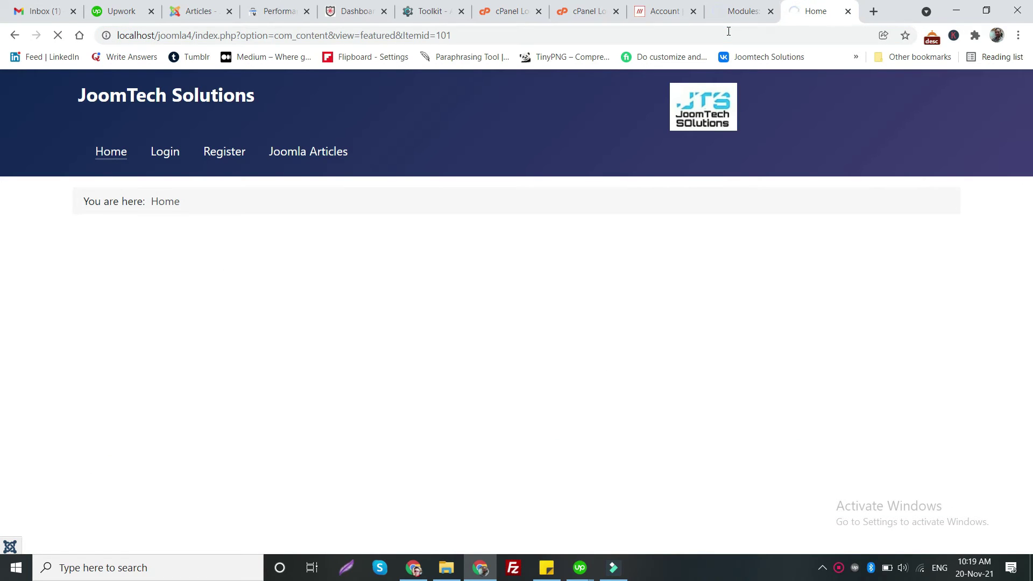
right_click(463, 263)
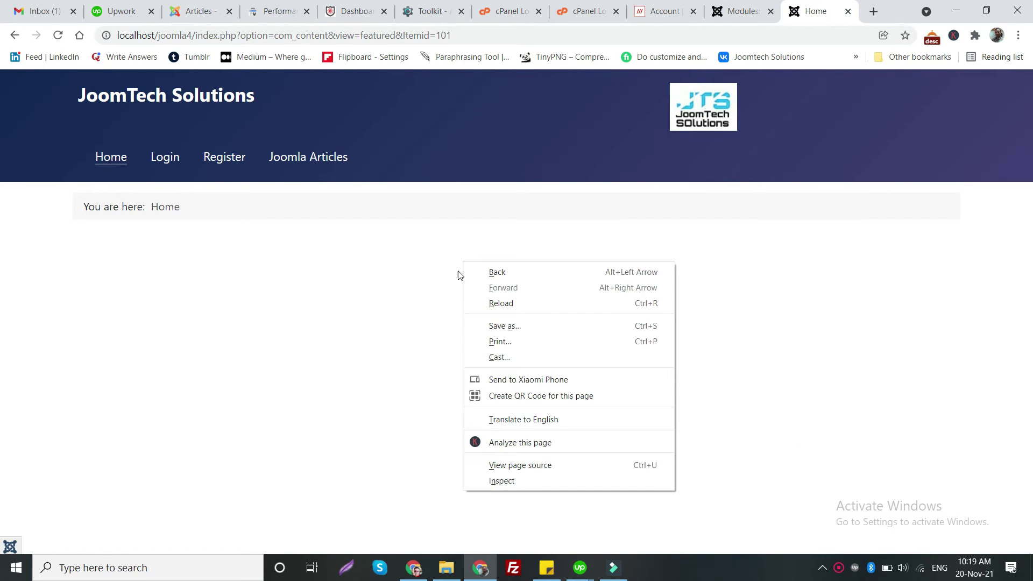
click(501, 480)
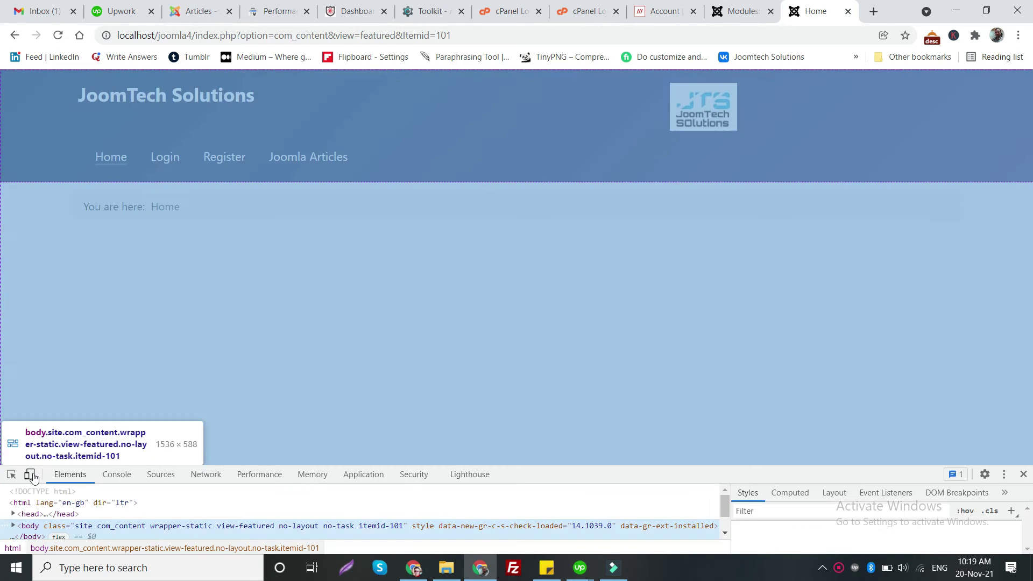
Step: Show the site in mobile device view, reload the home page, and test expanding and collapsing the hamburger menu
click(29, 473)
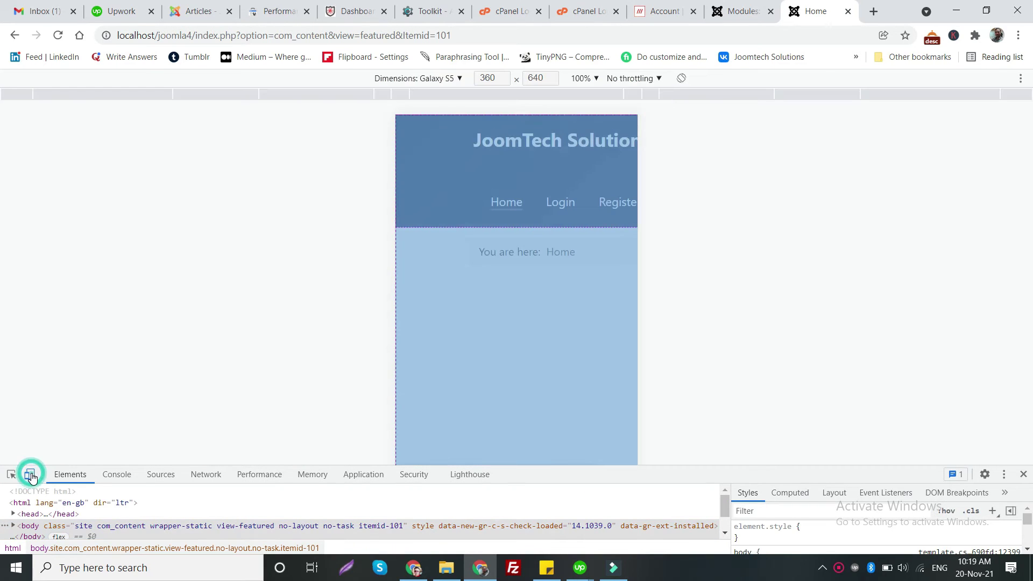
click(58, 35)
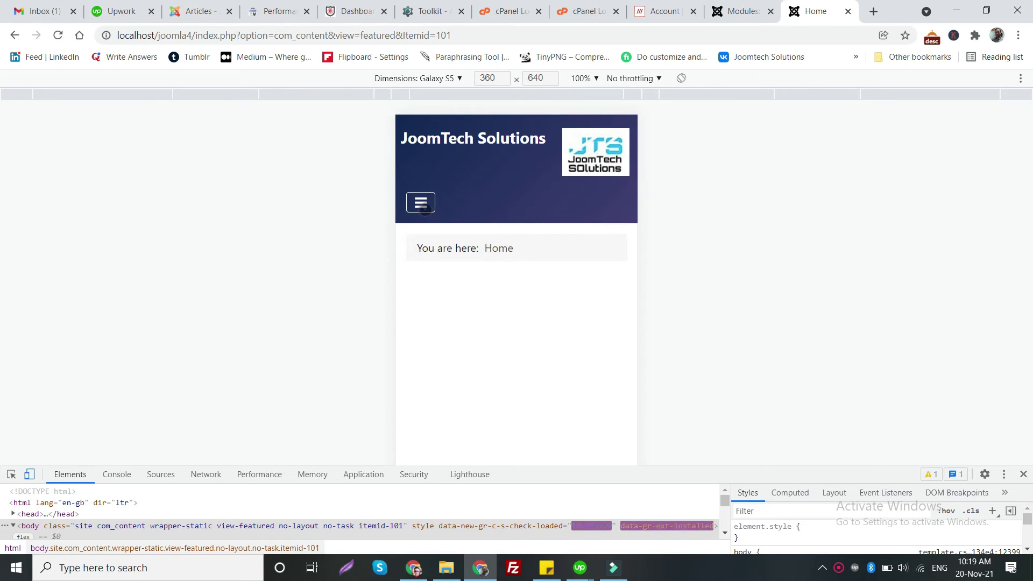
click(421, 203)
click(422, 205)
click(423, 204)
click(424, 206)
Step: Set the Main Menu module's advanced layout to Dropdown and save the module
click(740, 11)
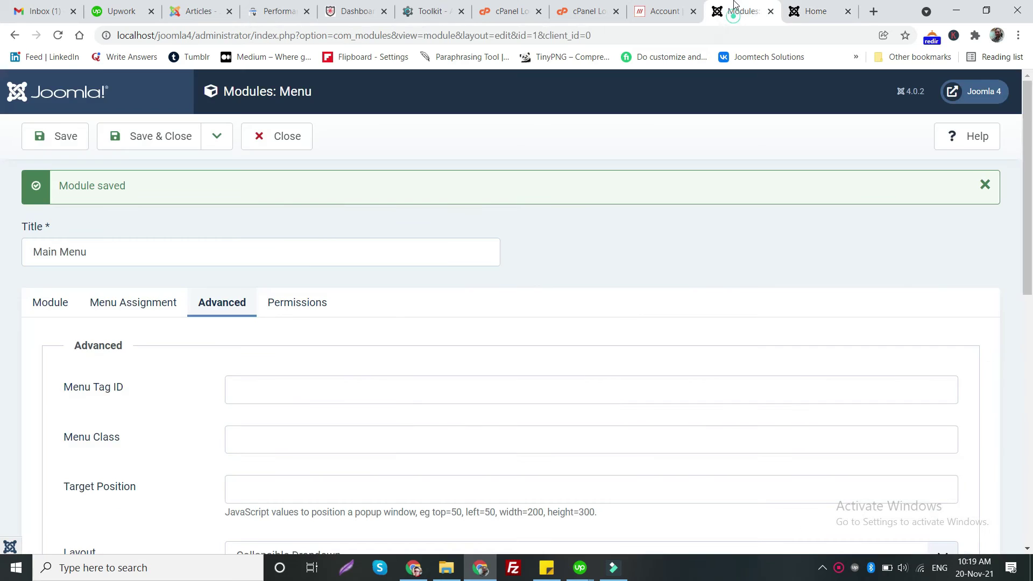
scroll(304, 270, down, 3)
scroll(304, 271, down, 1)
click(306, 351)
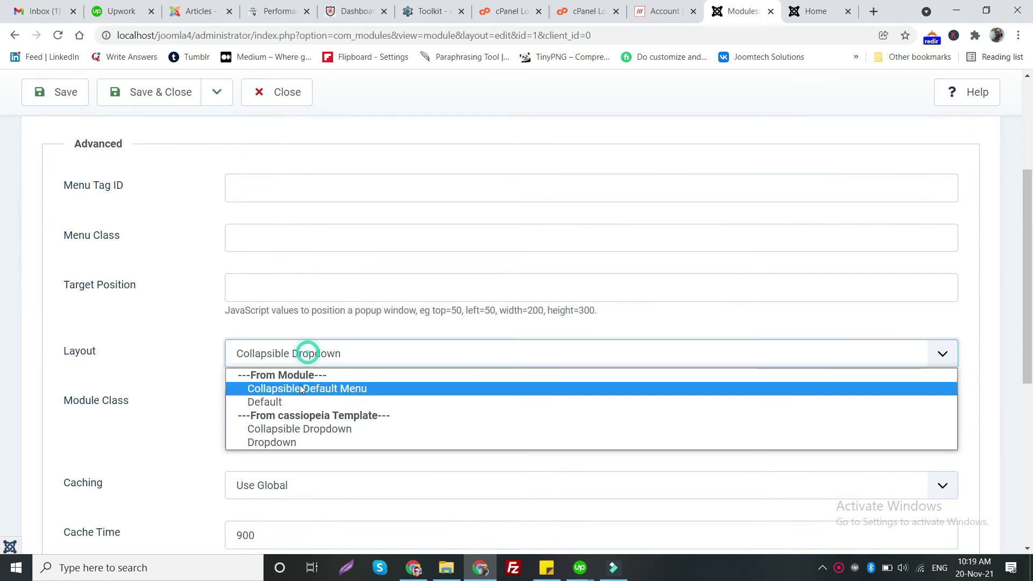
click(285, 436)
click(55, 92)
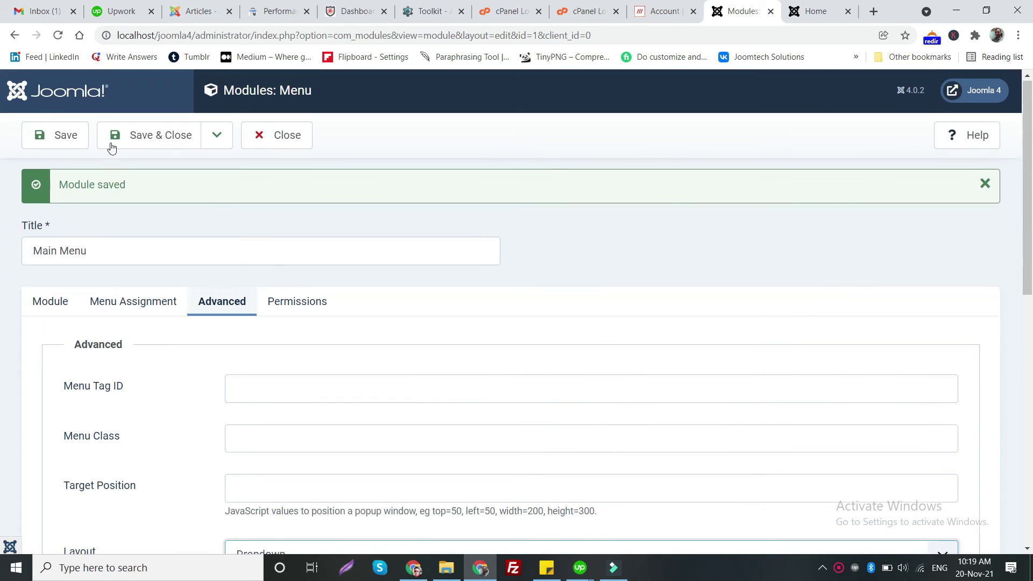
click(68, 133)
Step: Reload the site's home page in mobile view and compare its menu with the module's layout setting
click(791, 6)
click(780, 34)
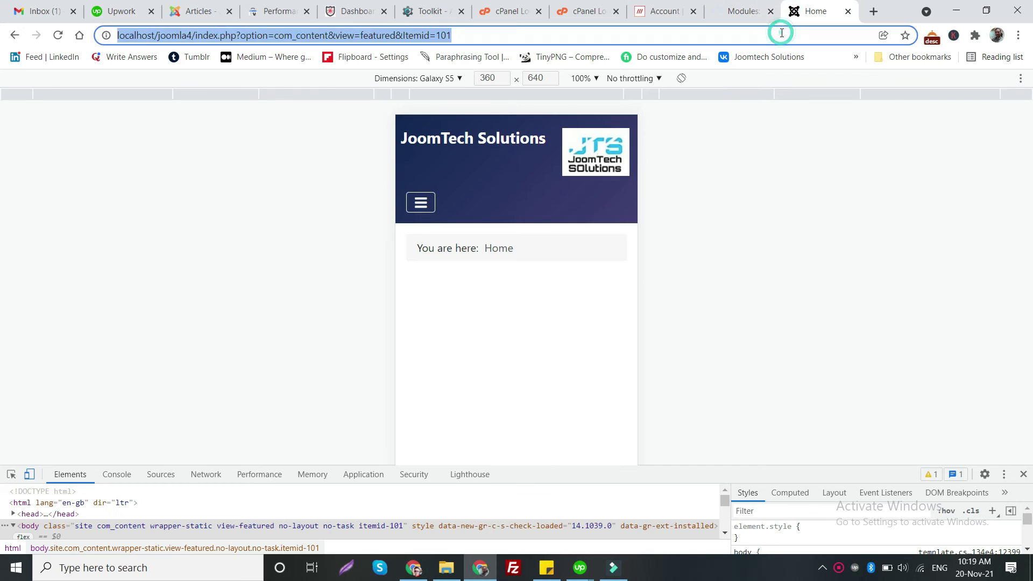
key(Return)
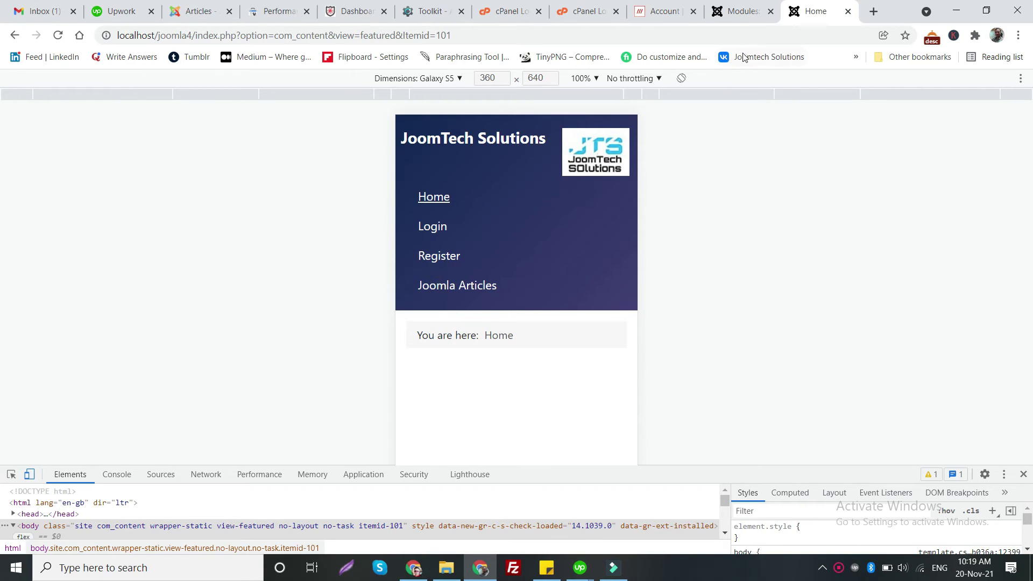
click(745, 9)
scroll(377, 307, down, 3)
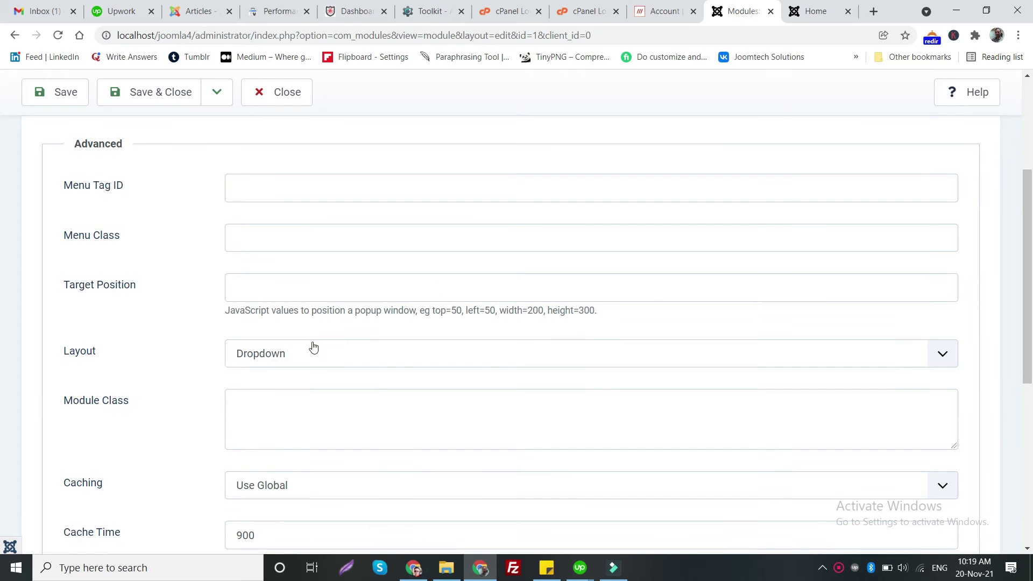
click(812, 11)
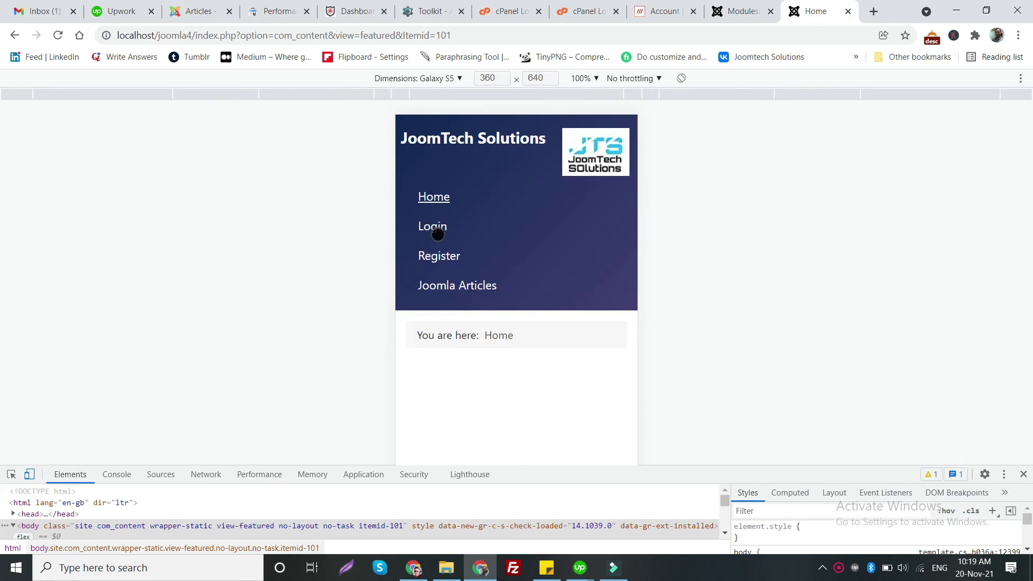
Step: Change the Main Menu module's layout from Dropdown back to Collapsible Dropdown and save it
click(742, 11)
scroll(376, 280, down, 1)
click(322, 286)
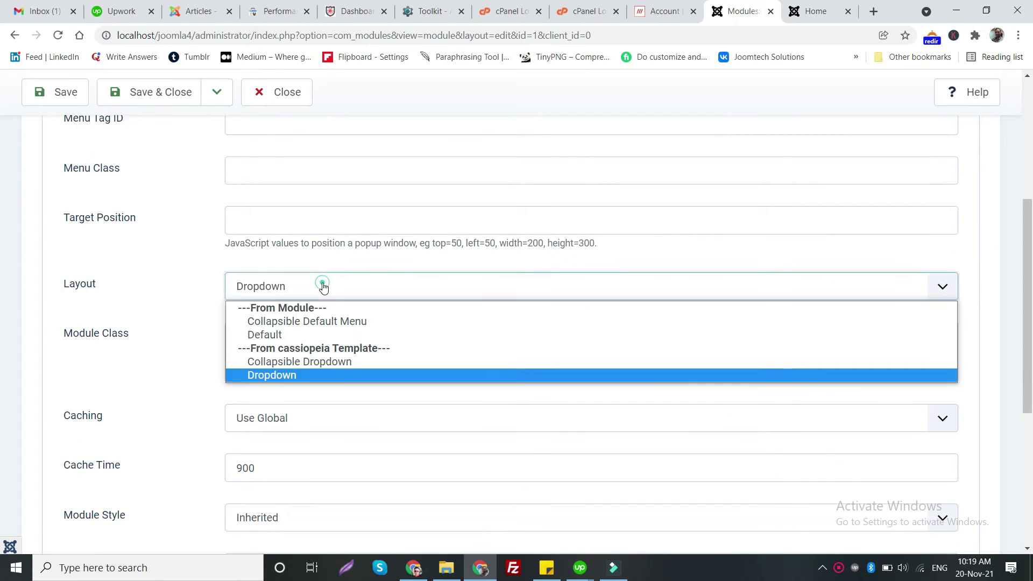
click(287, 369)
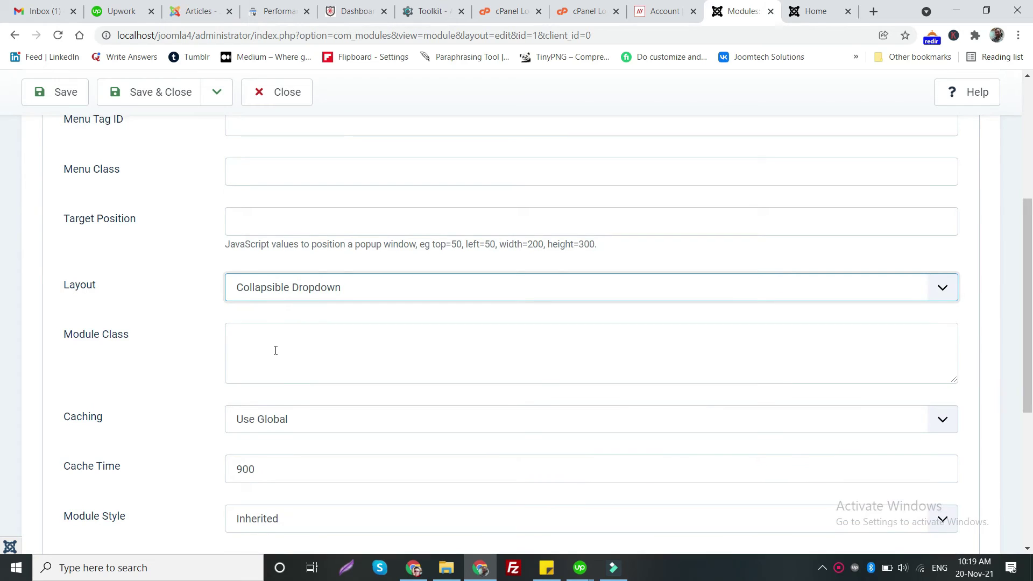
key(ctrl+s)
scroll(79, 164, up, 2)
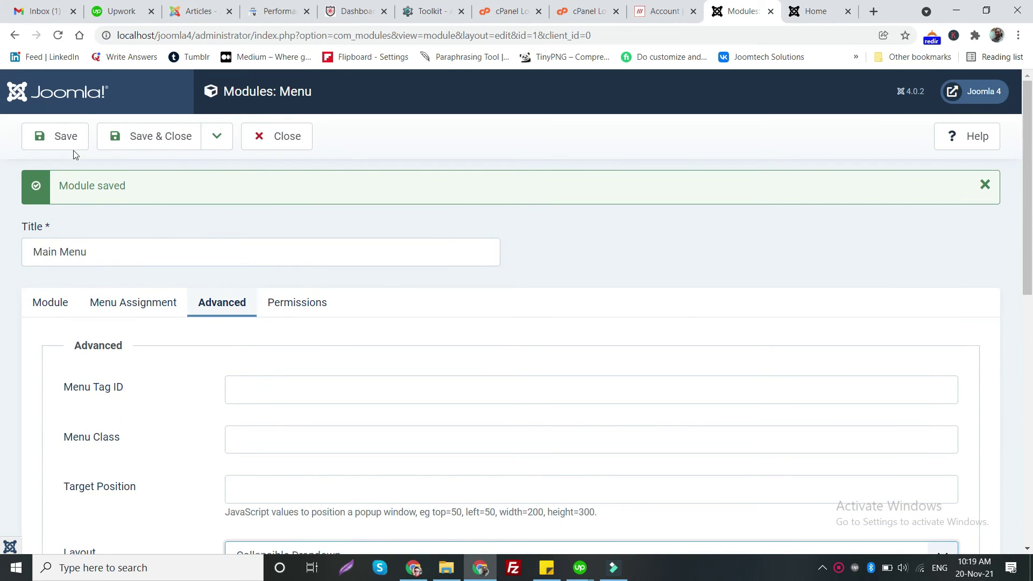
click(55, 136)
Step: Reload the home page in mobile view, test the hamburger menu, and return the page to desktop view
click(829, 6)
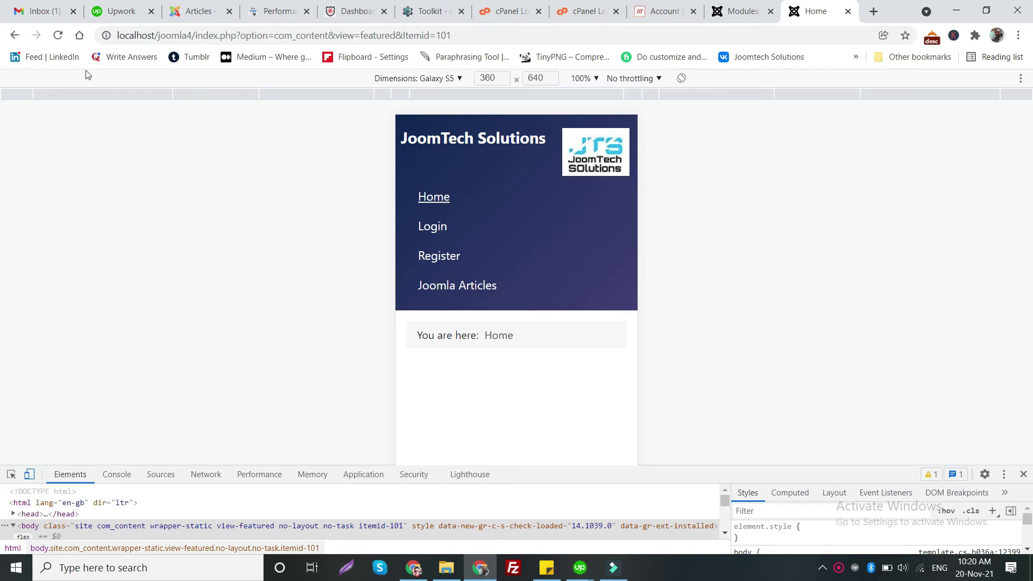
click(57, 35)
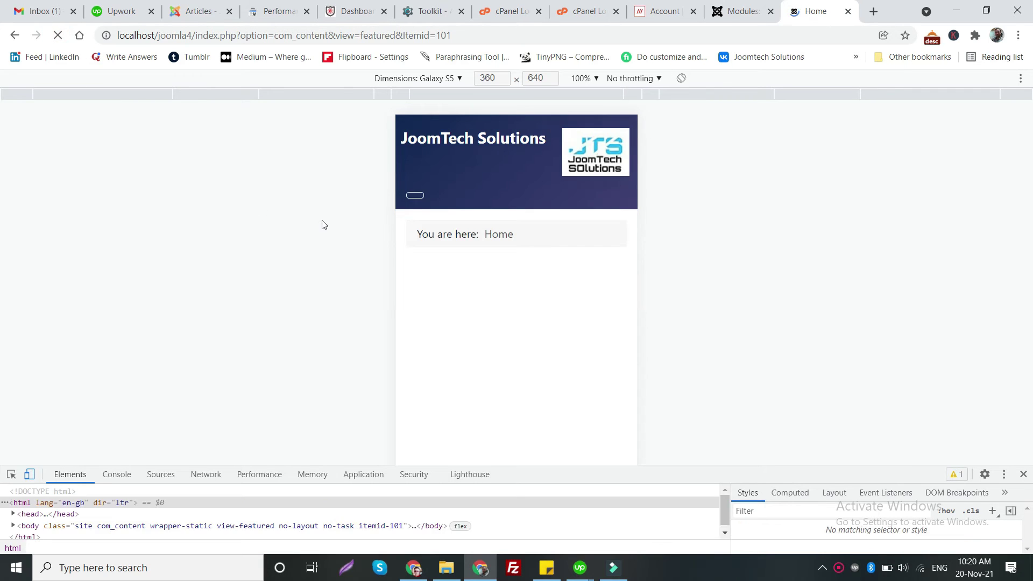
click(420, 202)
click(420, 202)
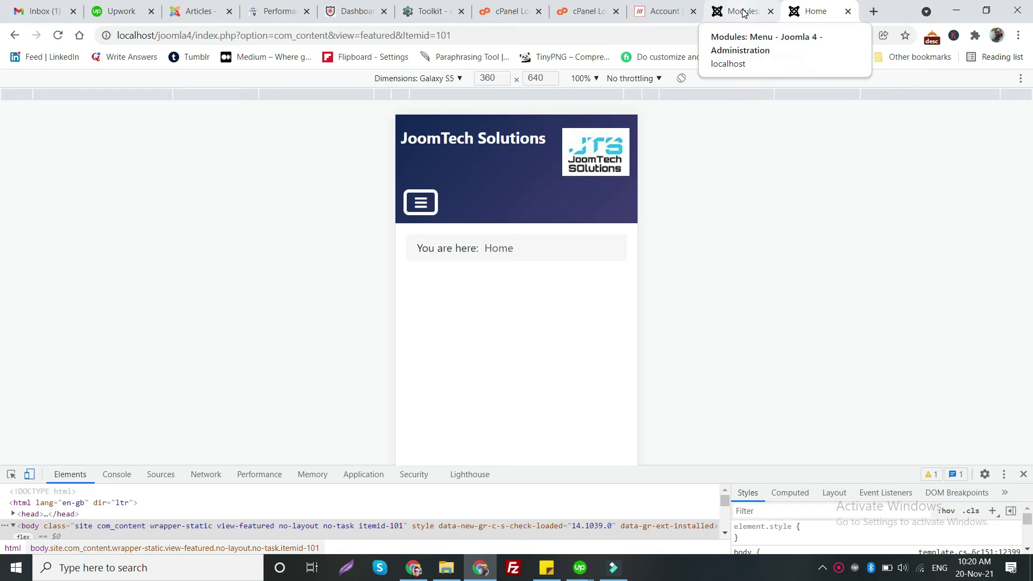
click(29, 474)
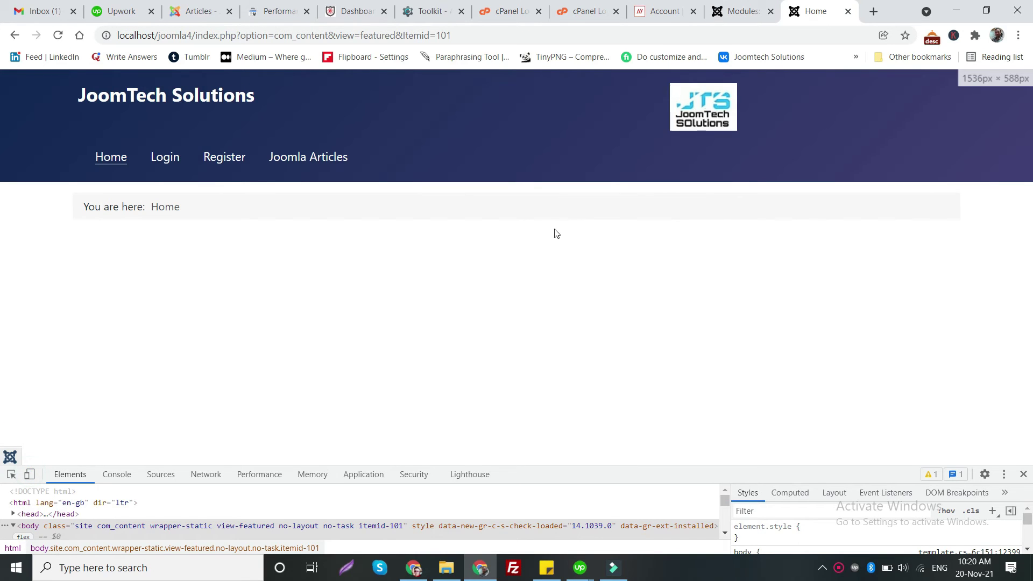
Step: Save and close the Main Menu module, and start a new site module of type Menu
click(745, 6)
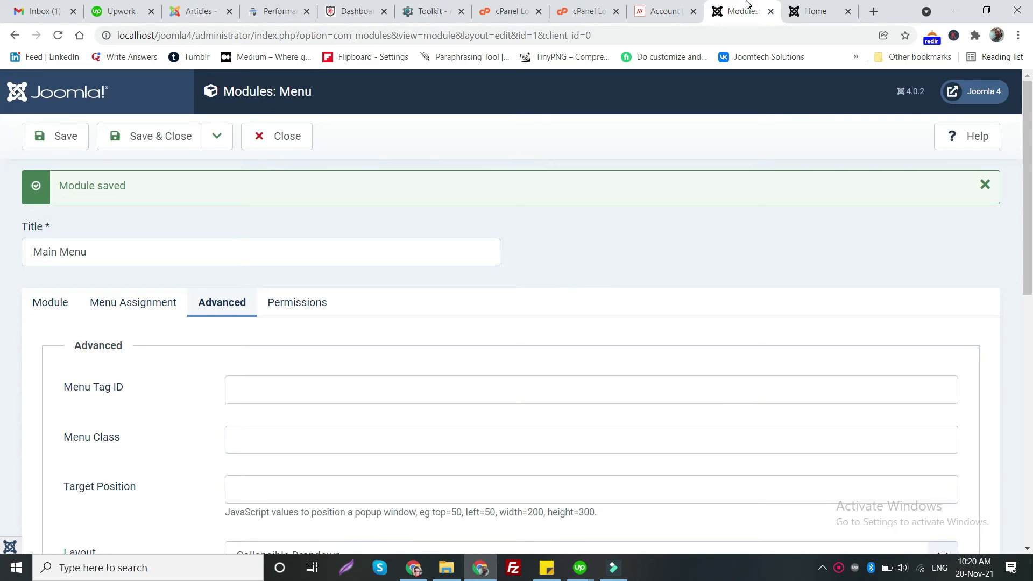
click(156, 139)
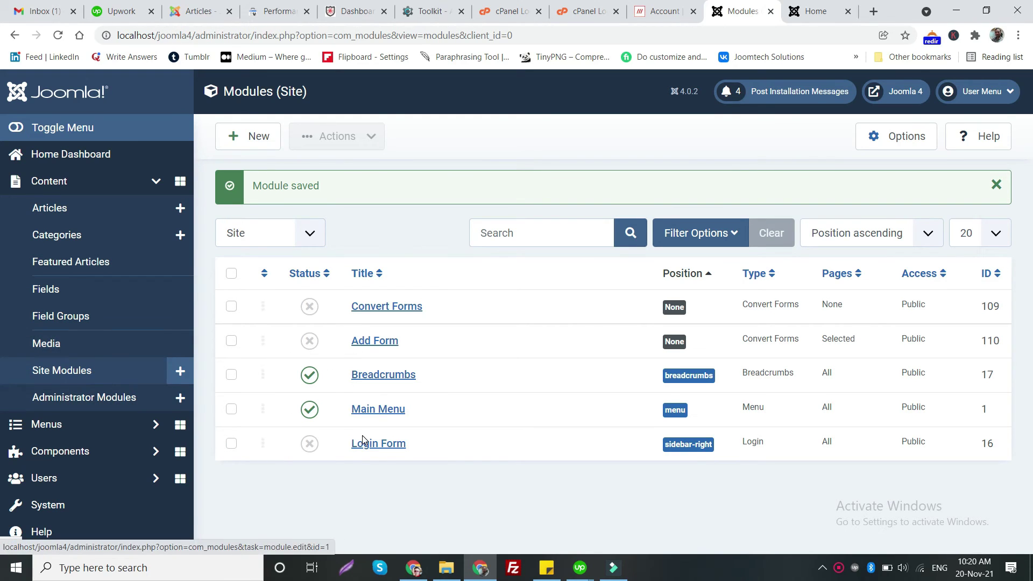
click(244, 142)
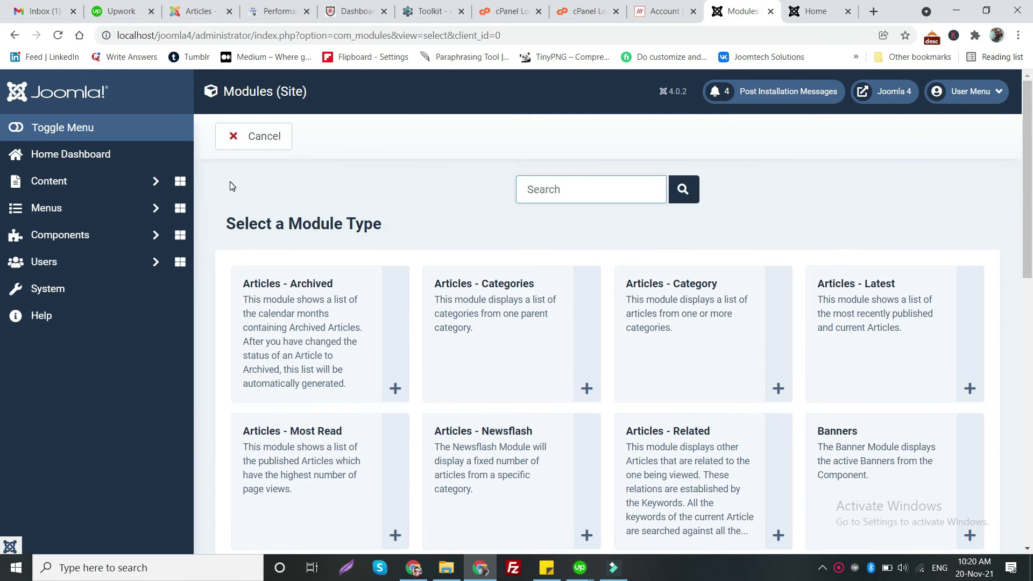
scroll(296, 277, down, 5)
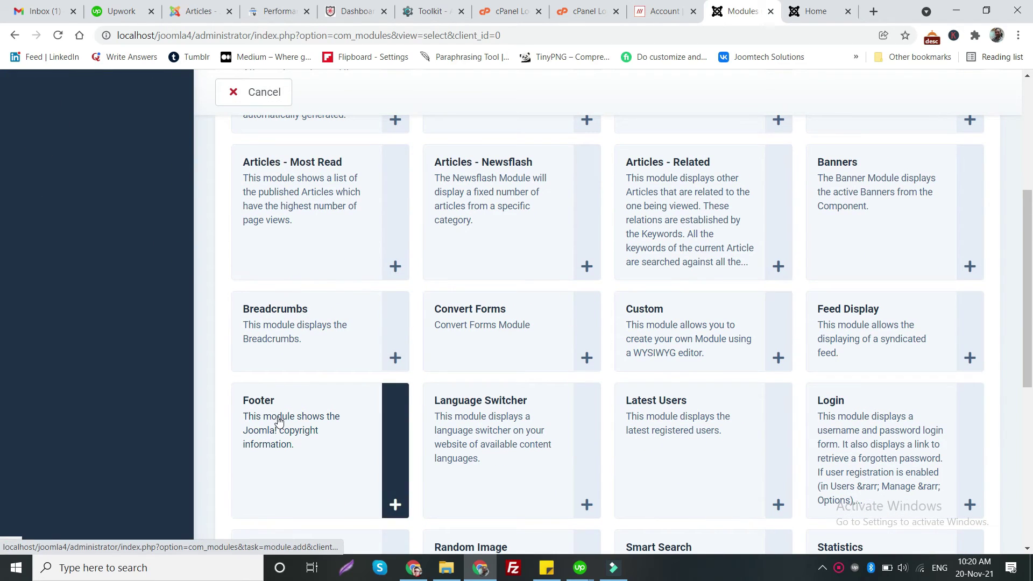
scroll(783, 377, up, 1)
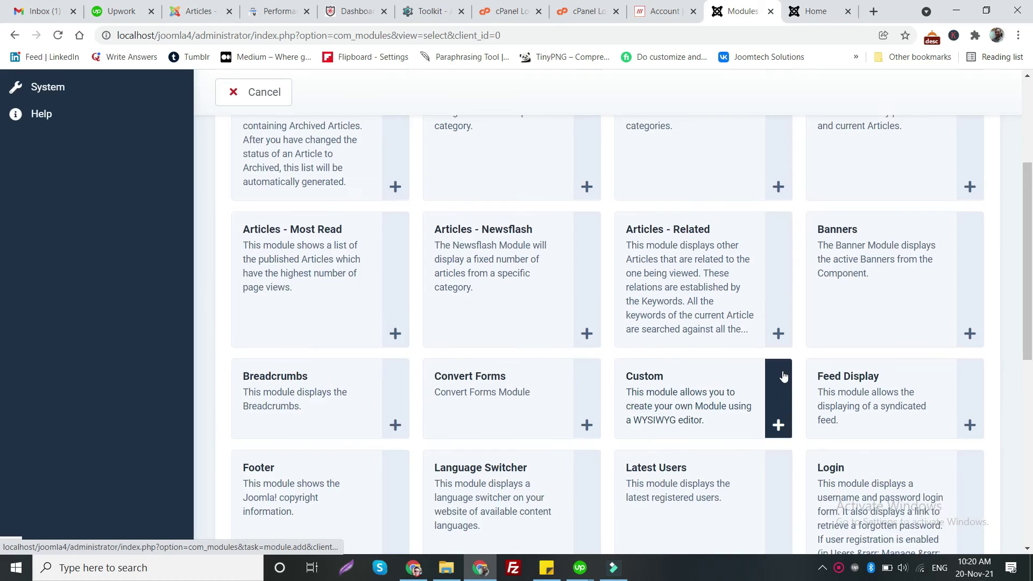
scroll(783, 376, up, 3)
click(578, 185)
text(menu)
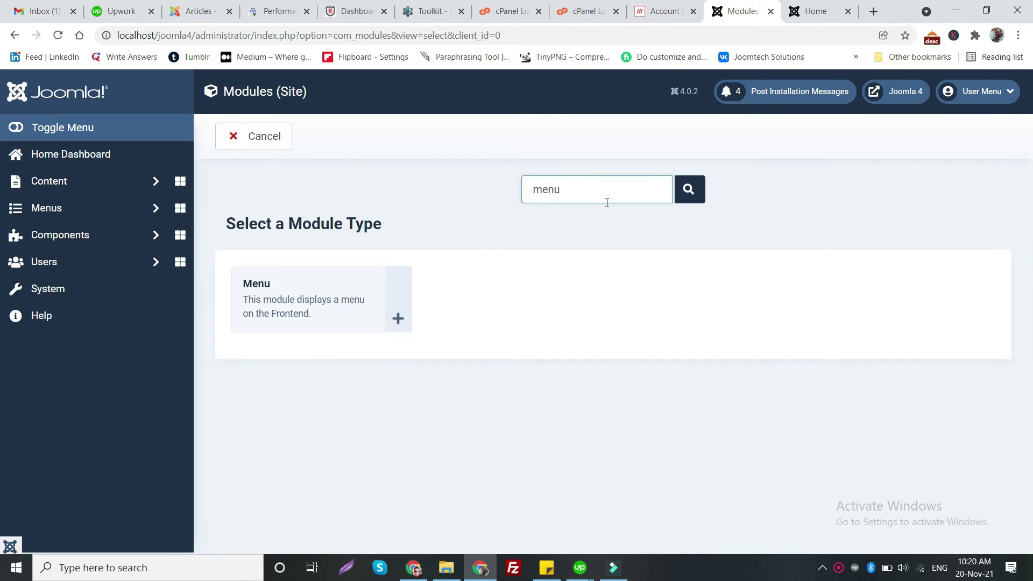
click(397, 320)
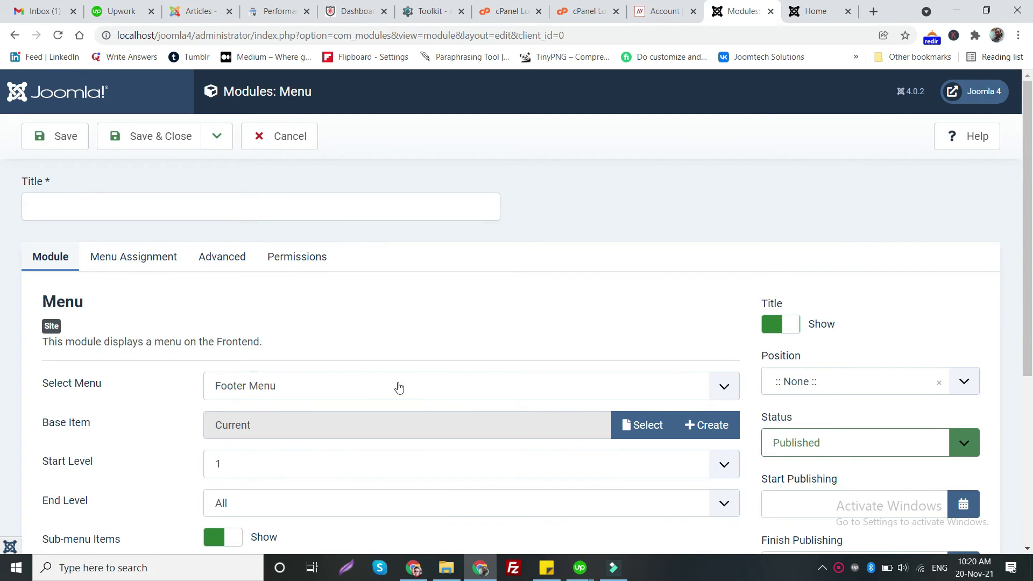
Step: Keep Footer Menu as the new module's menu and assign the module to the Footer [footer] position
scroll(401, 355, down, 2)
click(246, 264)
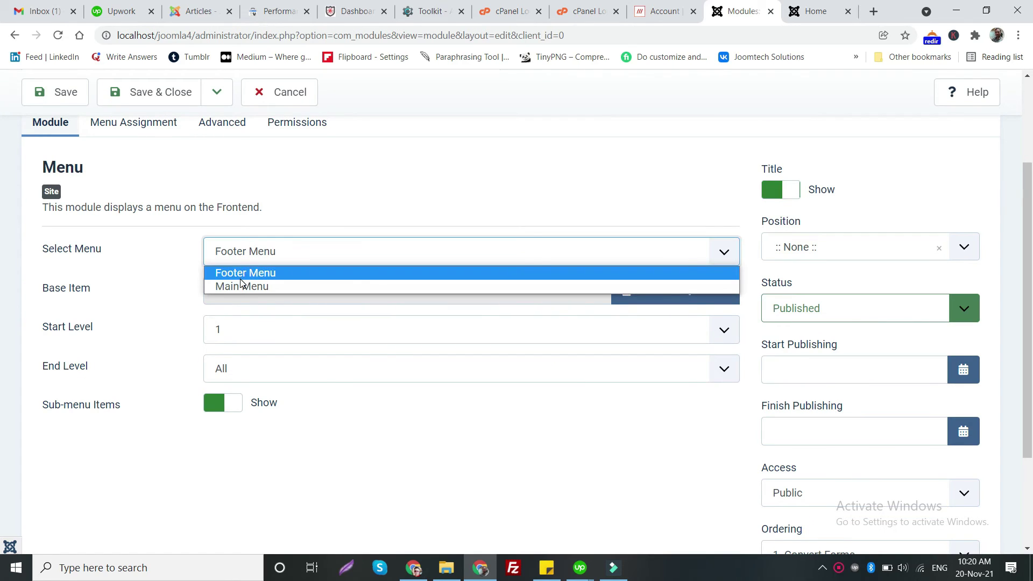
click(354, 205)
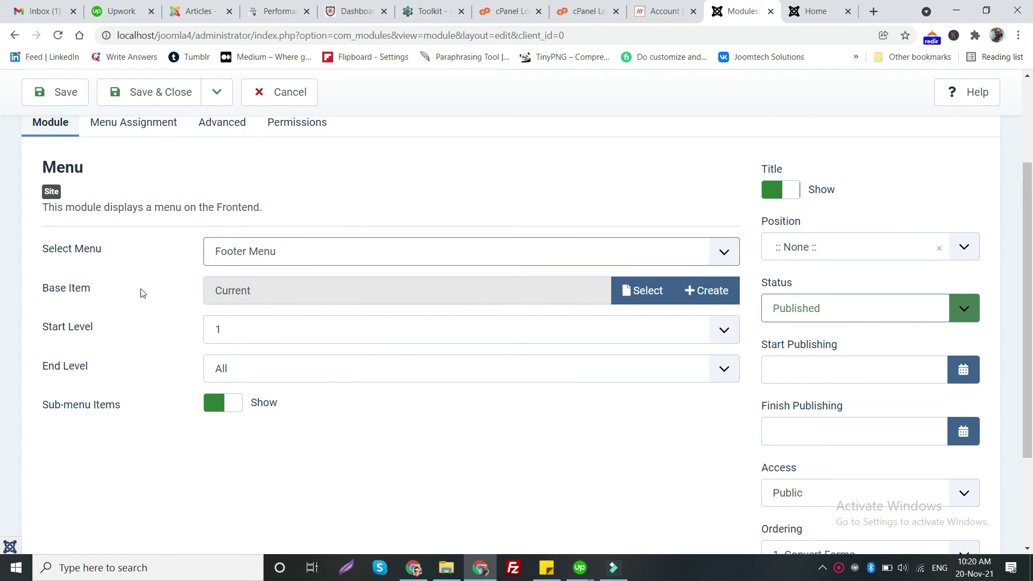
click(791, 250)
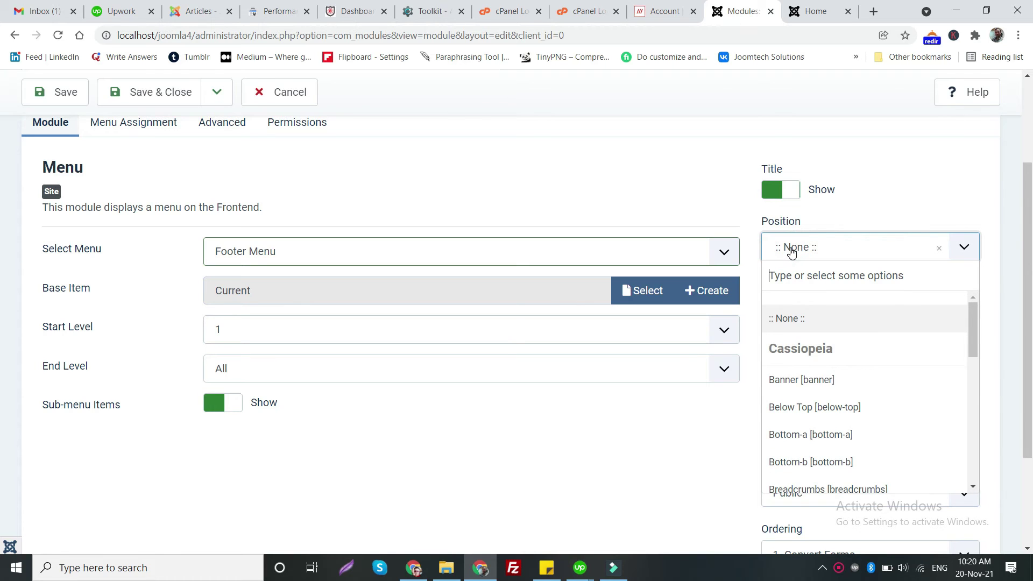
text(fo)
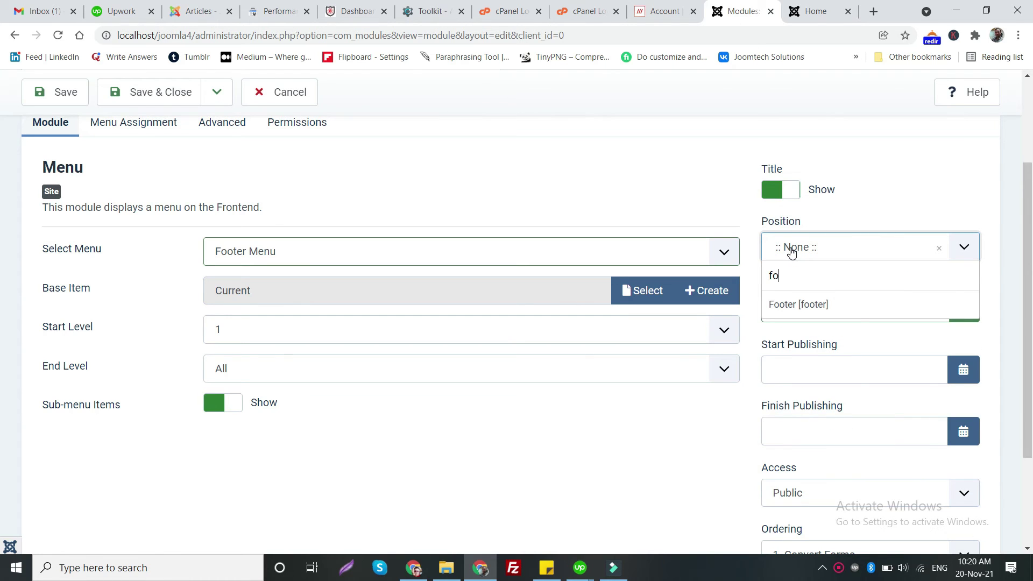
click(797, 303)
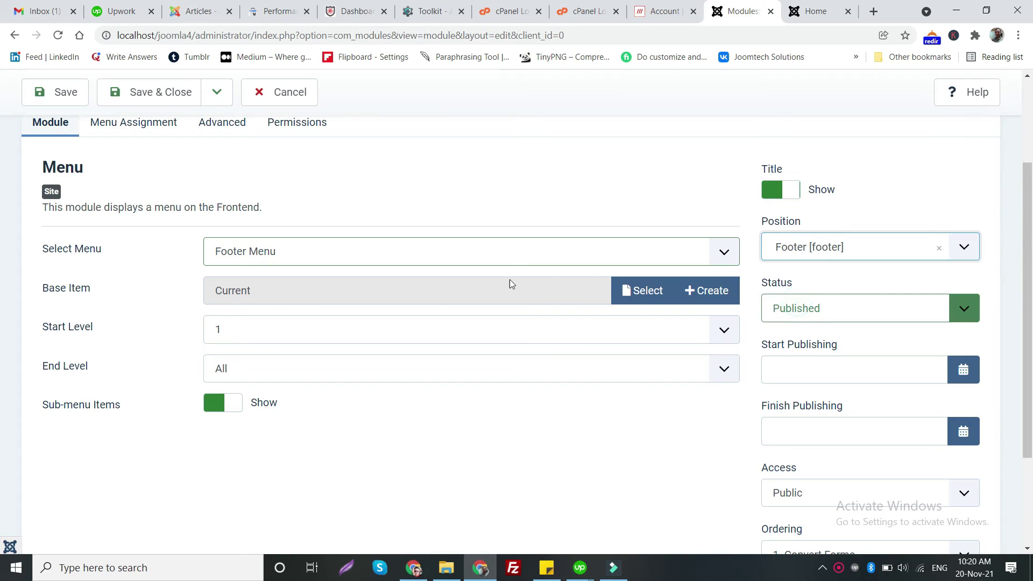
Step: Review the module's menu assignment and advanced settings, title it Footer Menus, save it, and return to its main settings
scroll(143, 357, up, 3)
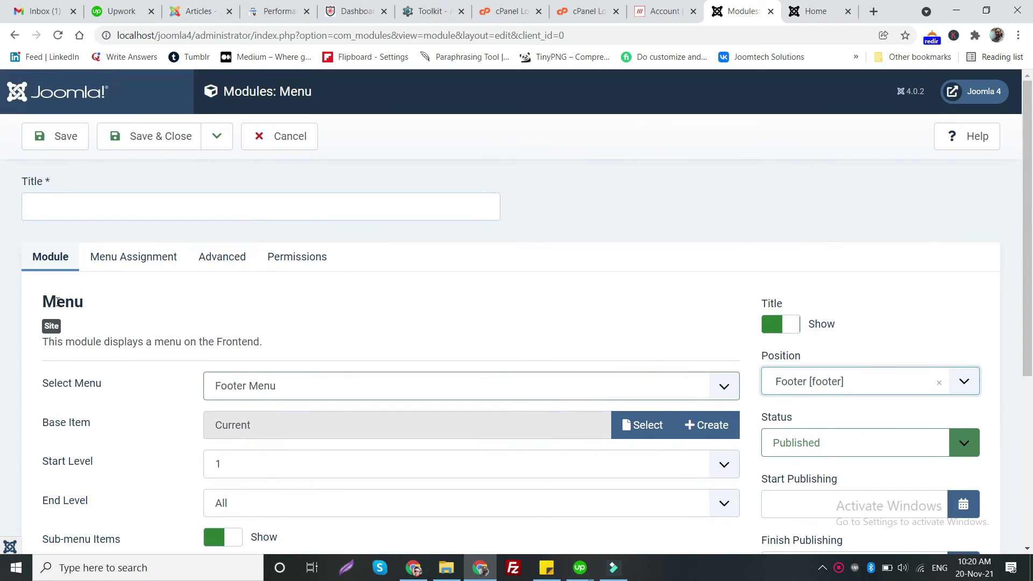
click(156, 263)
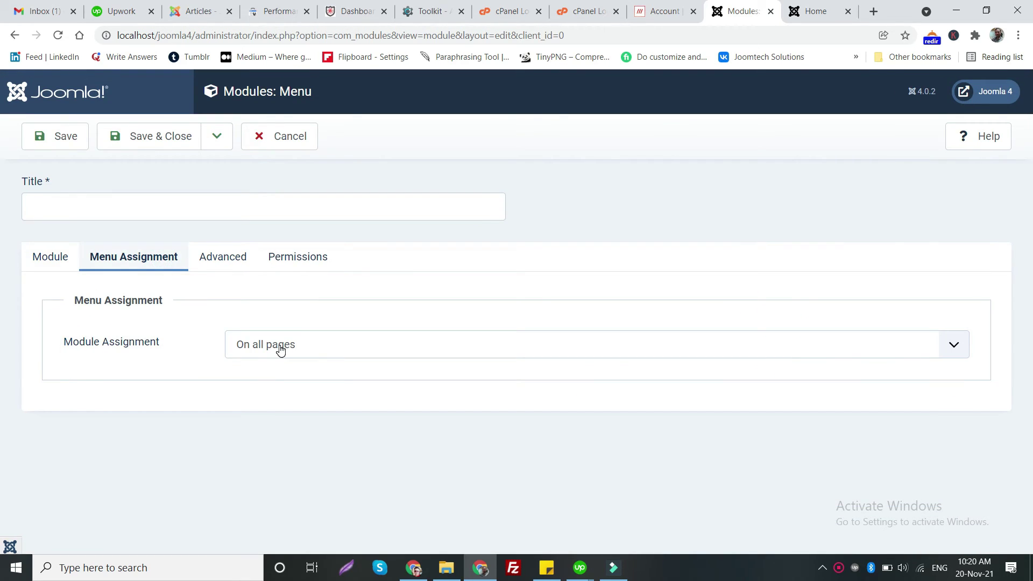
click(217, 257)
scroll(398, 308, down, 3)
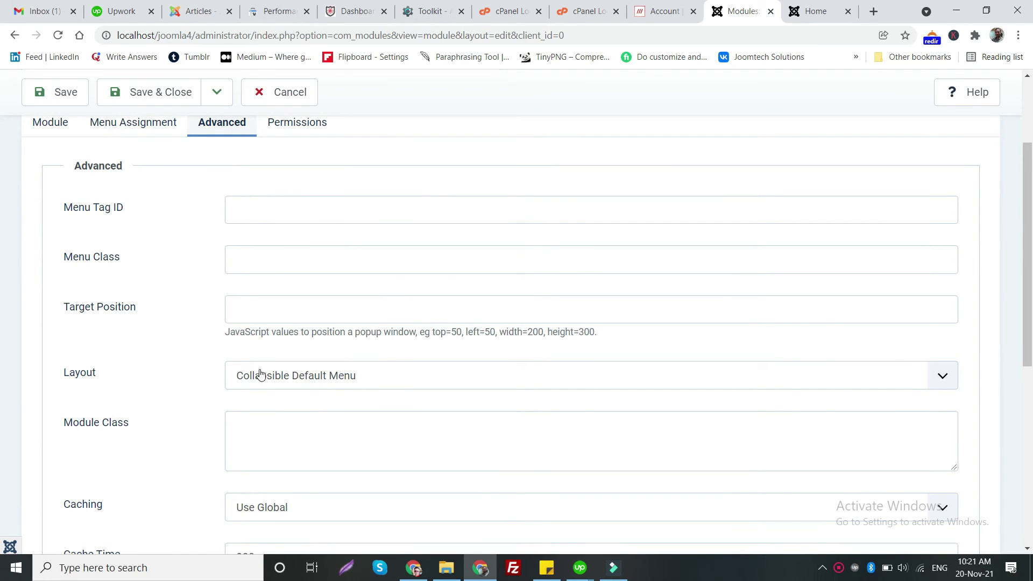
scroll(151, 362, up, 3)
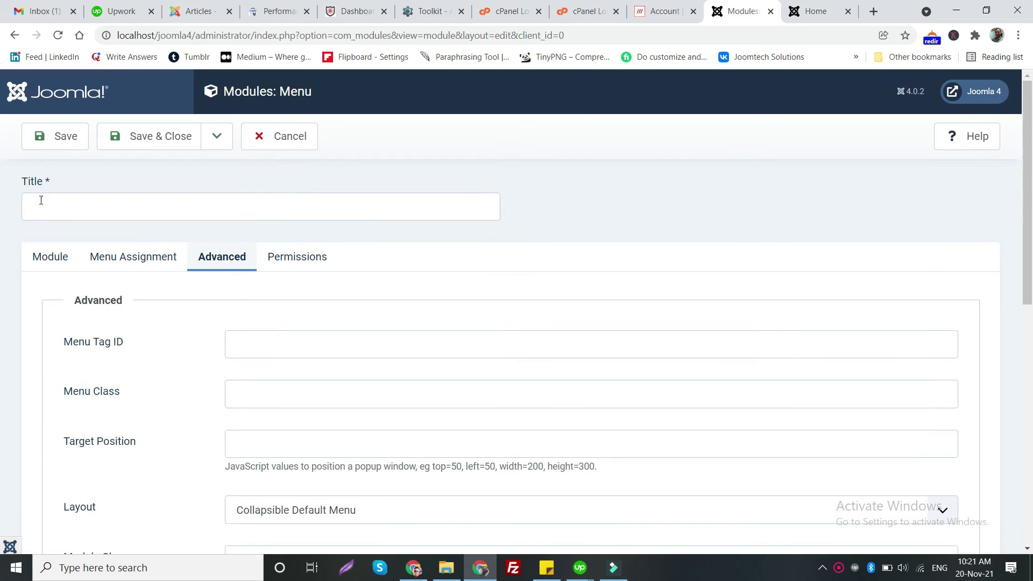
click(68, 205)
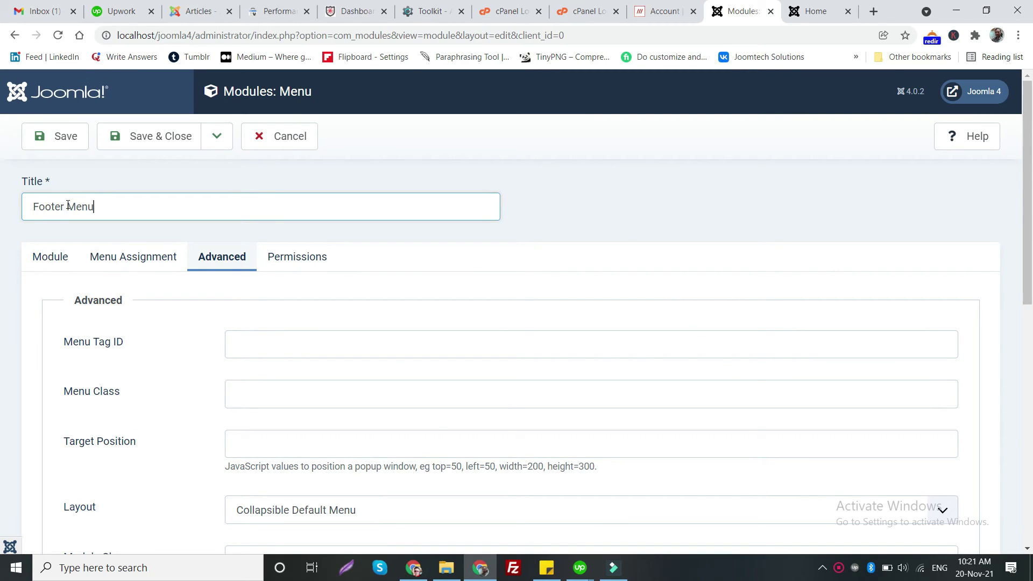
click(60, 138)
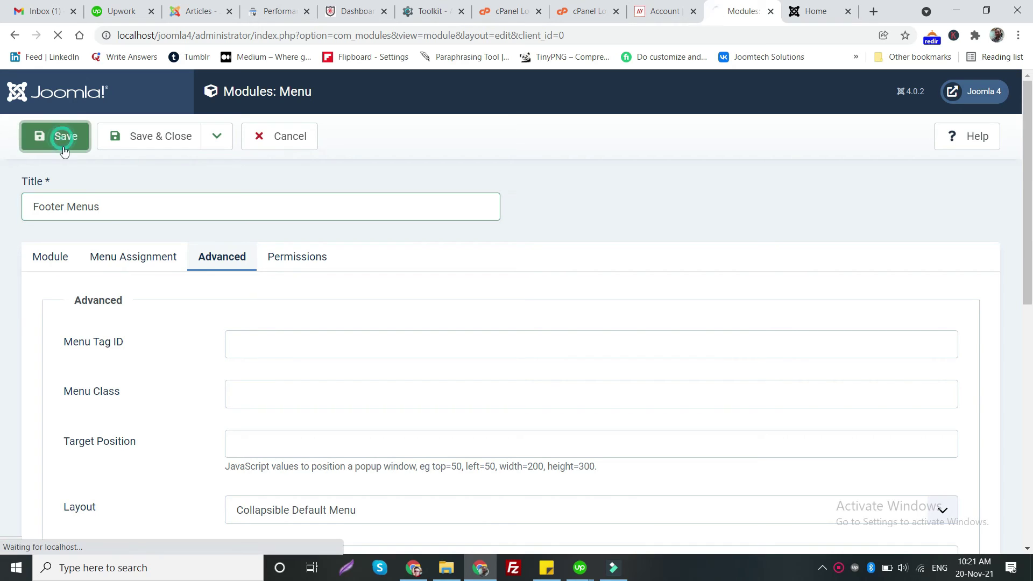
click(69, 262)
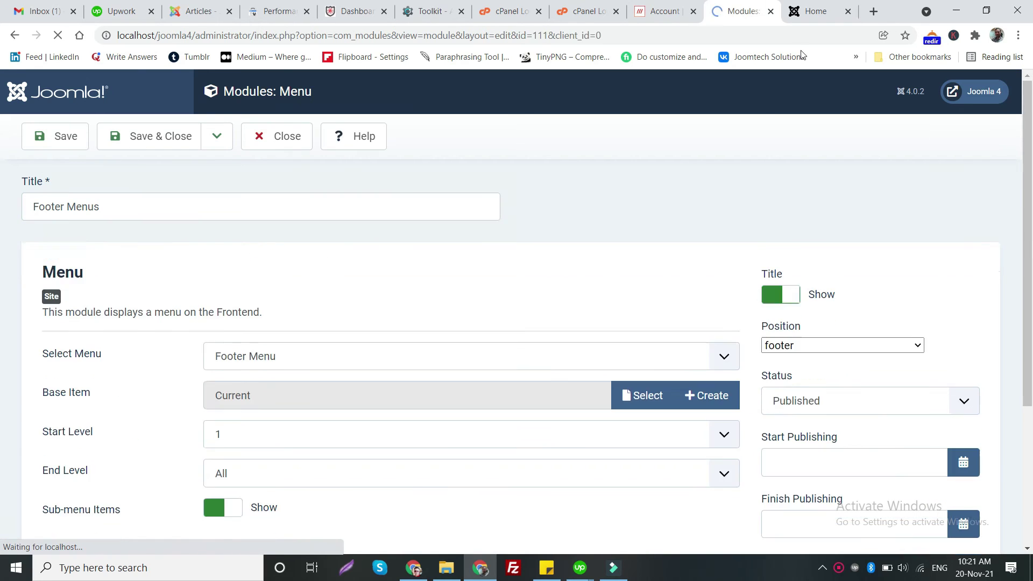
Step: Reload the home page, close the developer tools, and compare the footer menu with the Footer Menus module's settings
click(807, 12)
click(59, 36)
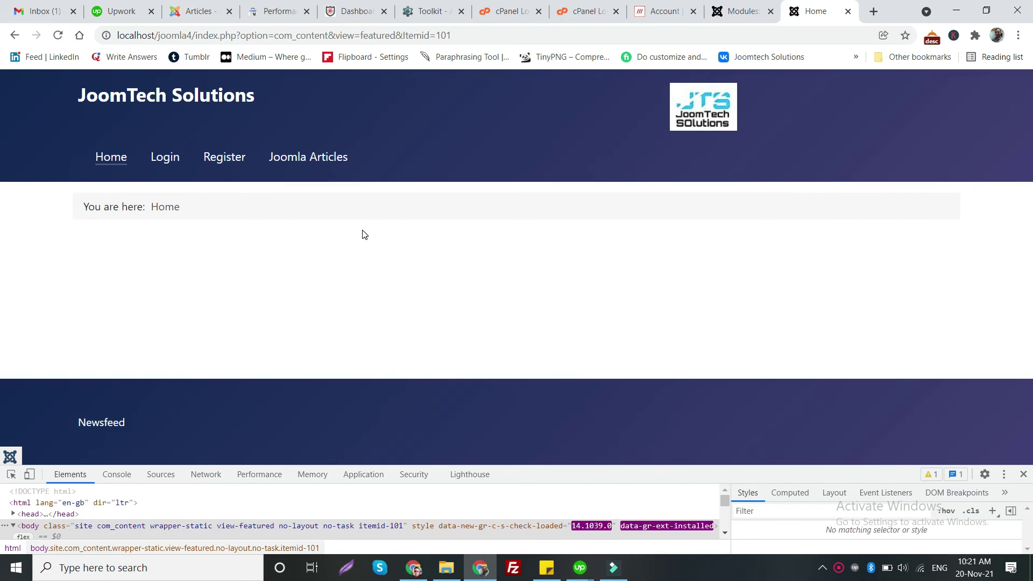
click(1024, 474)
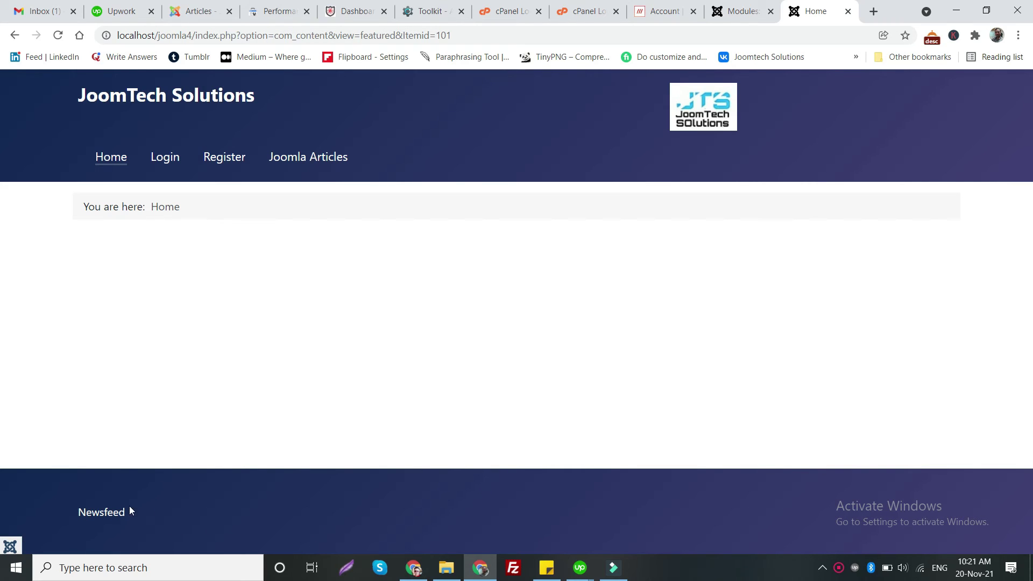
click(746, 4)
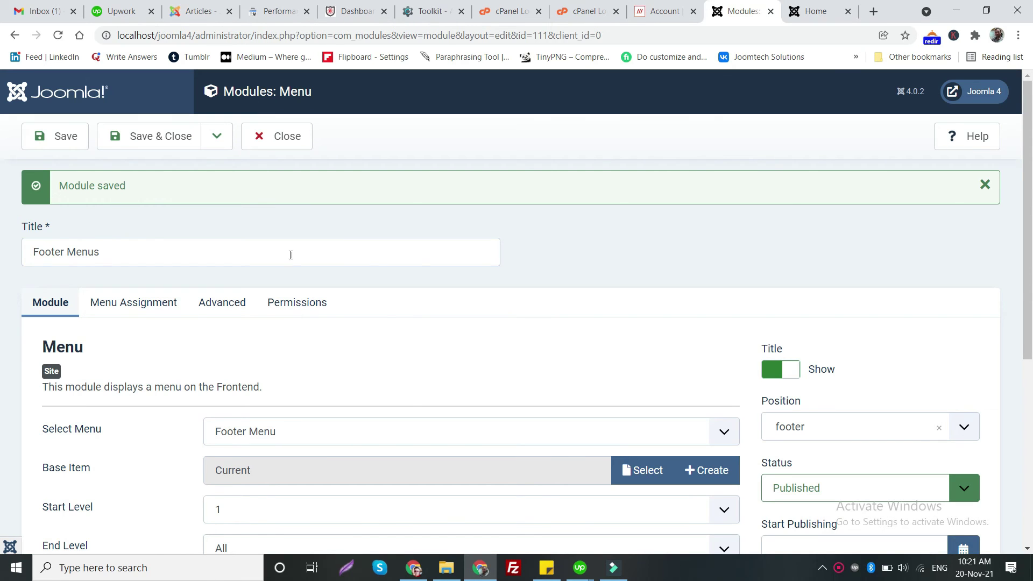
click(791, 9)
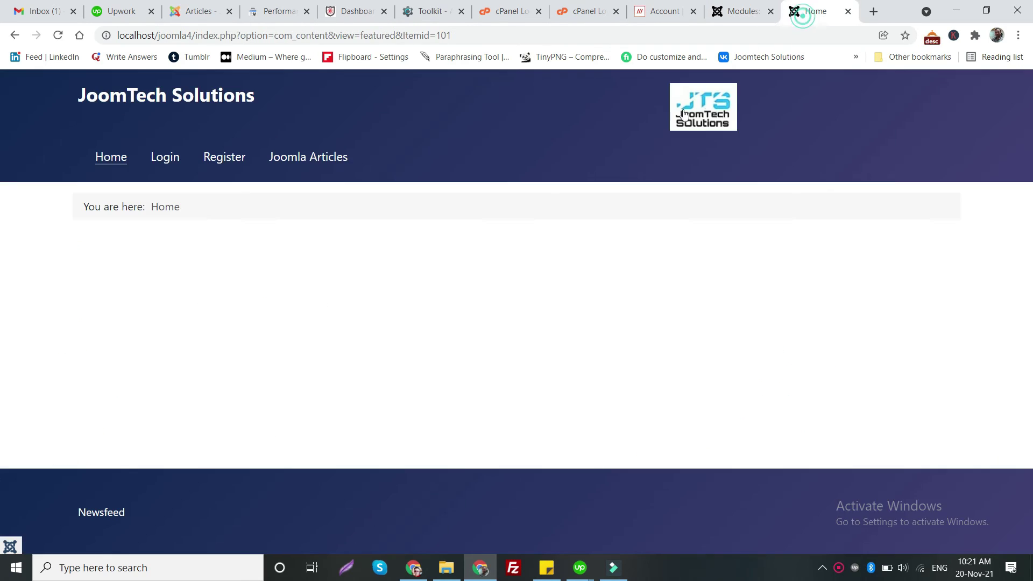
click(723, 8)
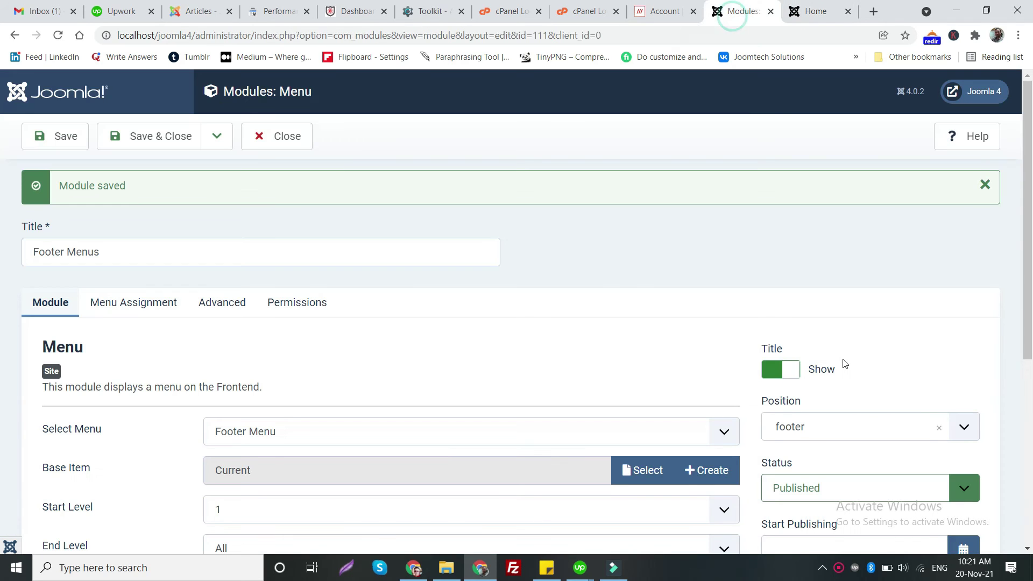
Step: Hide the Footer Menus module's title and save it, and test the Newsfeed footer link on the reloaded site
click(786, 369)
click(74, 141)
click(805, 11)
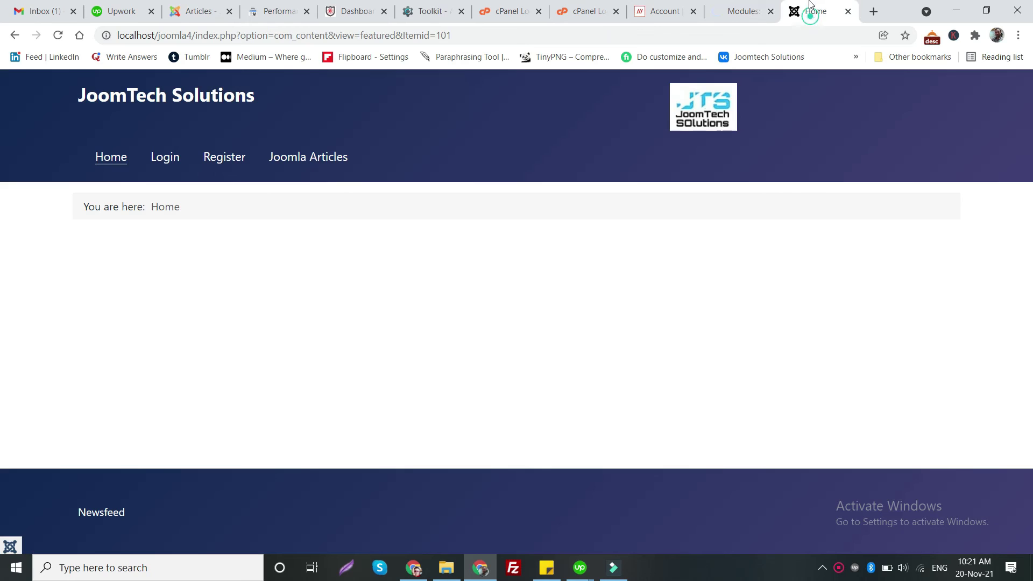
click(58, 36)
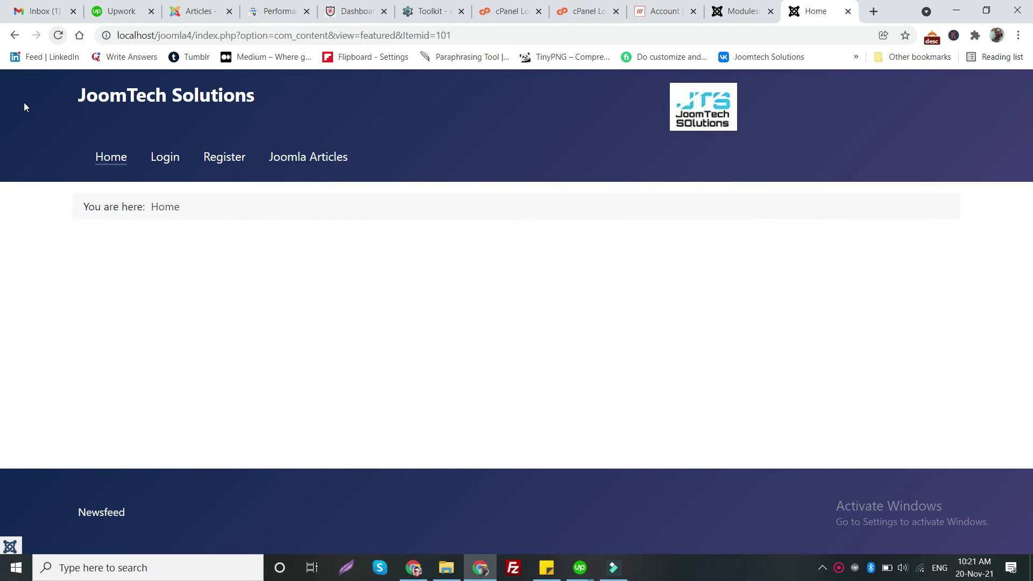
click(97, 518)
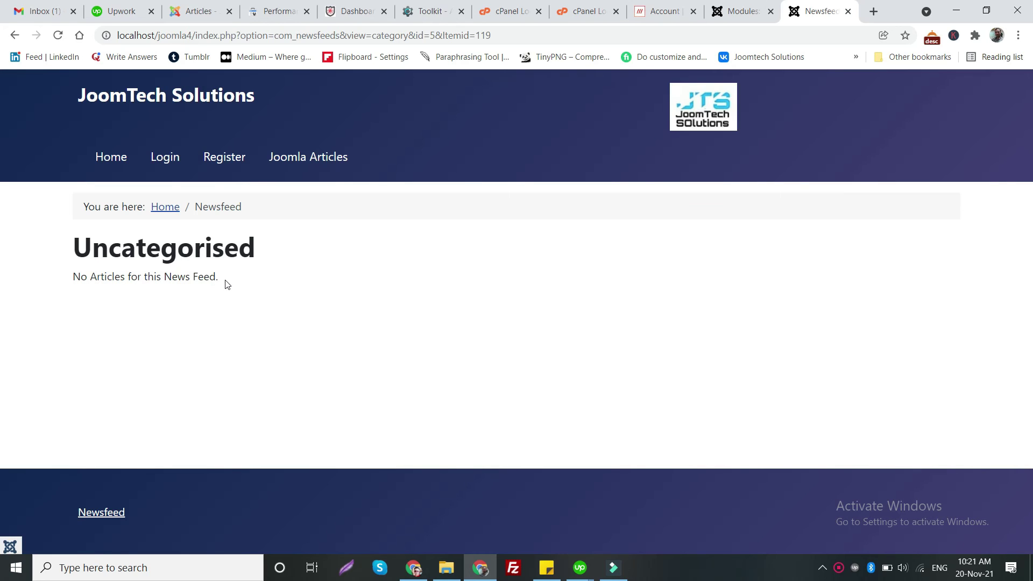
Step: Close the Footer Menus module and start a new menu item in the Footer Menu
click(737, 12)
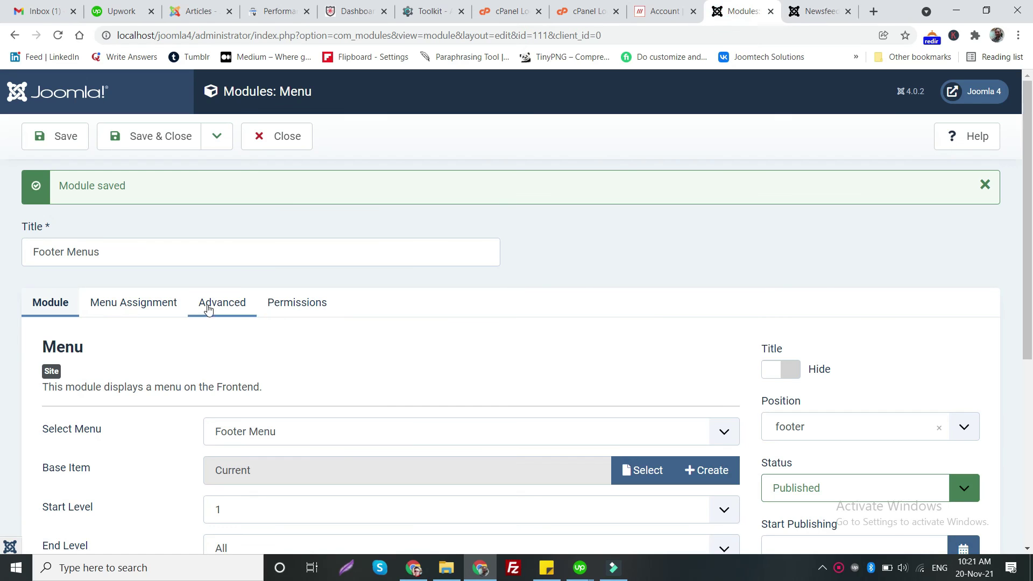
click(285, 141)
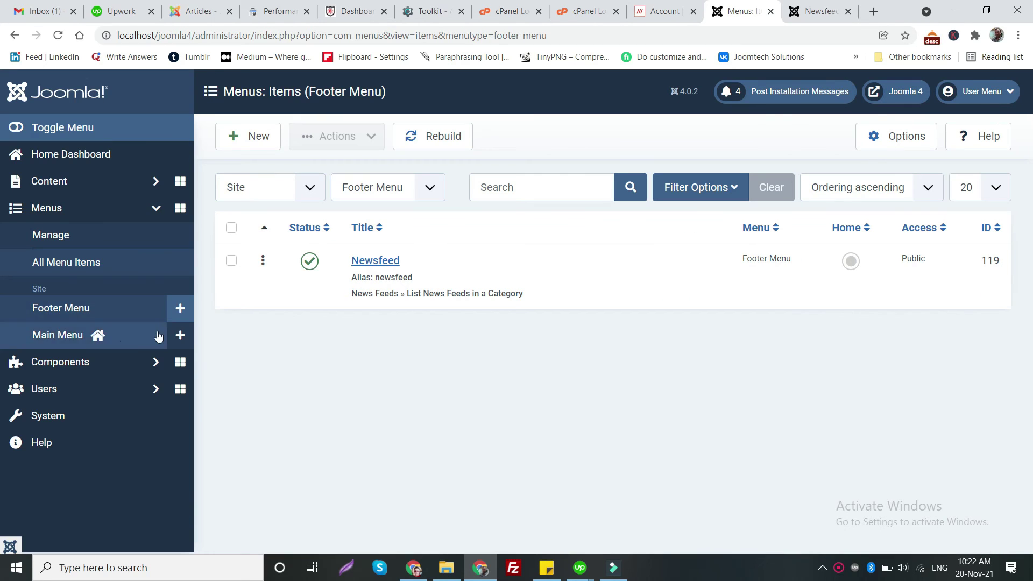
click(249, 137)
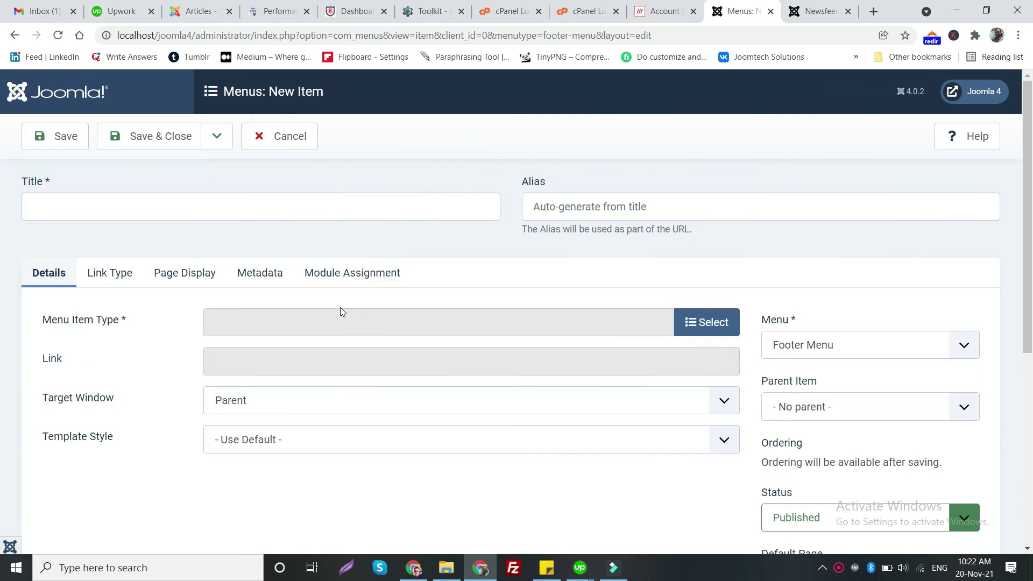
Step: Set the new menu item's type to Single Contact and try to select a contact for it
click(684, 322)
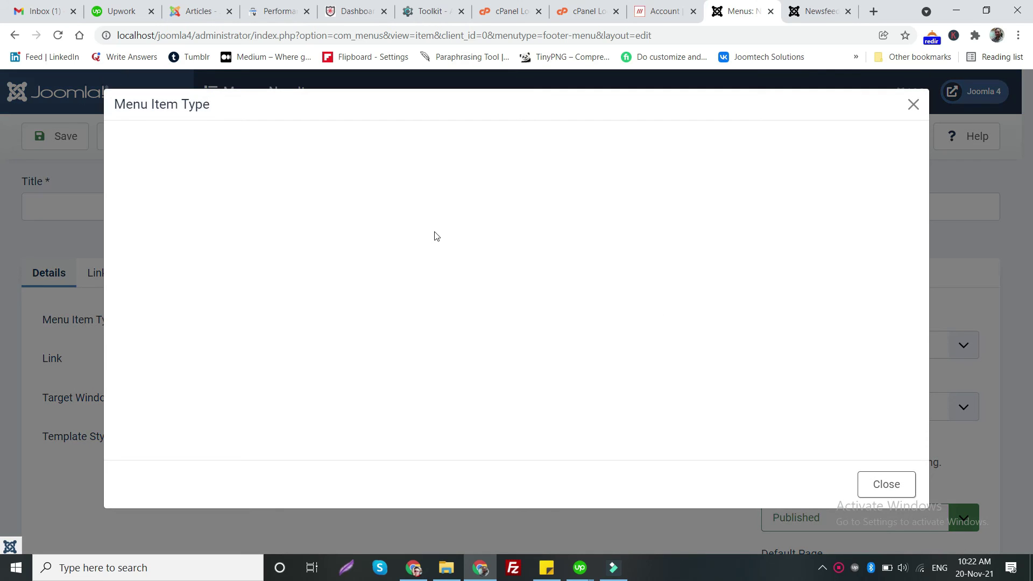
scroll(226, 243, down, 2)
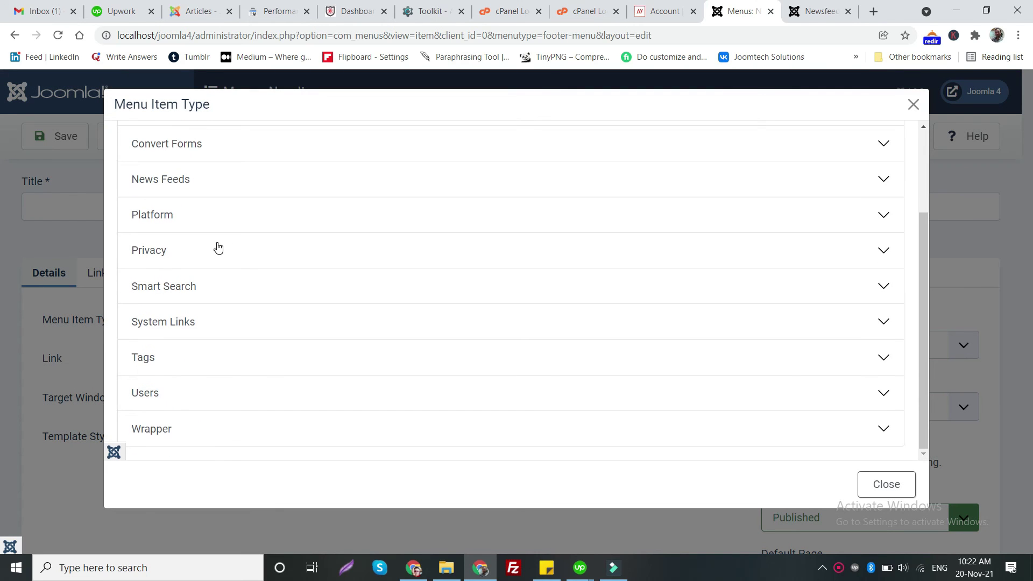
scroll(219, 247, up, 2)
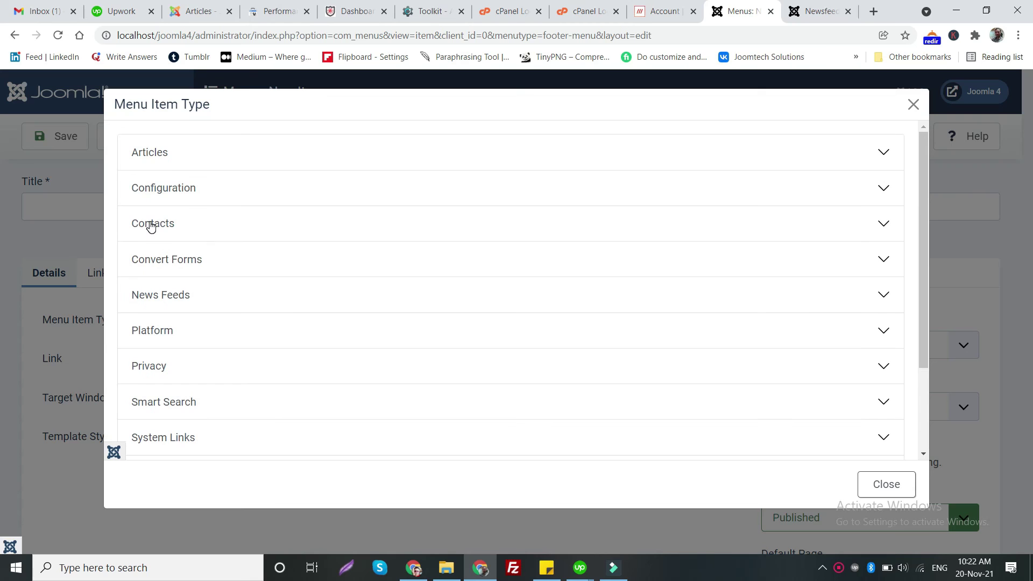
click(151, 227)
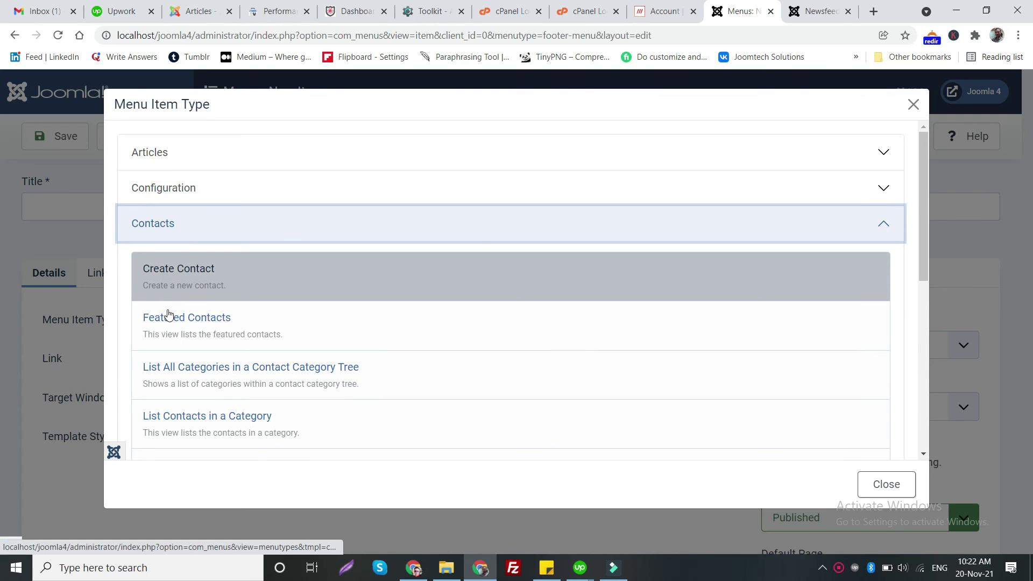
scroll(167, 413, down, 1)
click(166, 399)
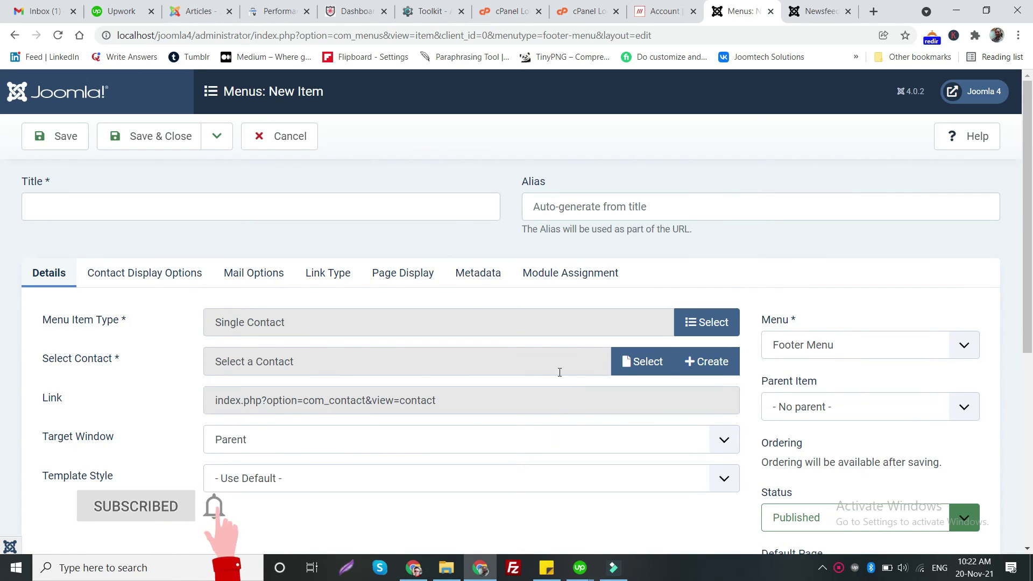
click(627, 362)
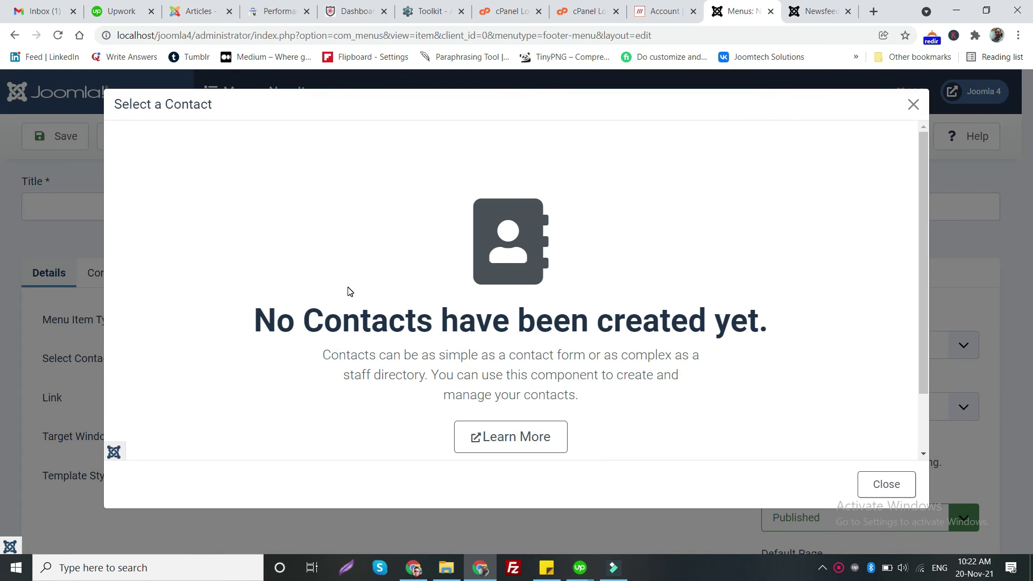
click(912, 105)
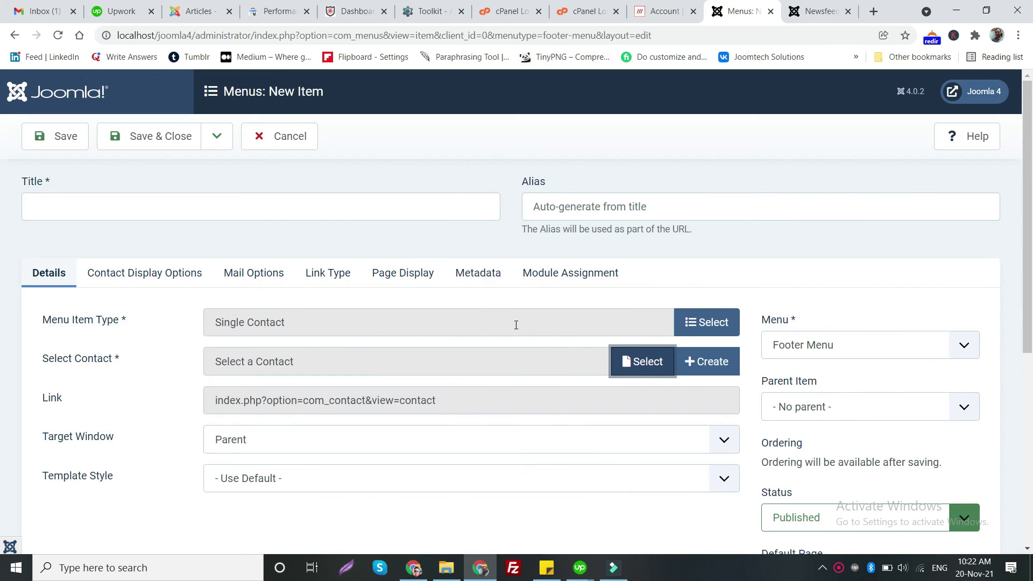
Step: Set the menu item's type to Category Blog and choose the Joomla4 Tutorials category for it
click(702, 323)
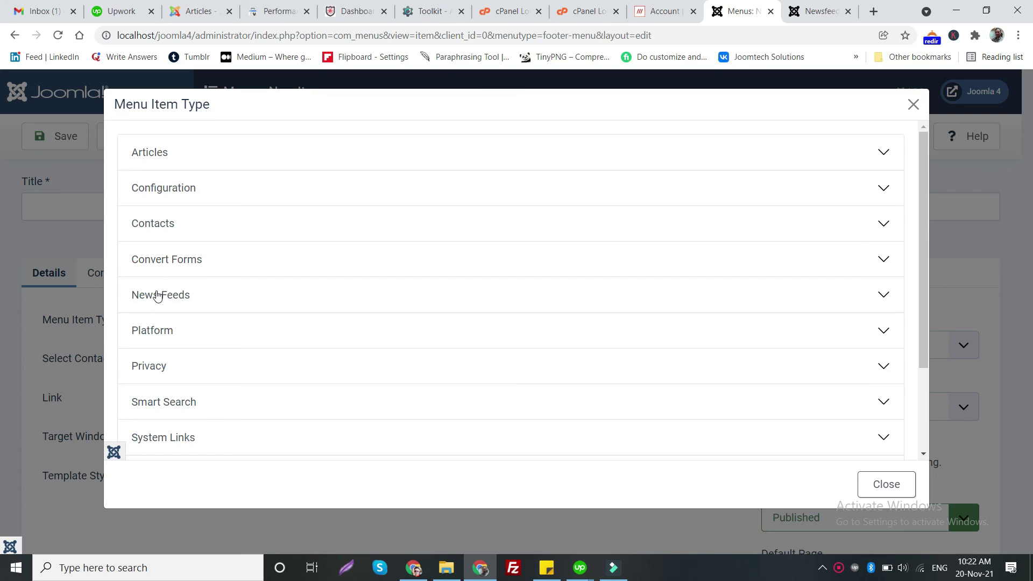
scroll(156, 339, down, 2)
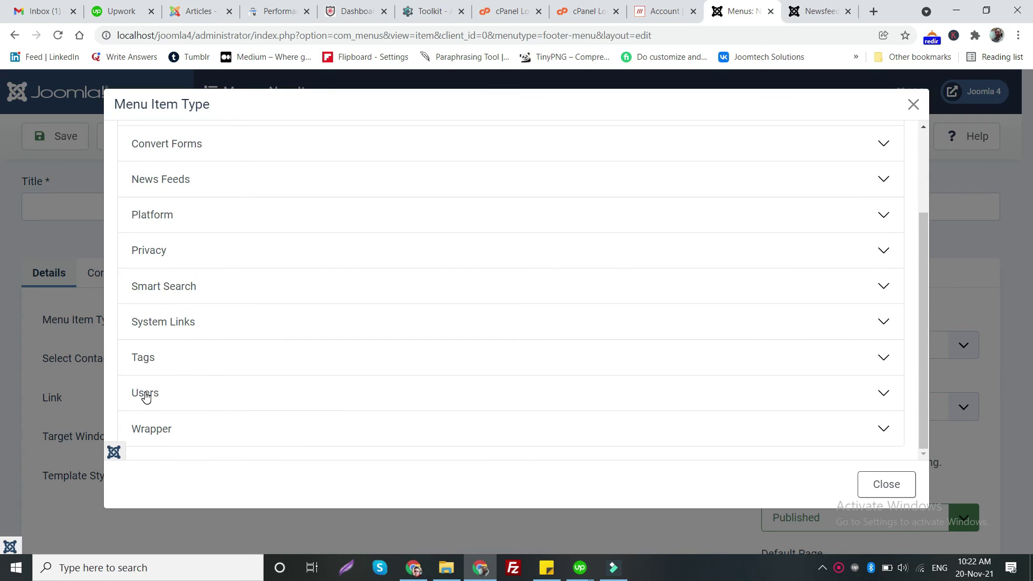
scroll(145, 395, up, 2)
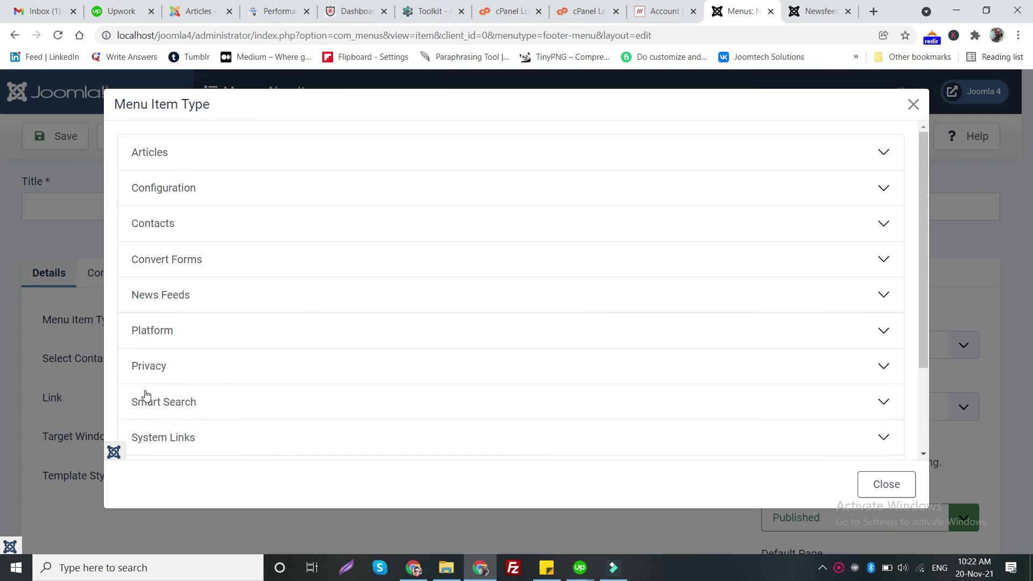
click(142, 156)
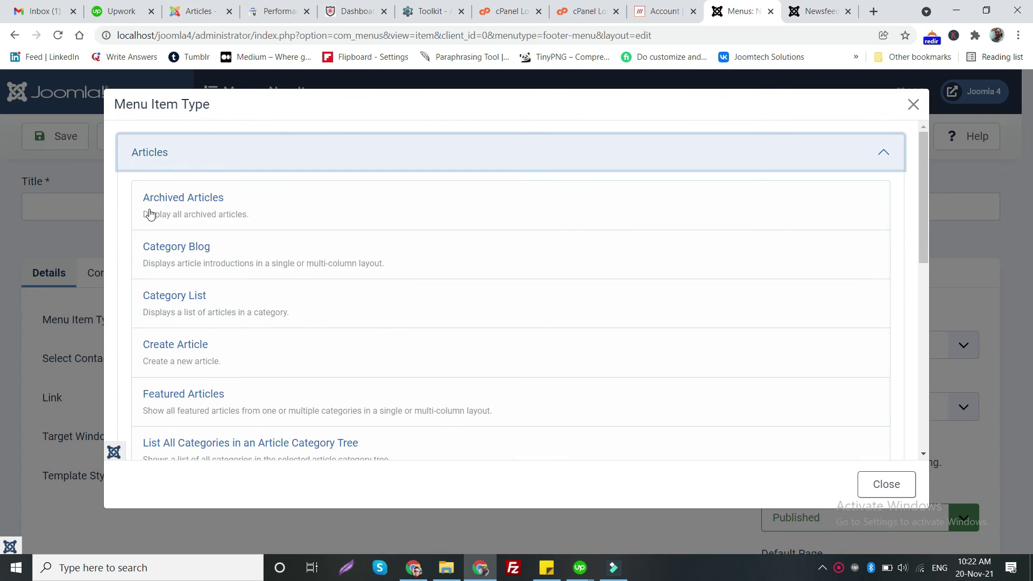
click(156, 250)
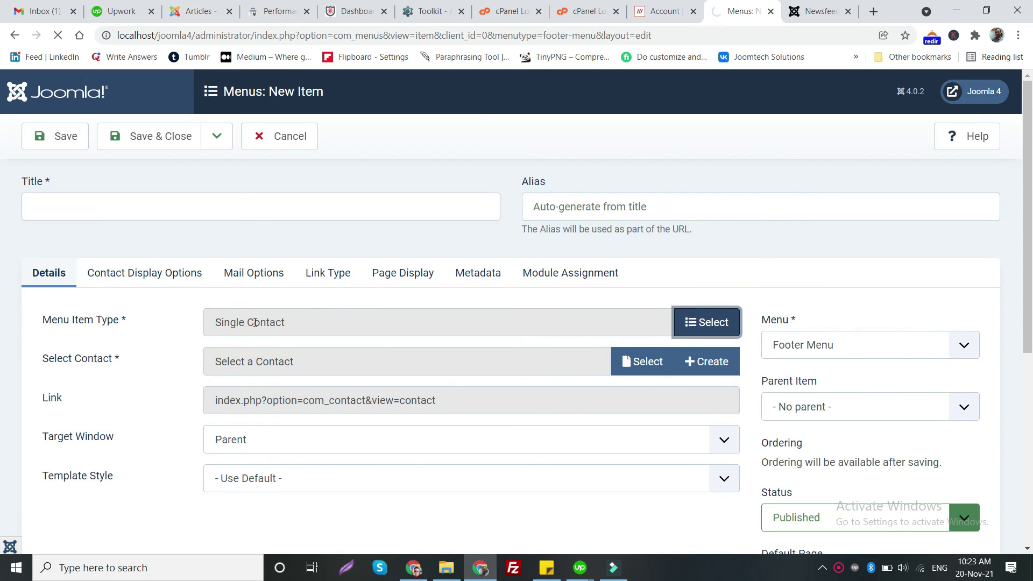
click(642, 362)
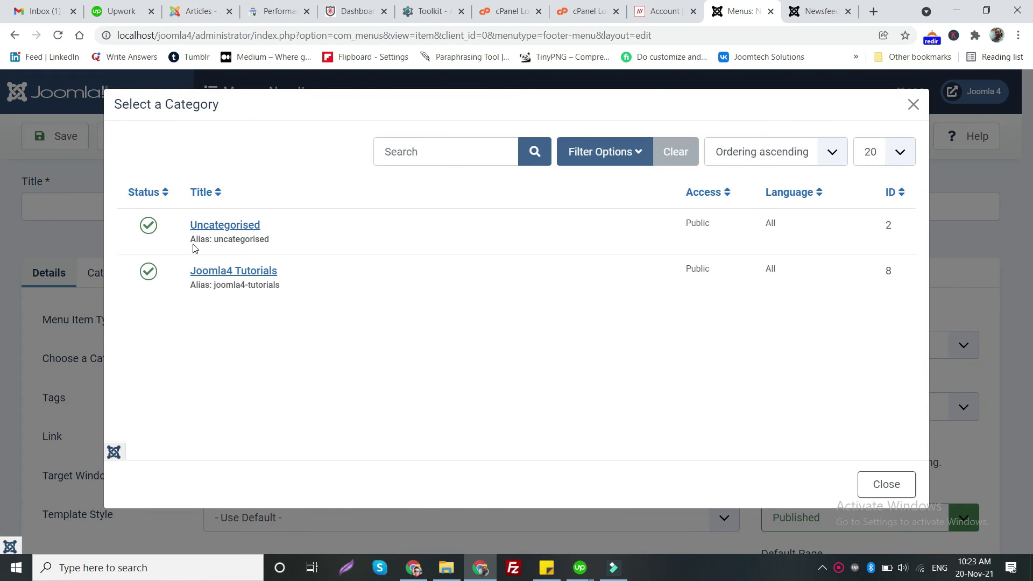
click(237, 271)
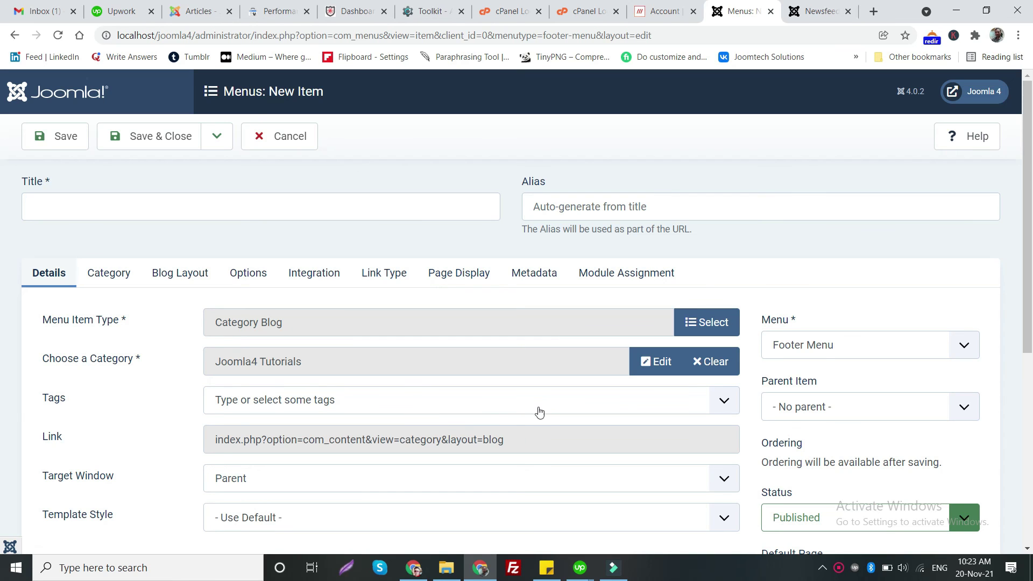
Step: Review the menu item's category and detail settings, title it Category BLog, and save it
click(109, 275)
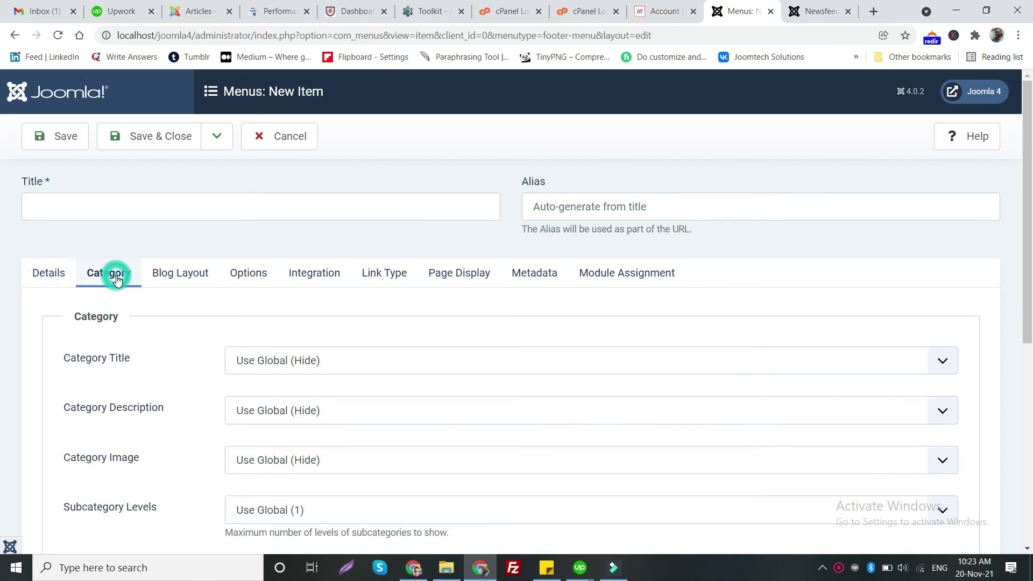
click(74, 281)
scroll(611, 311, down, 1)
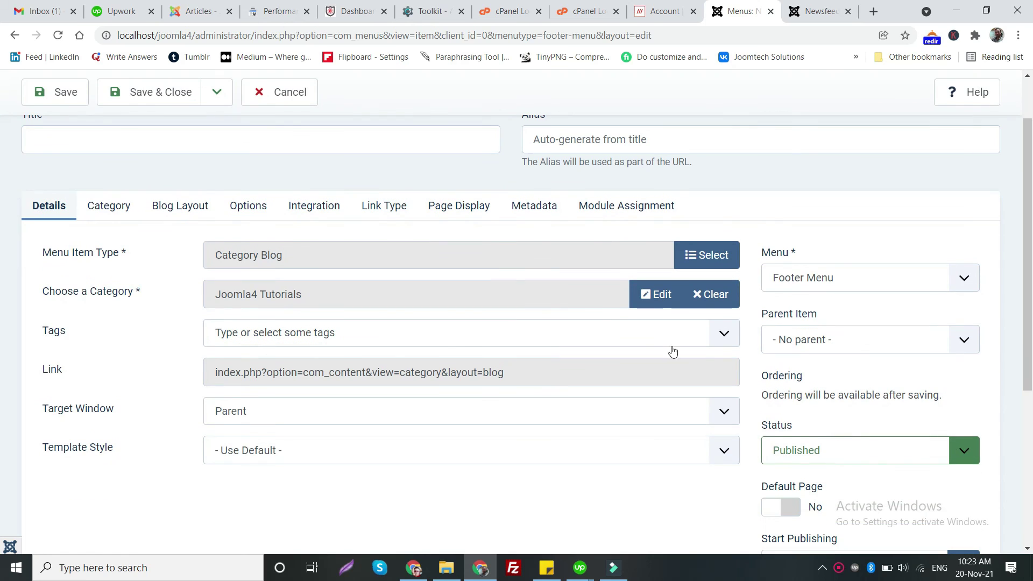
scroll(694, 275, up, 1)
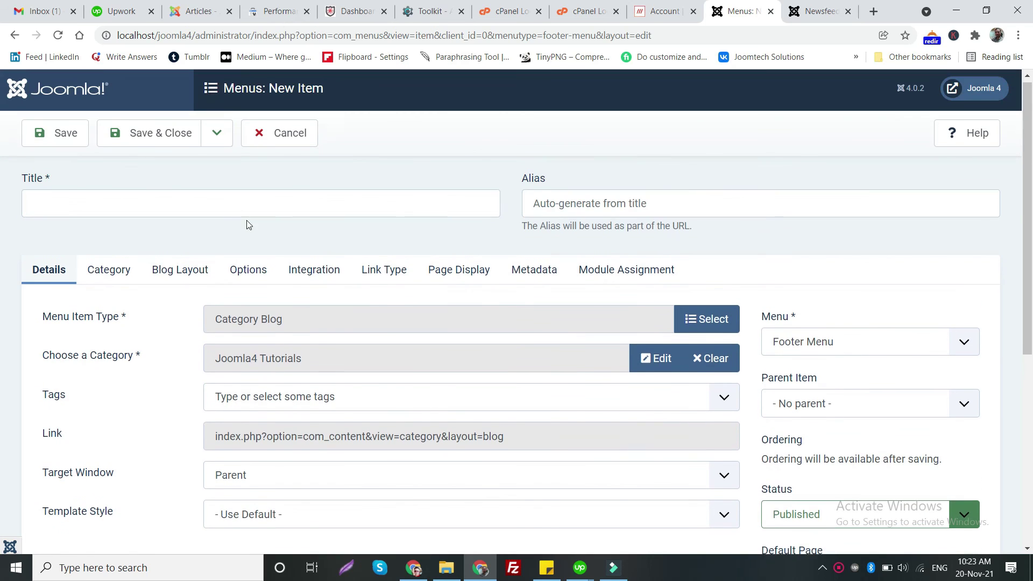
click(111, 201)
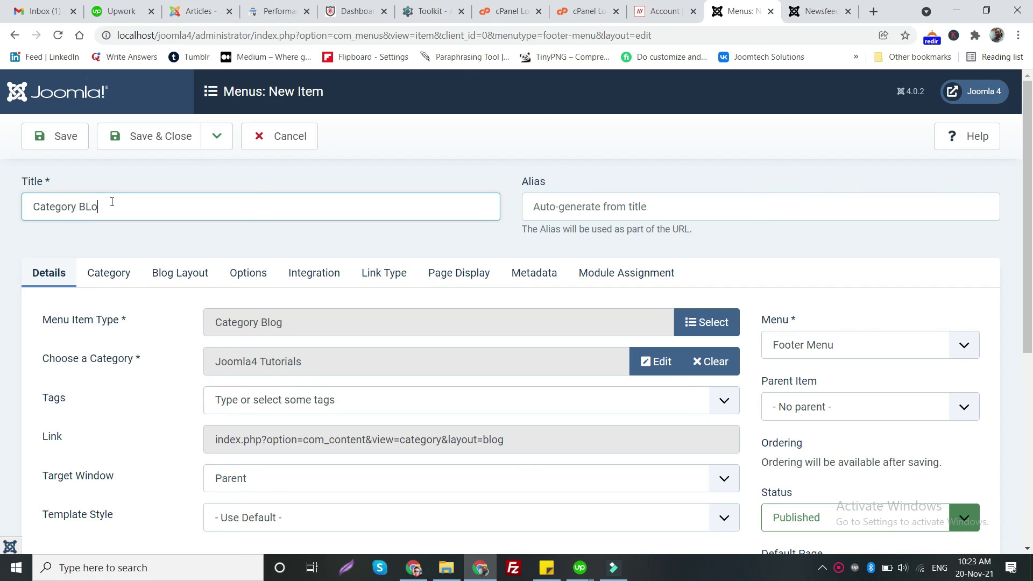
click(71, 138)
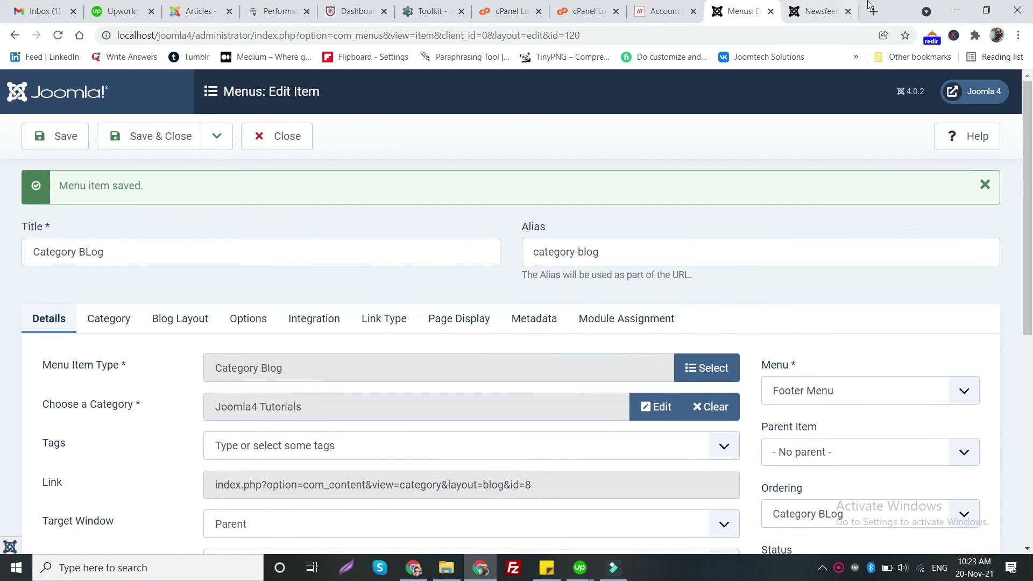
Step: Reload the site, look through the Category BLog page's articles, and test its footer link from the home page
key(ctrl+Tab)
click(57, 35)
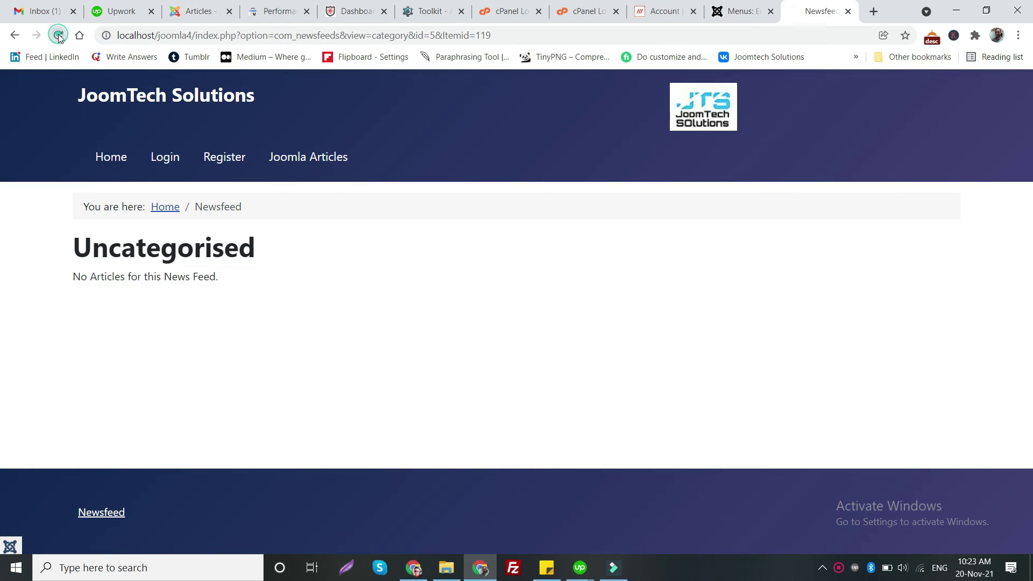
scroll(224, 379, down, 20)
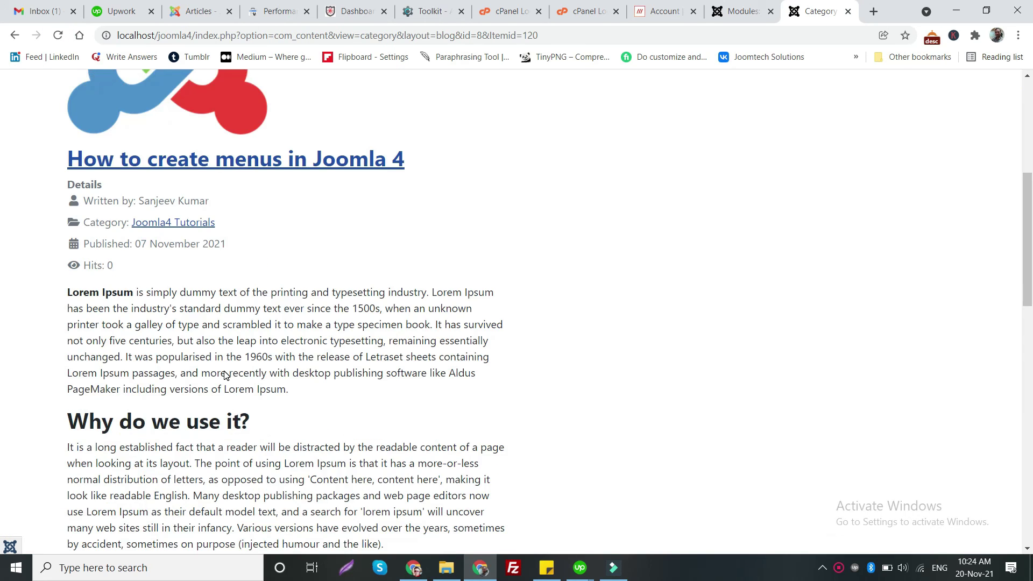
scroll(224, 375, up, 20)
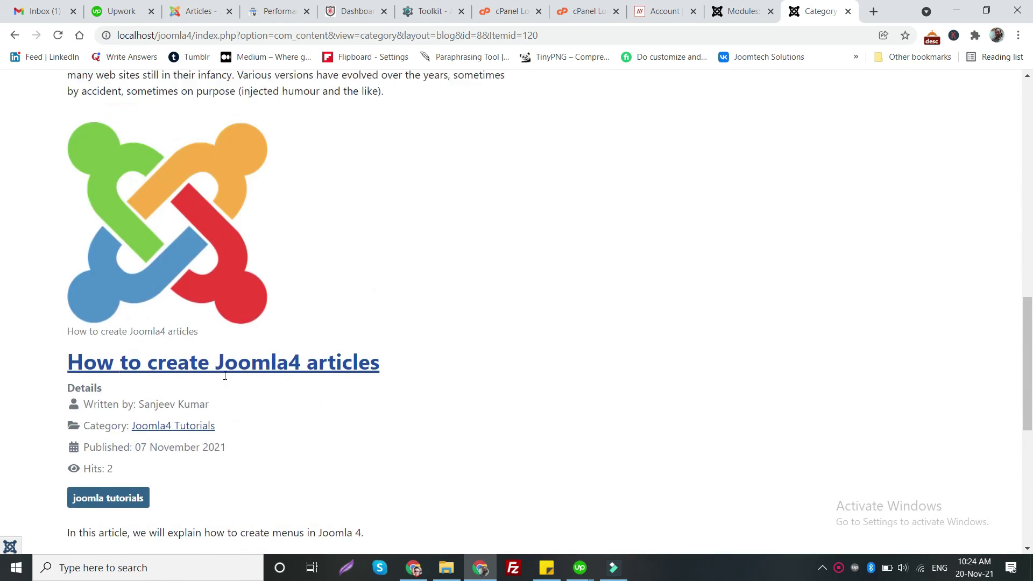
click(105, 158)
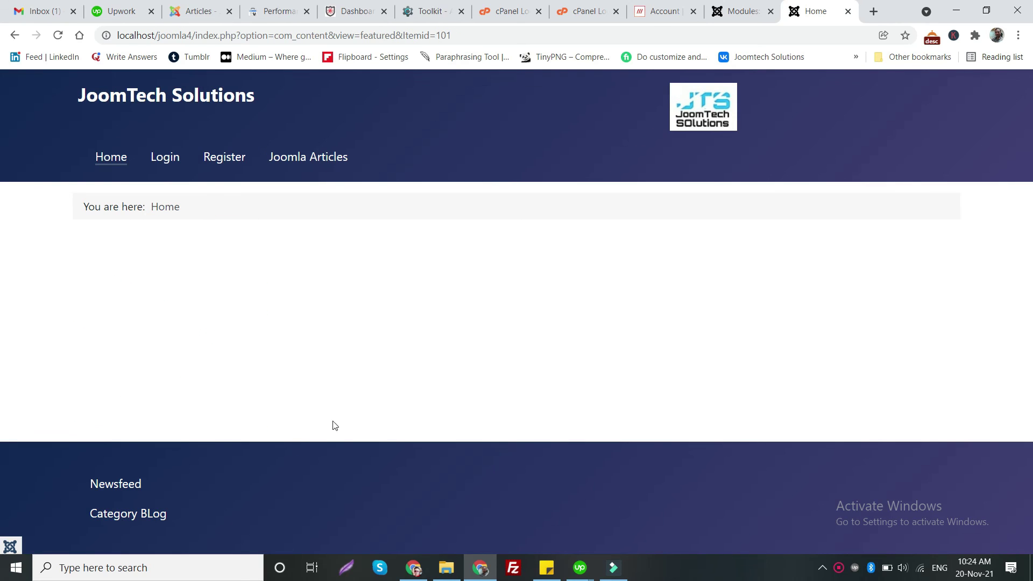
click(153, 523)
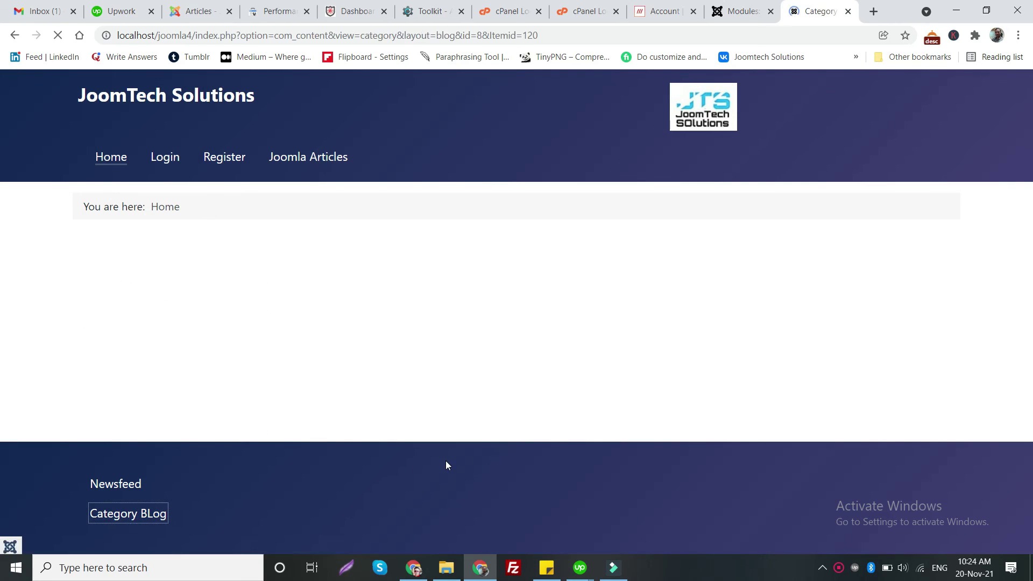
Step: Look through the Category BLog page's articles, the main menu above them and the footer menu below them
scroll(440, 456, down, 10)
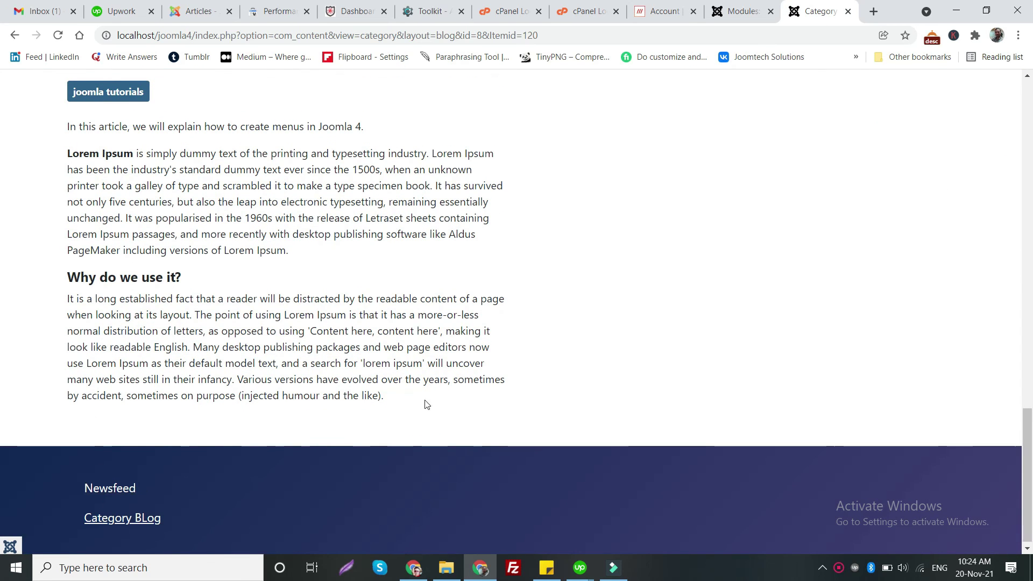
scroll(323, 371, up, 8)
scroll(195, 366, up, 15)
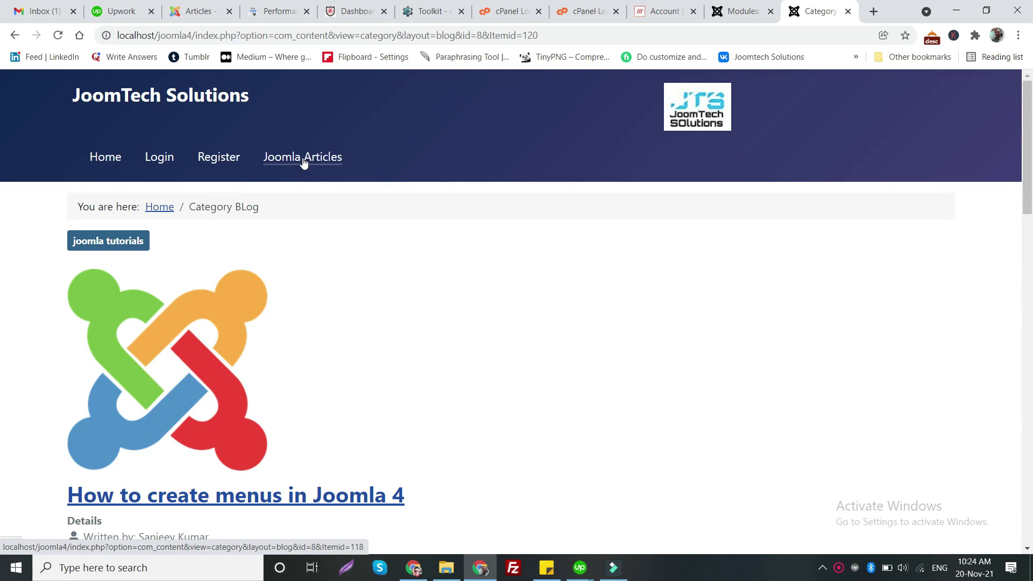
scroll(279, 212, down, 12)
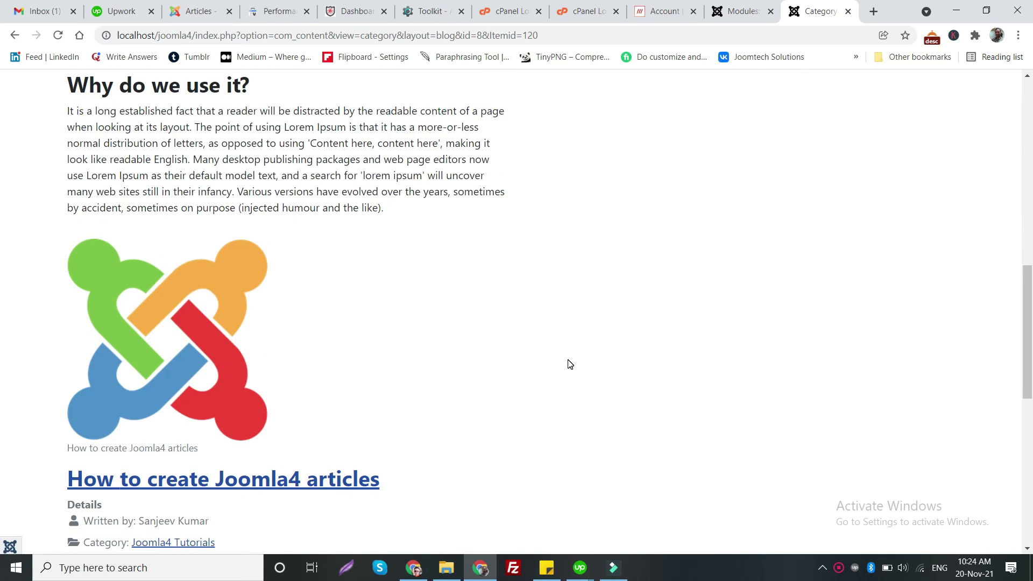
scroll(570, 364, down, 10)
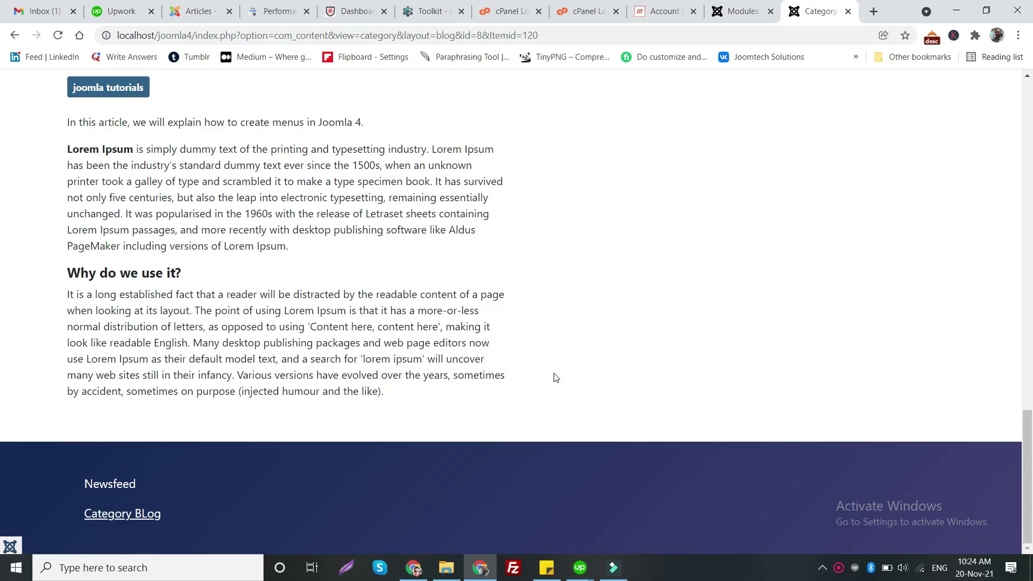
click(615, 570)
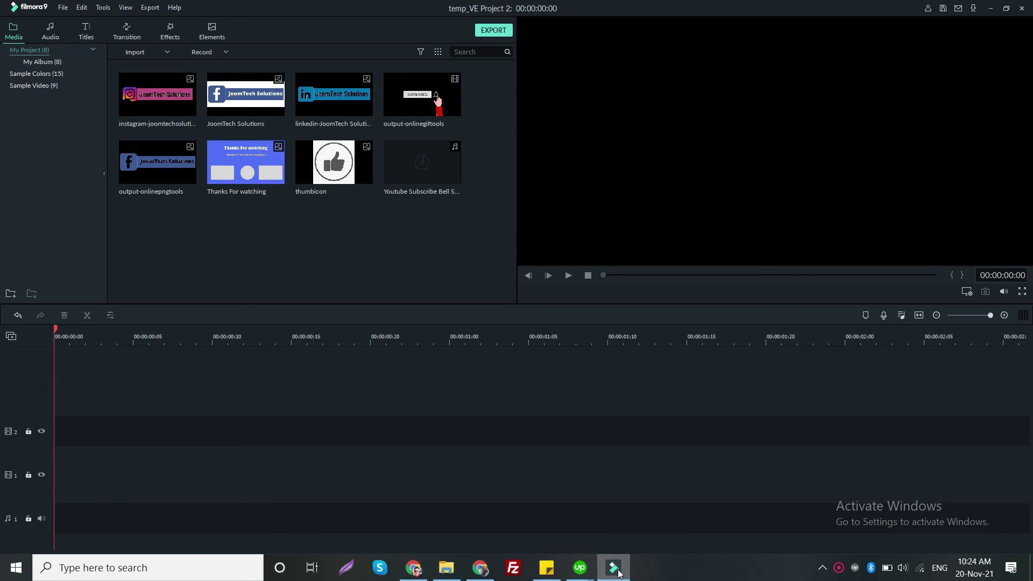
click(618, 571)
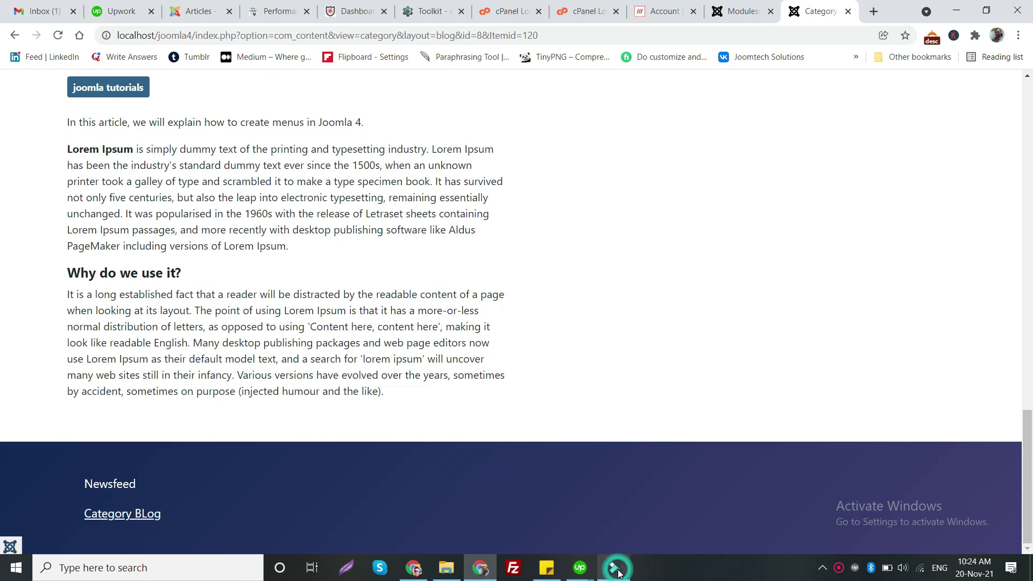
click(843, 572)
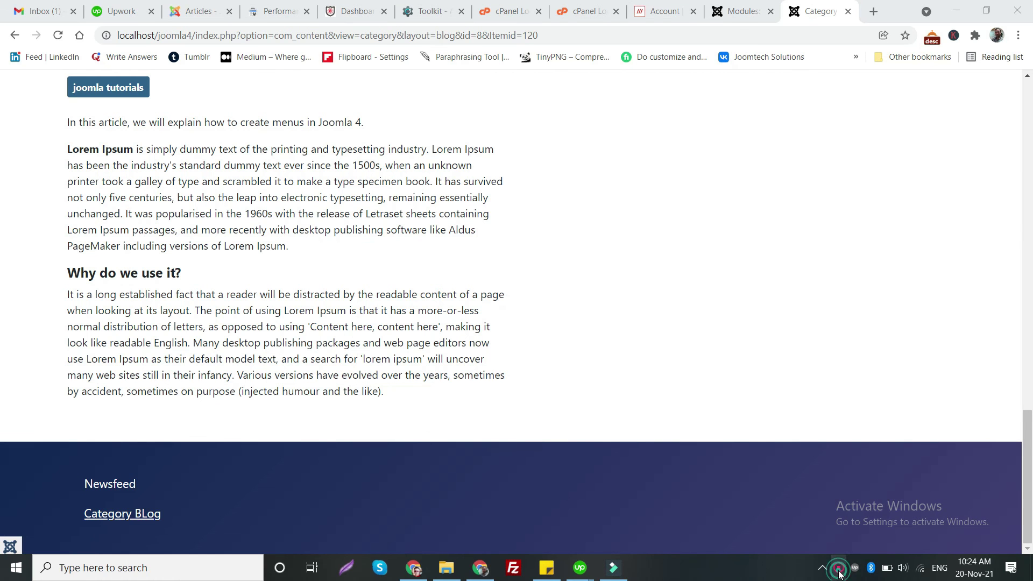